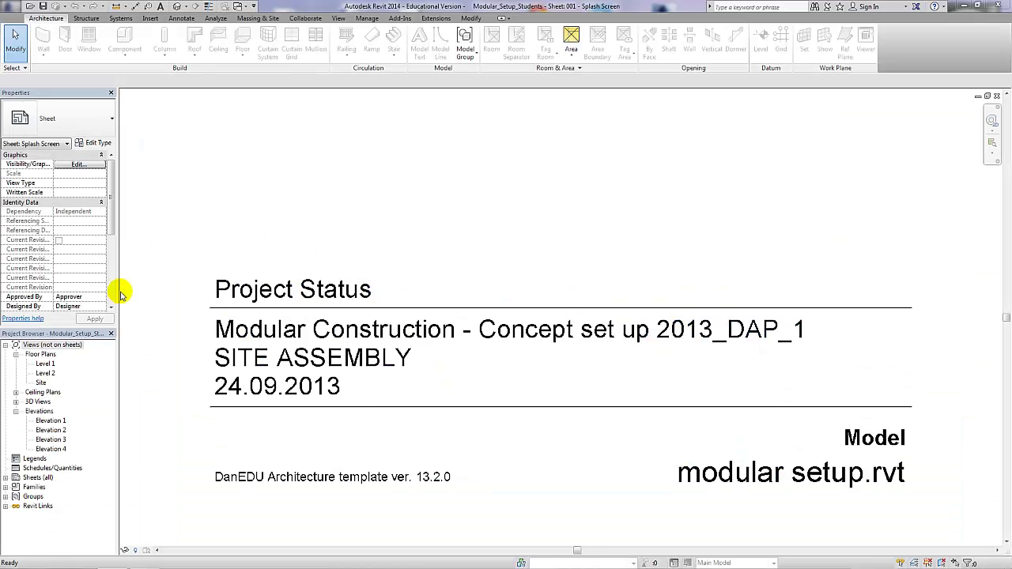
Inspect the Level 1 plan and its underlaid drawing, then switch to the Elevation 1 view
double_click(48, 364)
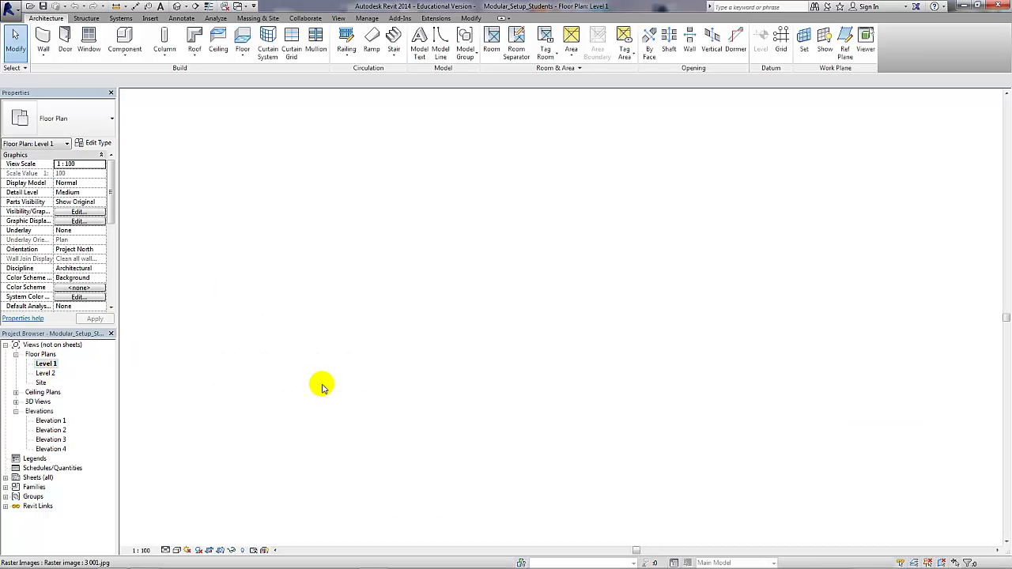
middle_click_drag(352, 375, 379, 338)
scroll(368, 348, "up", 4)
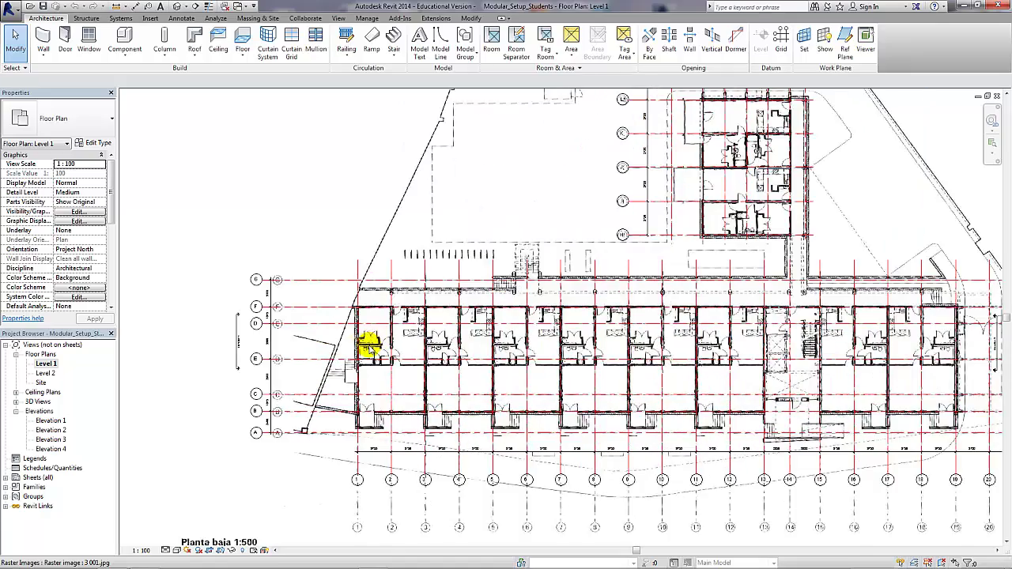
middle_click_drag(371, 364, 368, 356)
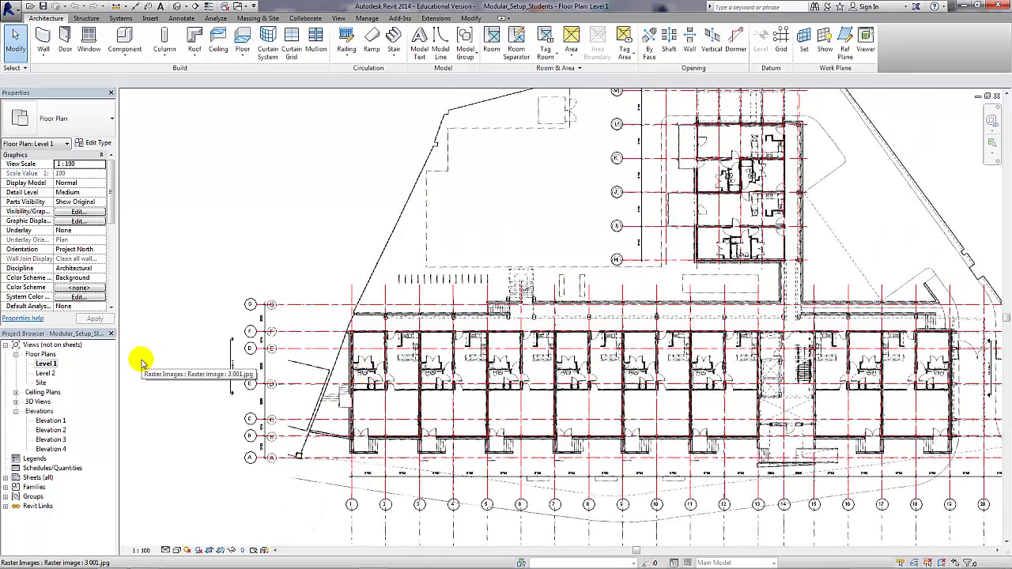
double_click(47, 420)
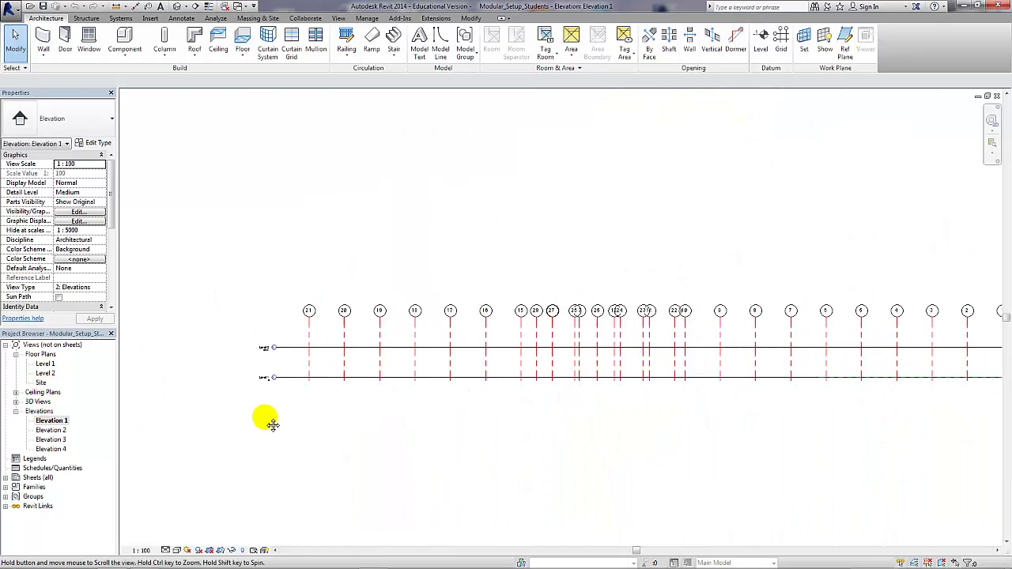
Drag grid 21's top end upward to raise all aligned grid heads
scroll(316, 326, "up", 2)
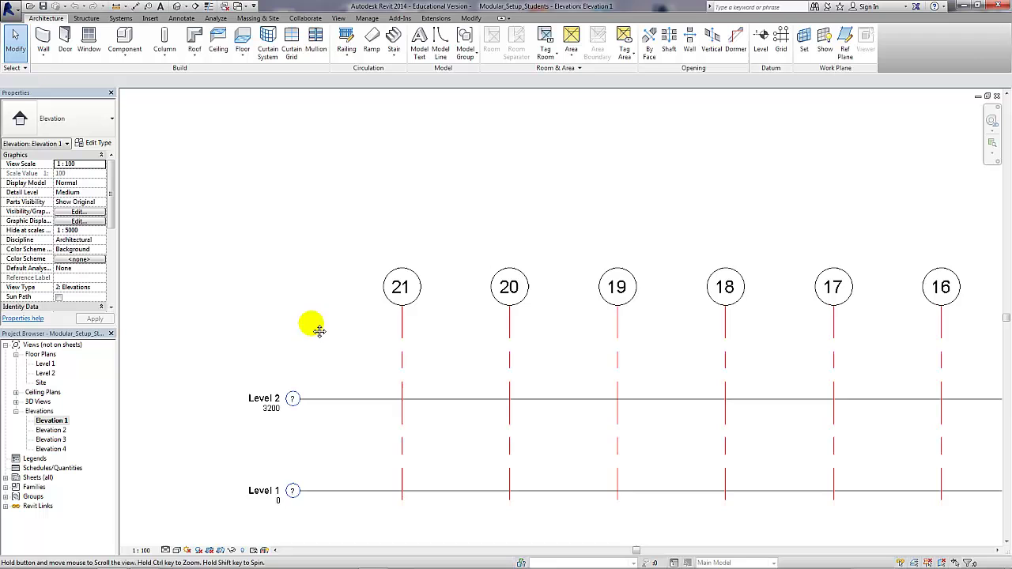
left_click(394, 326)
left_click_drag(397, 316, 386, 117)
left_click(357, 206)
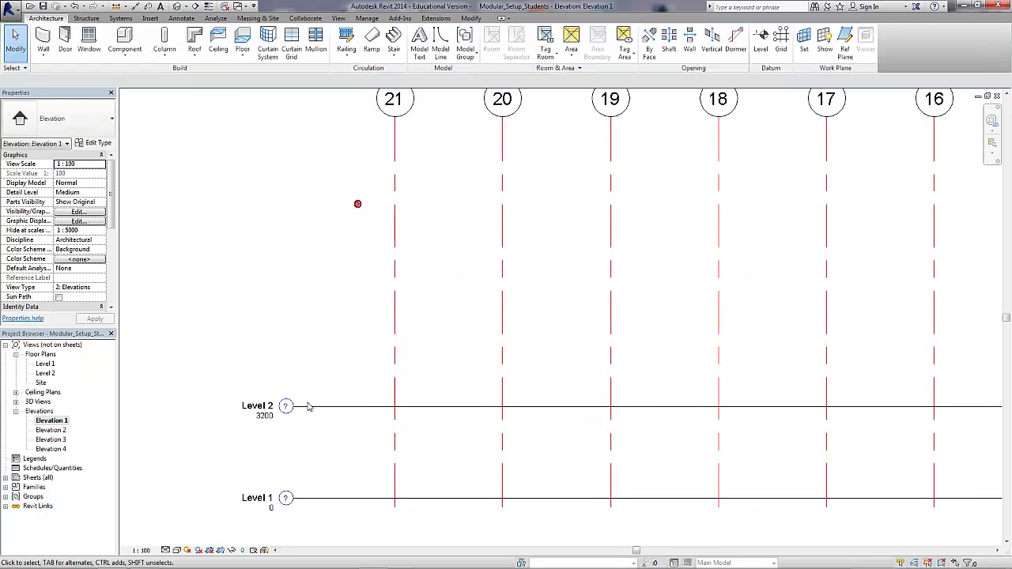
Copy Level 2 upward with Multiple to create Level 3 at 6400 and Level 4 at 9600
left_click(322, 407)
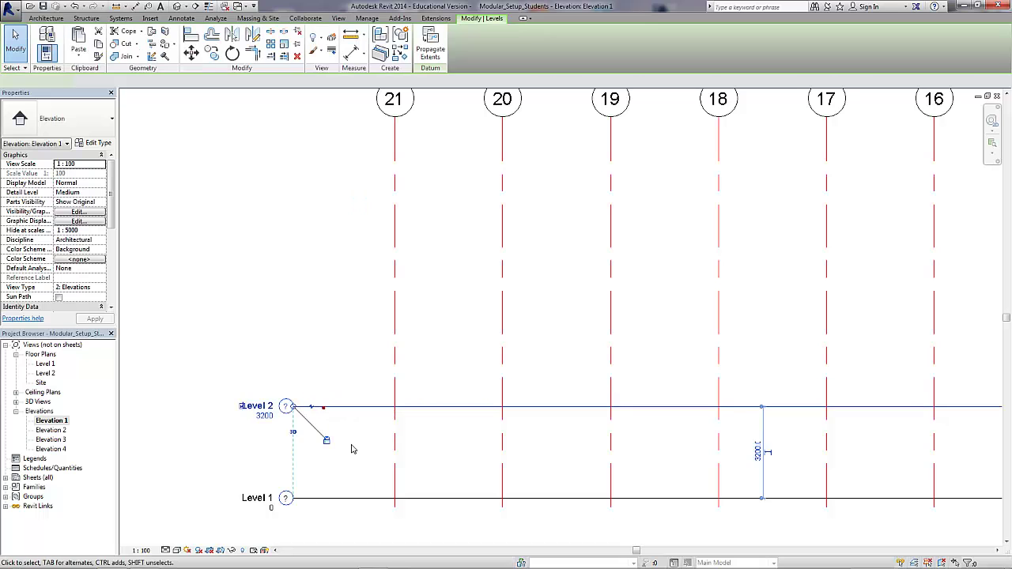
left_click(212, 52)
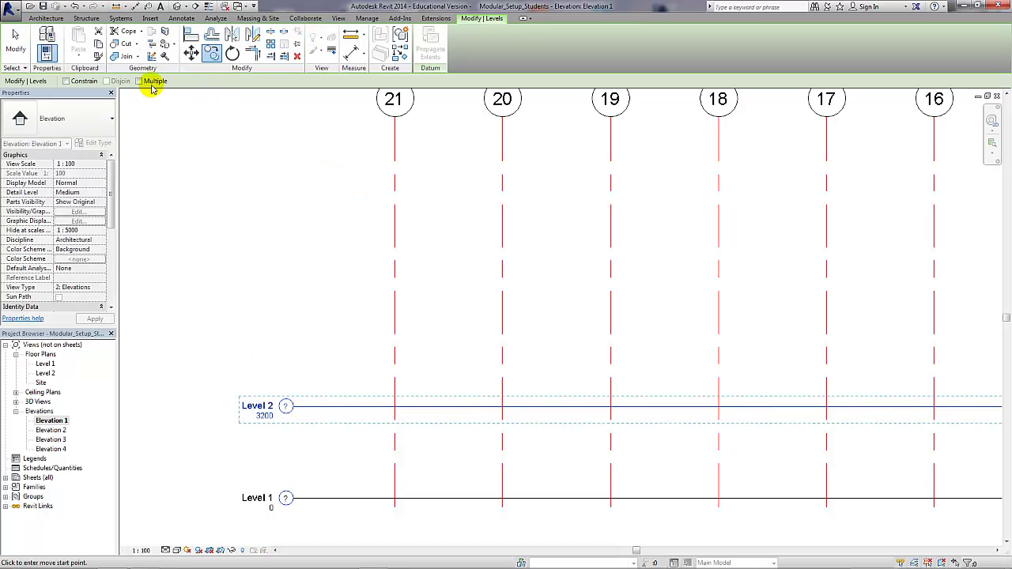
left_click(139, 82)
left_click(329, 498)
left_click(328, 412)
left_click(396, 314)
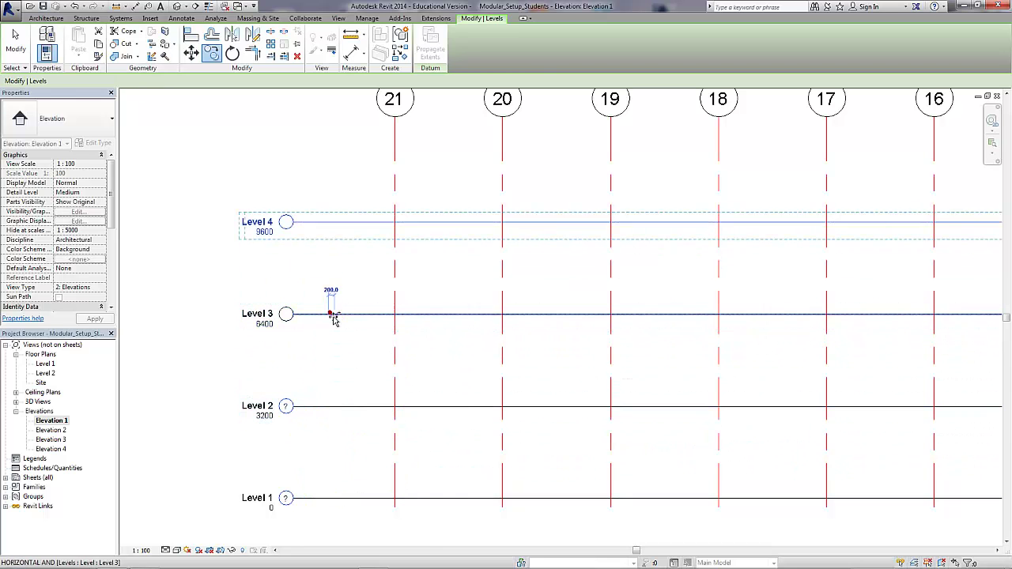
key("Escape")
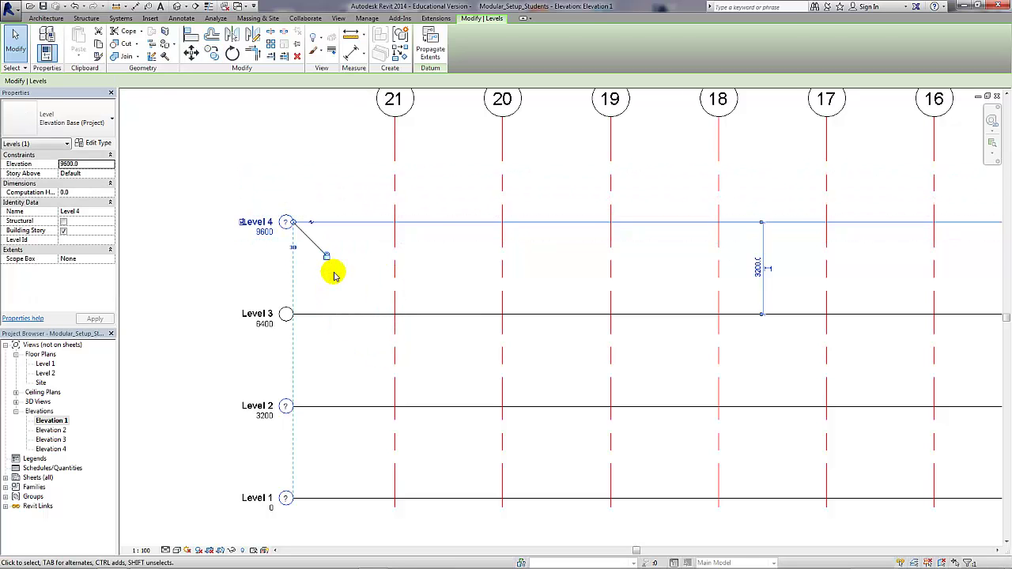
key("Escape")
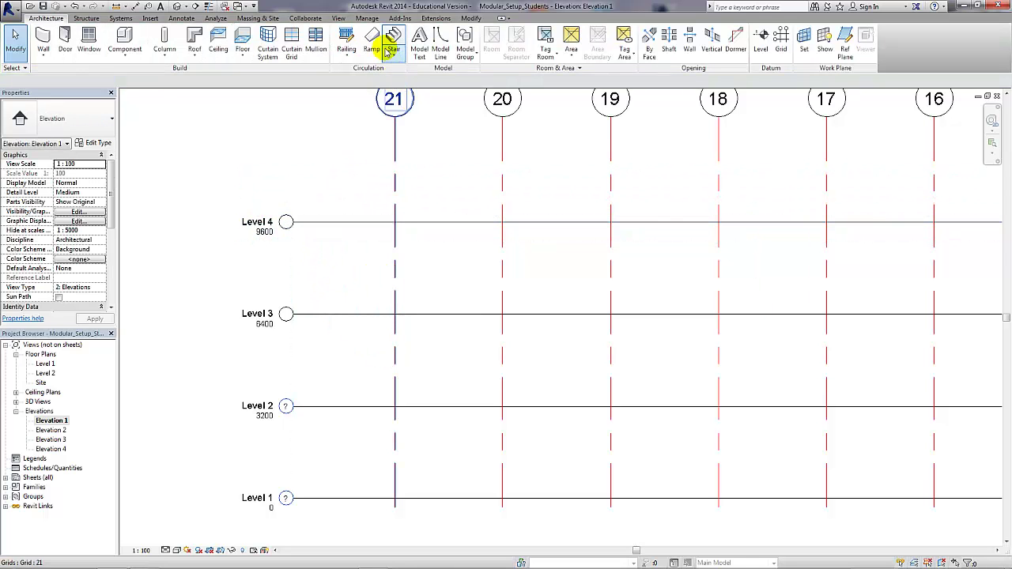
Add new floor plan views for Level 3 and Level 4 via View > Plan Views > Floor Plan
left_click(339, 18)
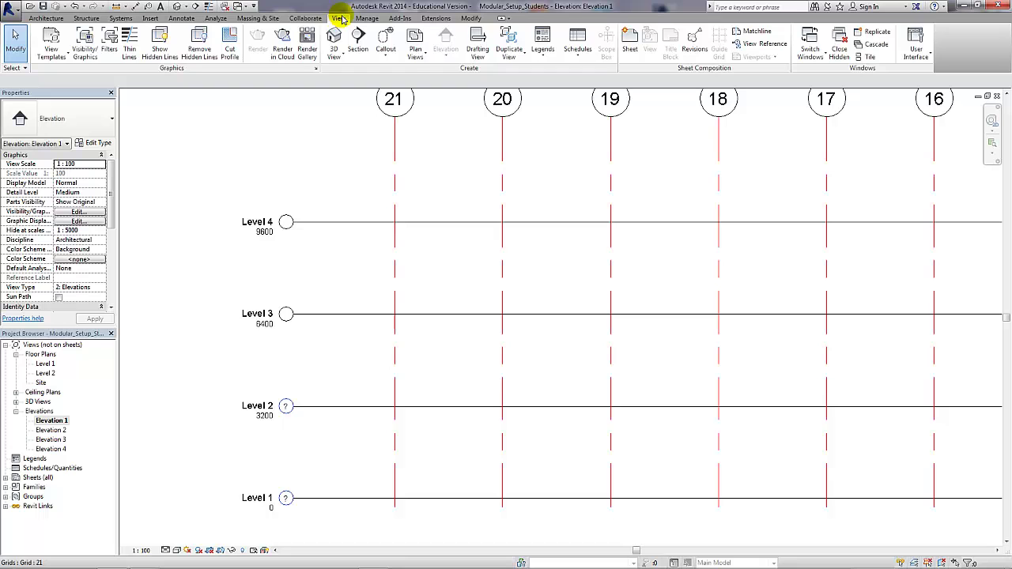
left_click(409, 62)
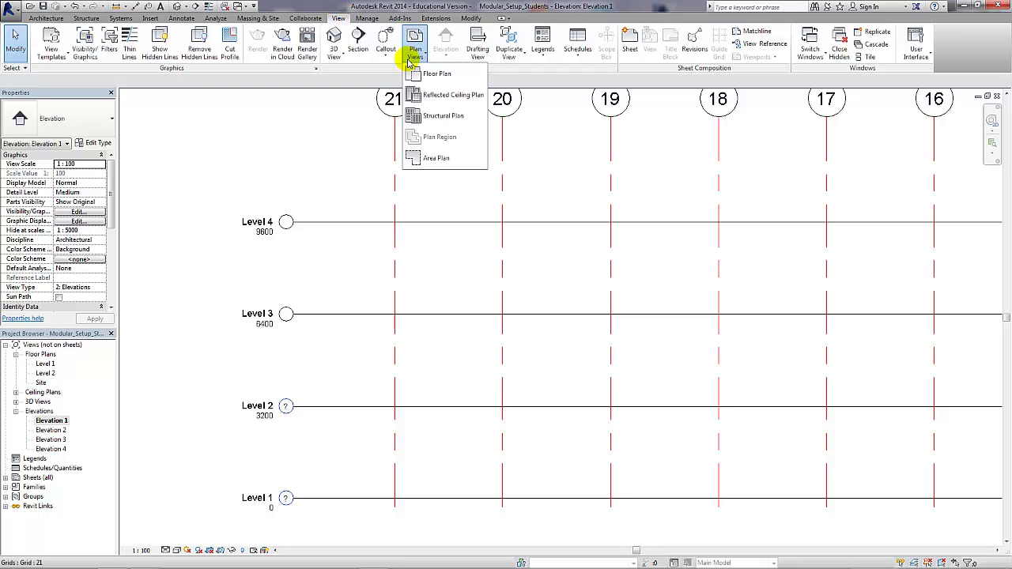
left_click(418, 73)
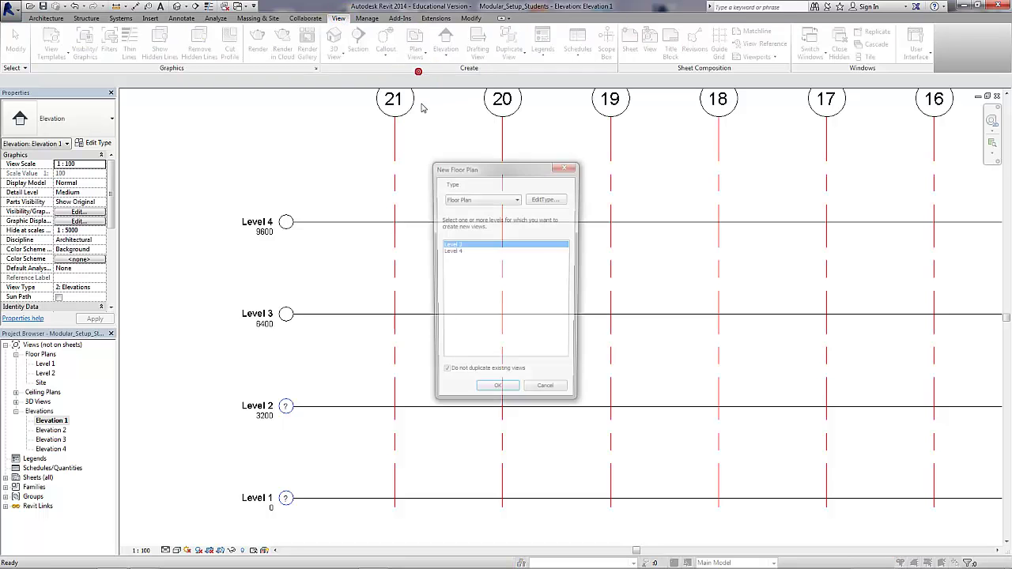
left_click(453, 250, "shift")
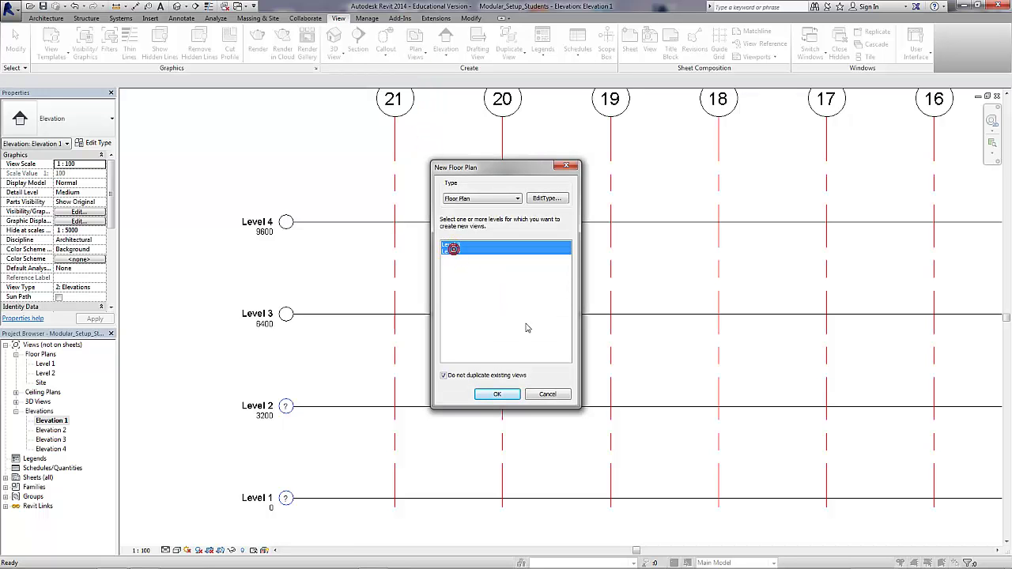
left_click(497, 393)
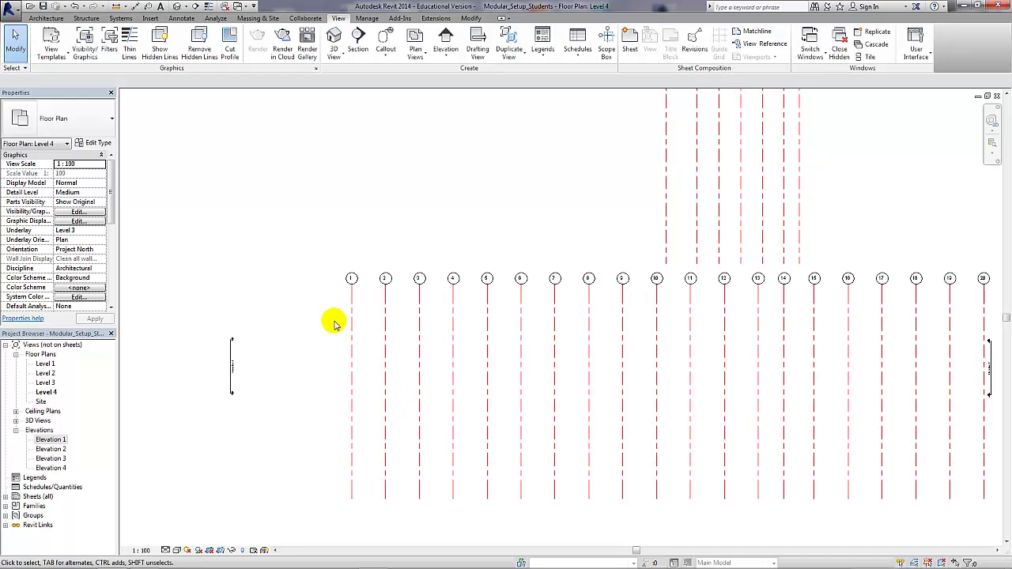
Open Level 1, select all grids in the entire project, and reset them to 3D extents
left_click(46, 363)
double_click(46, 364)
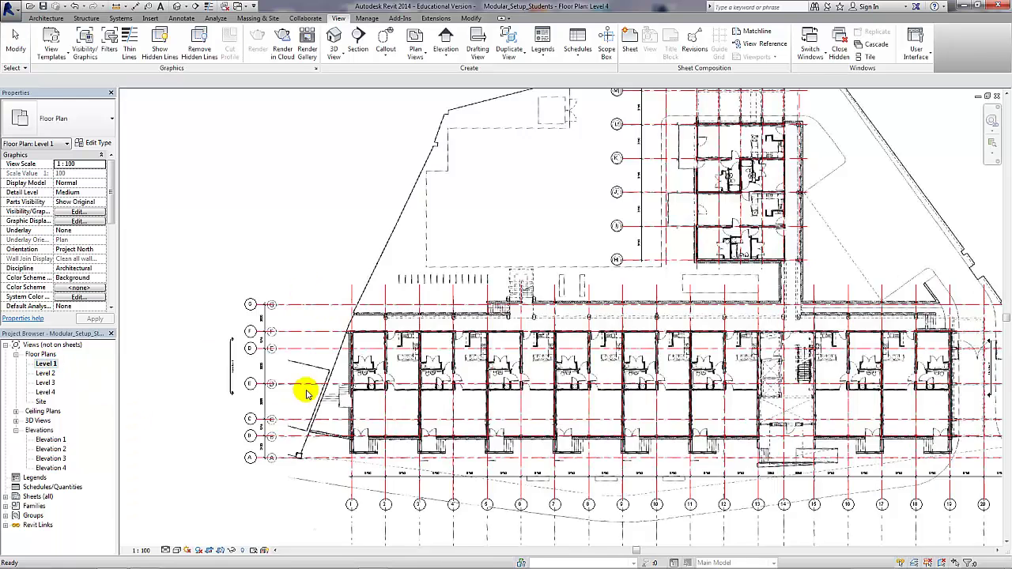
left_click(309, 385)
right_click(307, 384)
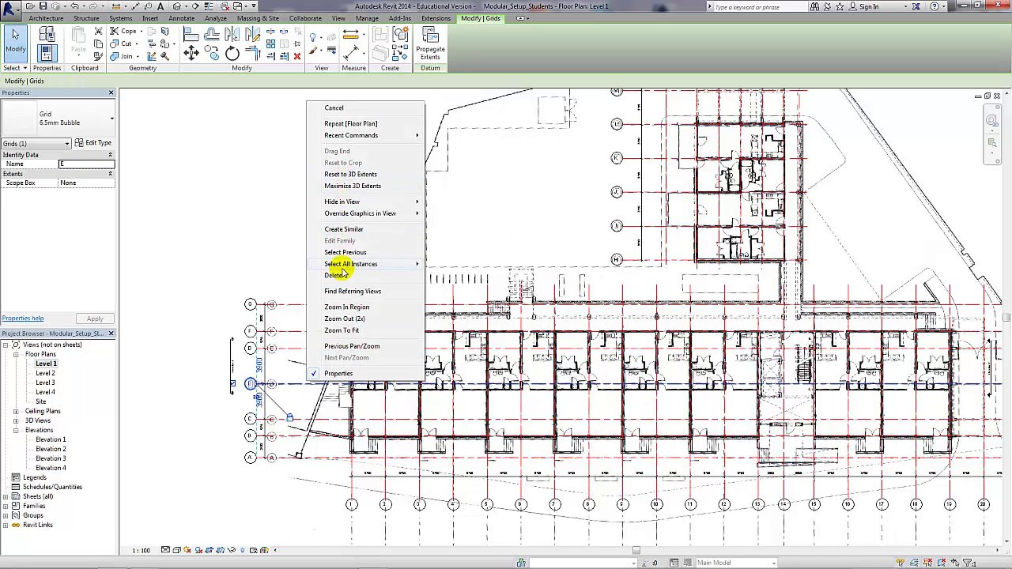
mouse_move(348, 266)
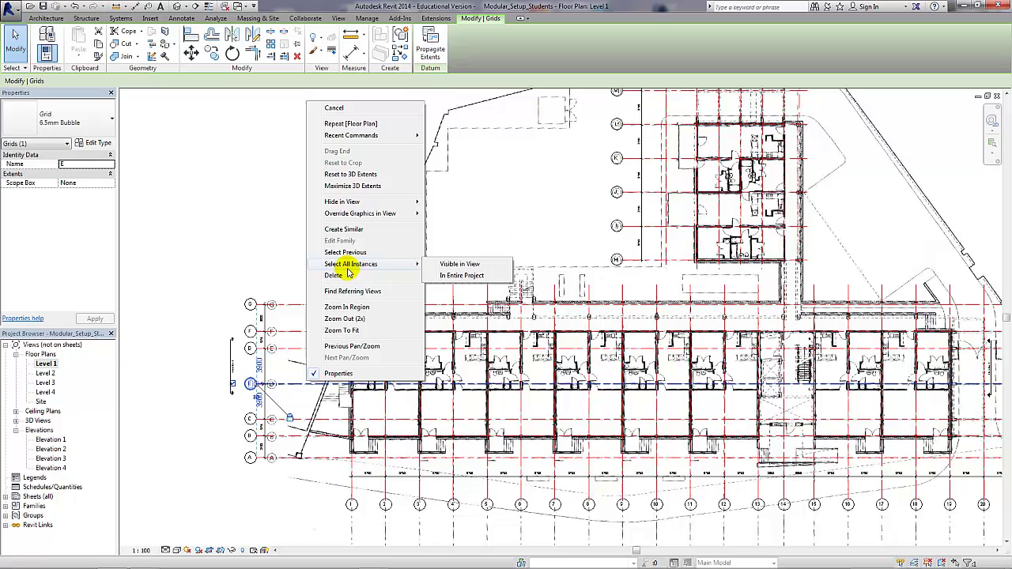
left_click(457, 276)
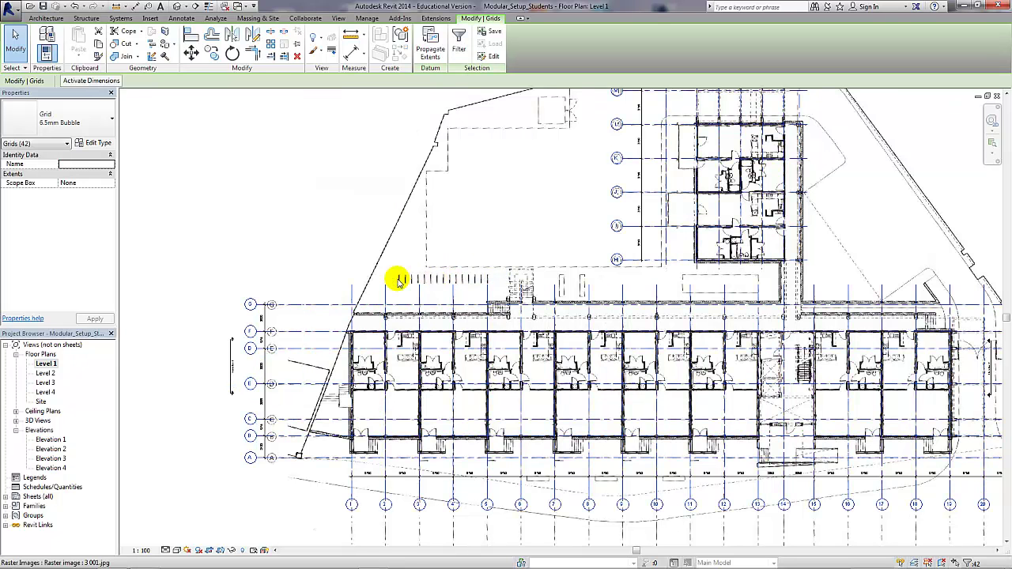
right_click(321, 346)
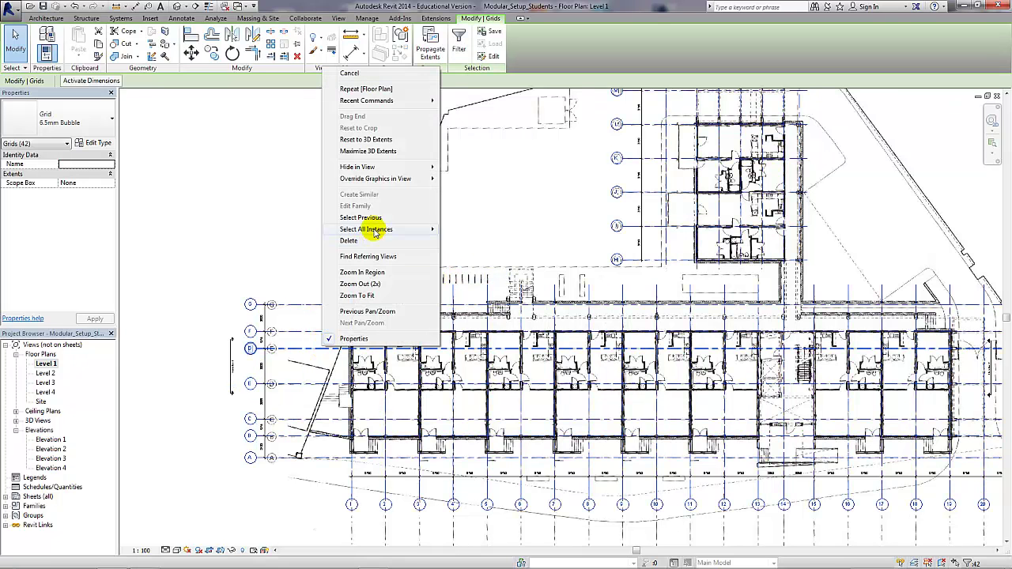
left_click(368, 140)
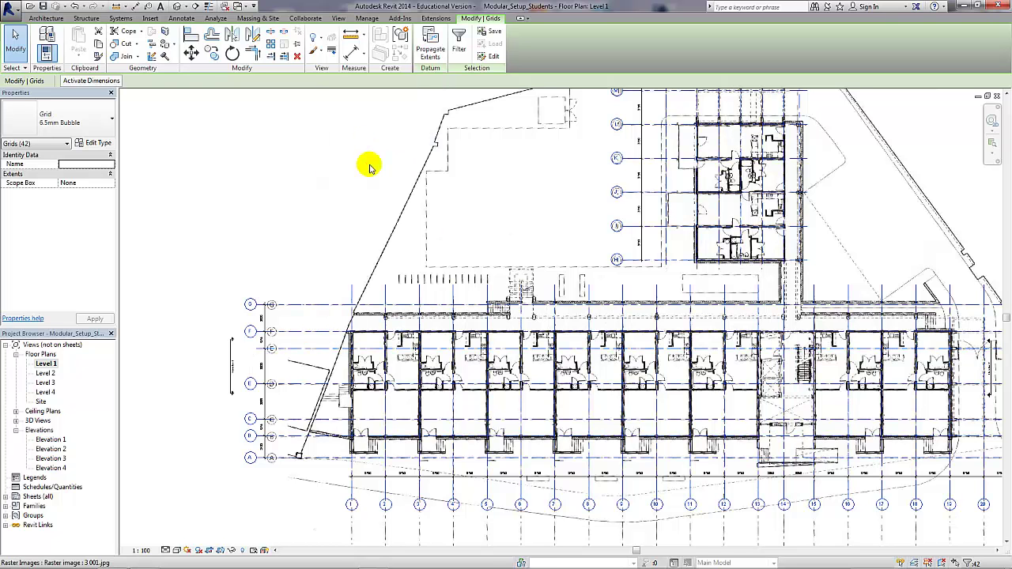
Pin the underlaid plan image, then zoom in on the block's west end
left_click(345, 182)
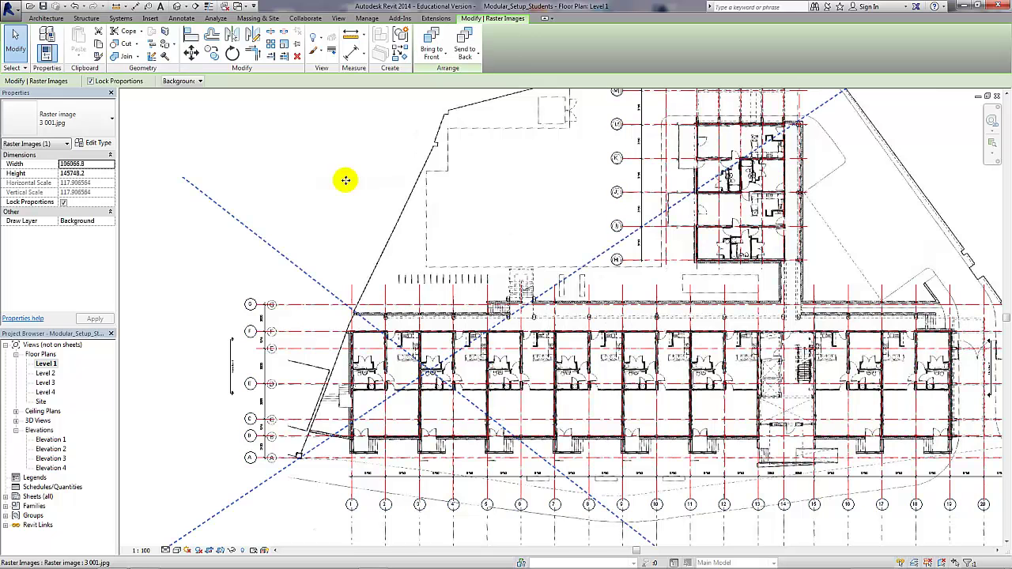
left_click(298, 56)
middle_click_drag(334, 229, 361, 211)
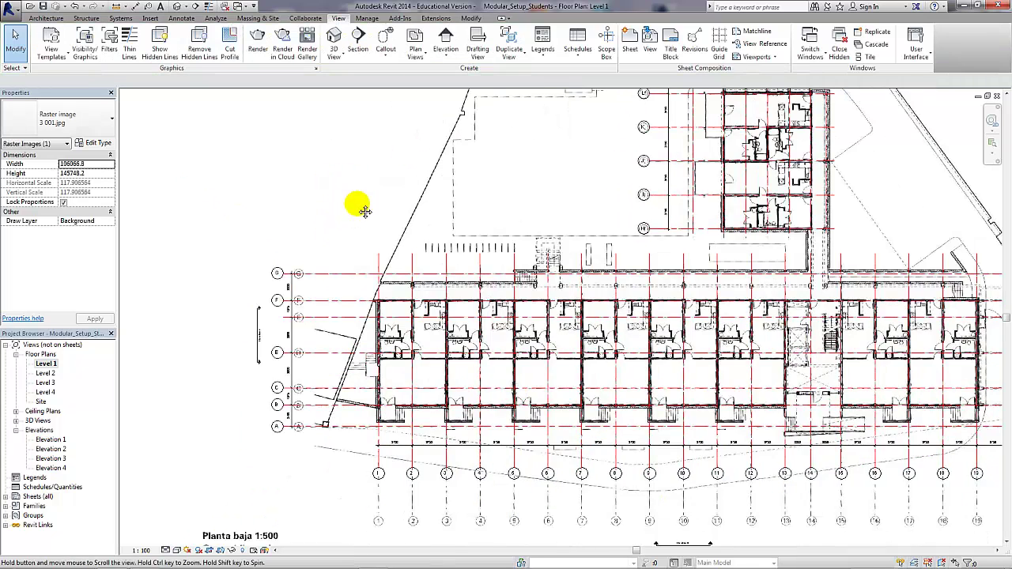
scroll(373, 198, "down", 1)
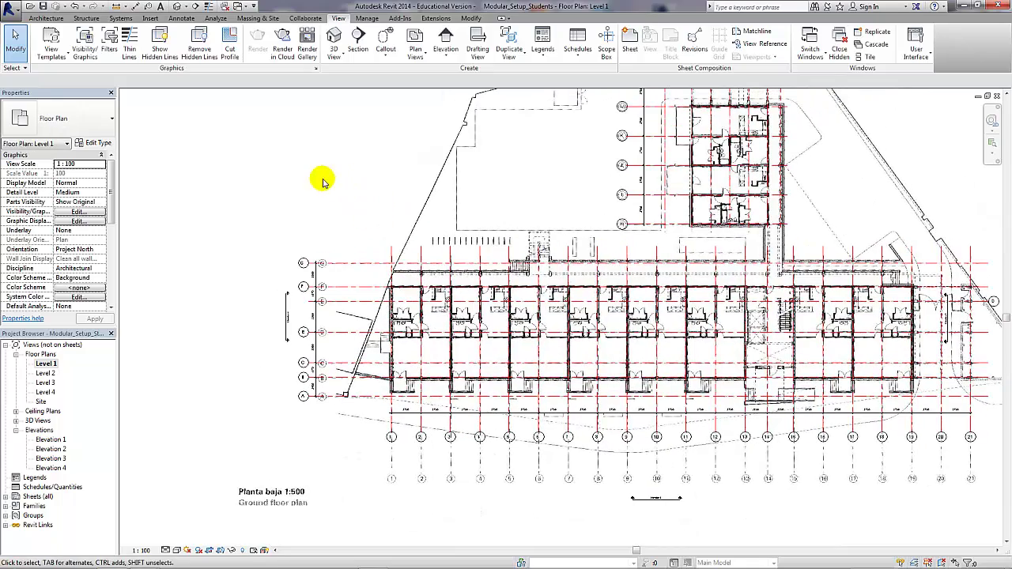
scroll(407, 320, "up", 3)
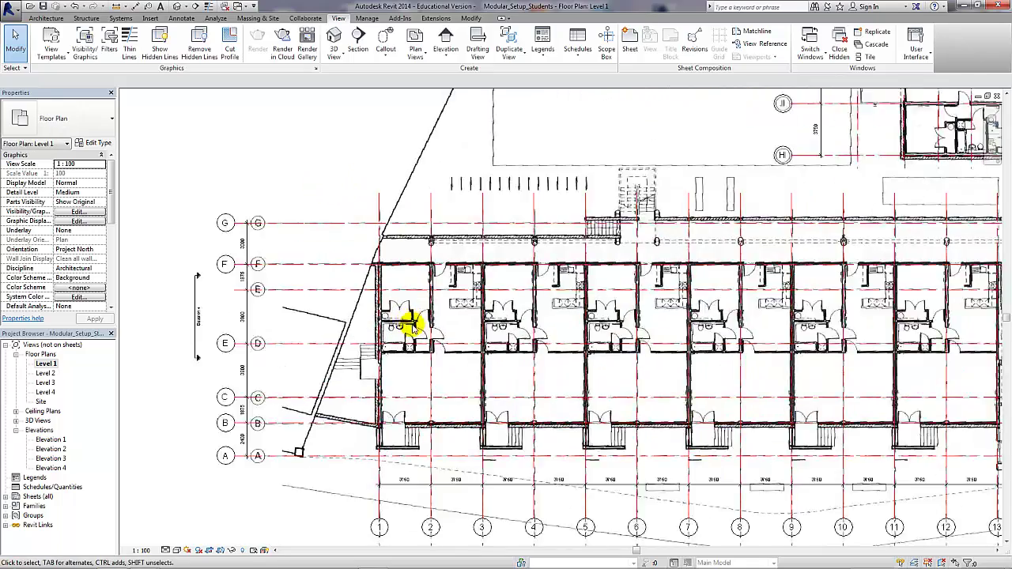
middle_click_drag(411, 324, 459, 282)
scroll(465, 289, "up", 2)
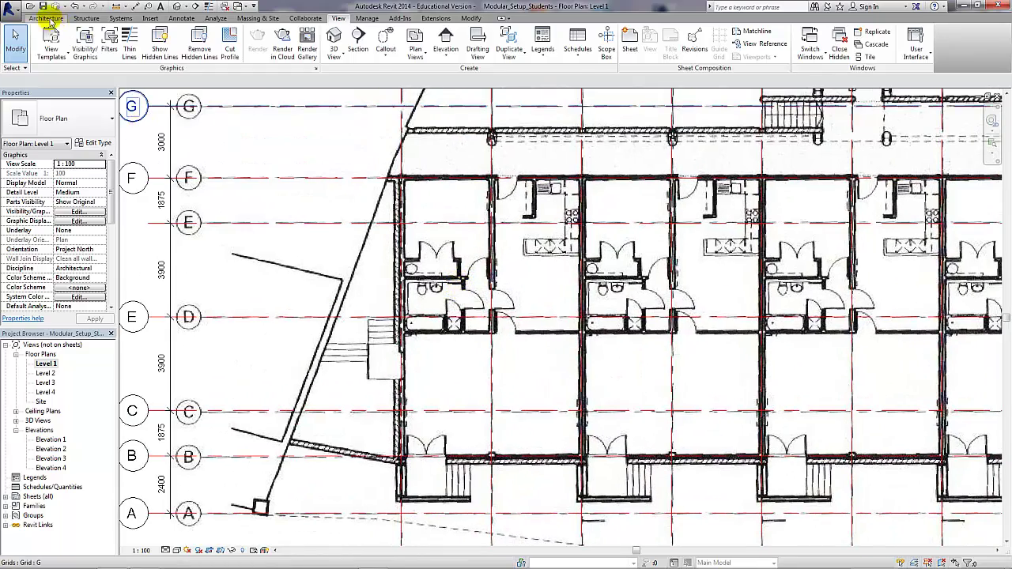
Start the Wall tool and duplicate Generic - 400mm as 'Modular Wall Type 1'
left_click(45, 18)
left_click(43, 39)
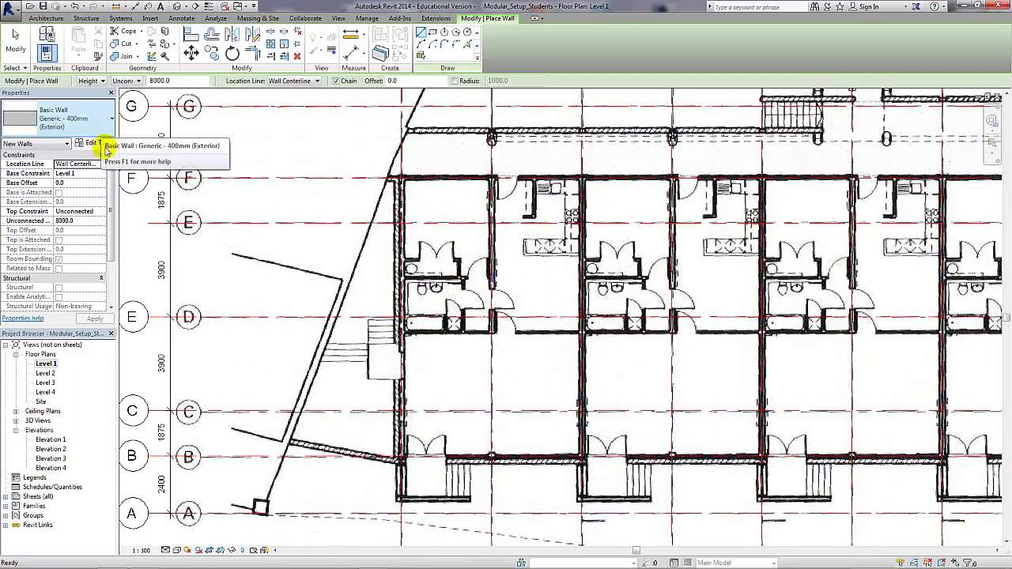
left_click(93, 142)
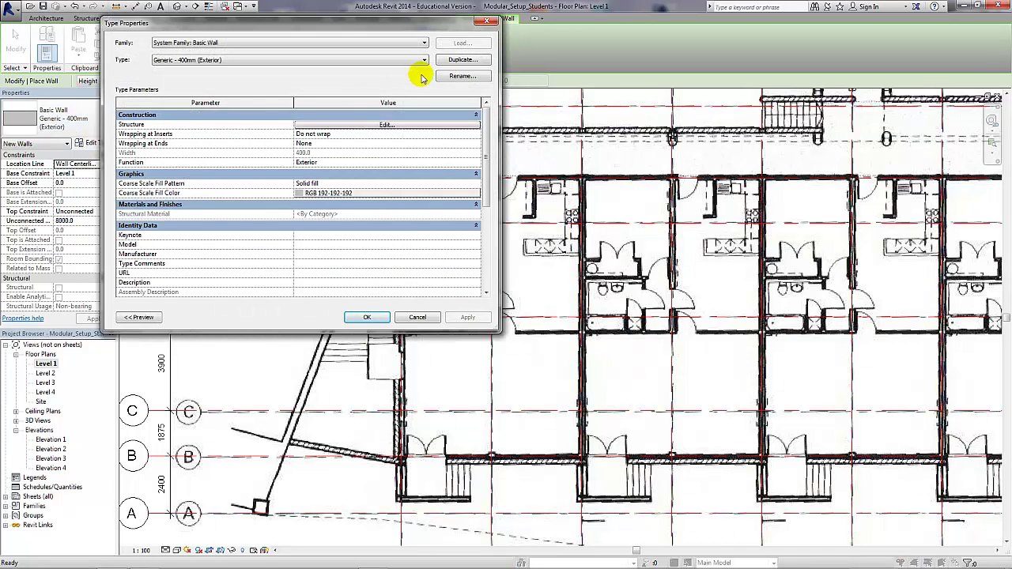
left_click(454, 63)
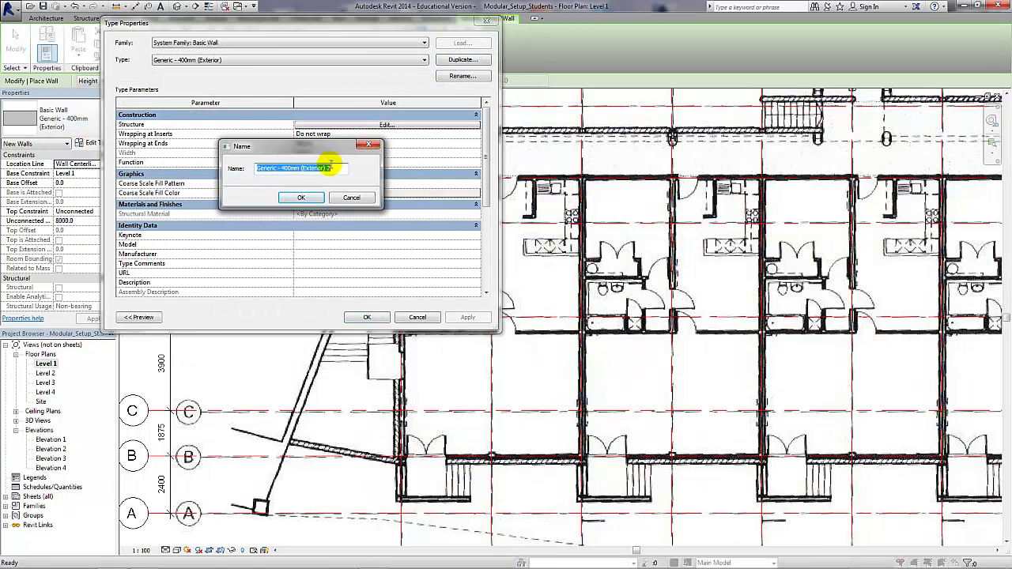
type("Modular Wall Type 1")
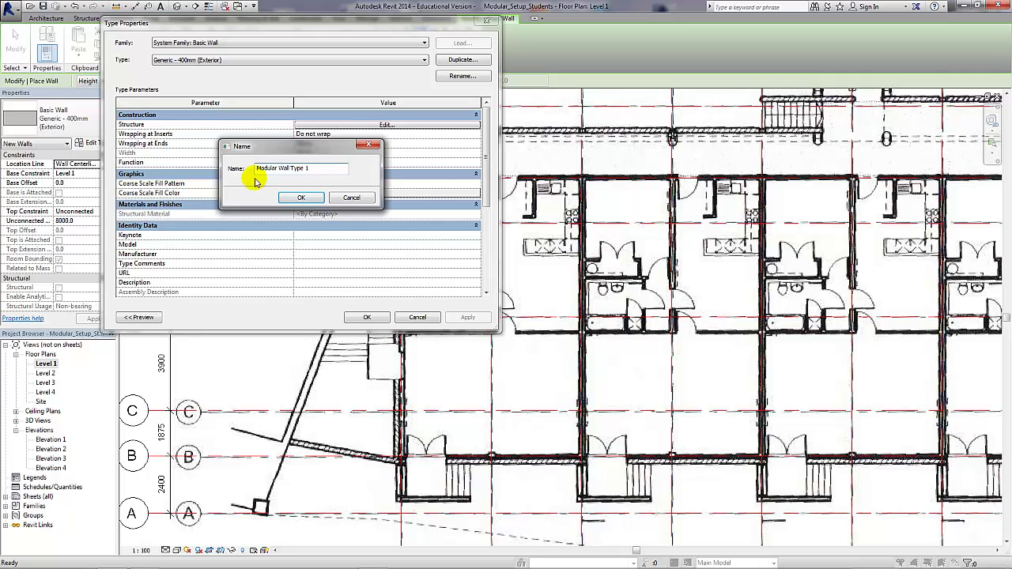
left_click(286, 196)
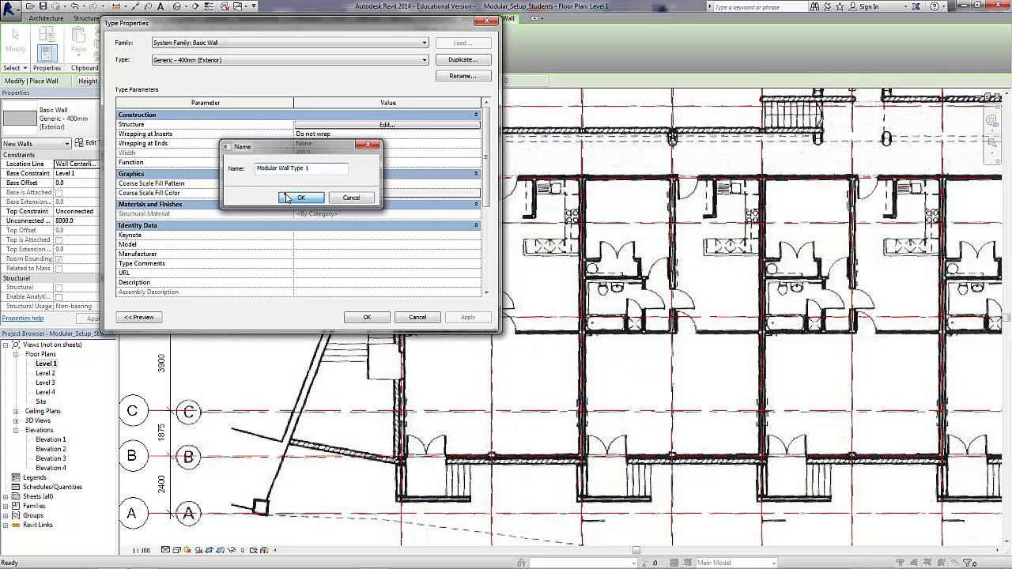
Set the structure layer to 200 and insert a 50 Thermal/Air Layer for 250 total
left_click(350, 125)
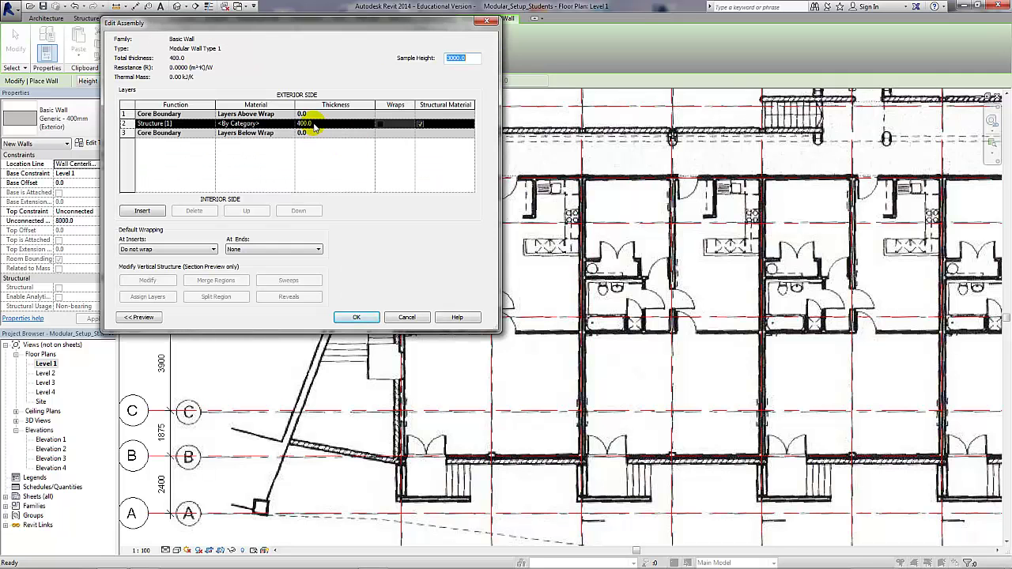
left_click(314, 124)
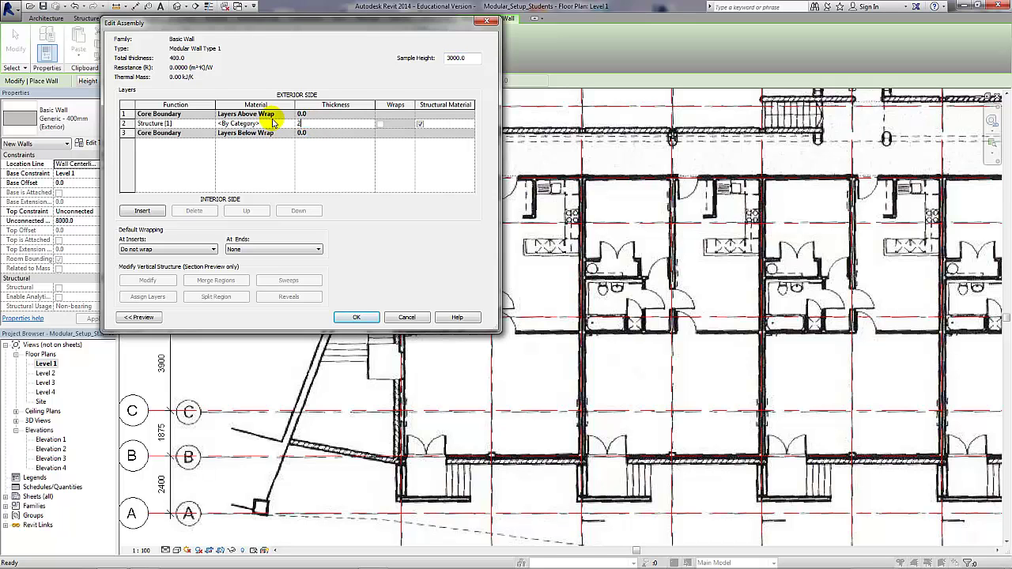
left_click(145, 212)
left_click(194, 123)
left_click(211, 124)
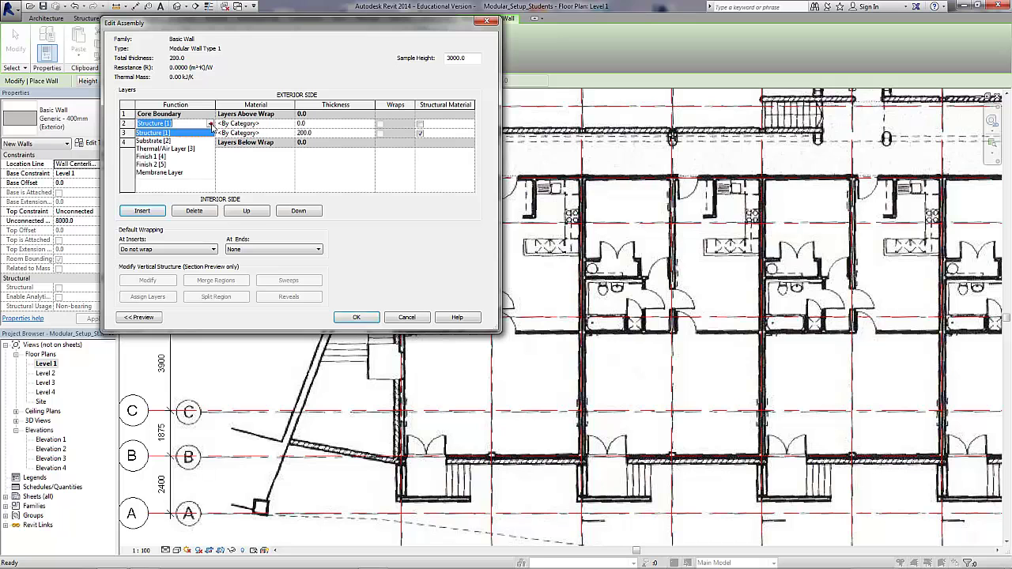
left_click(177, 149)
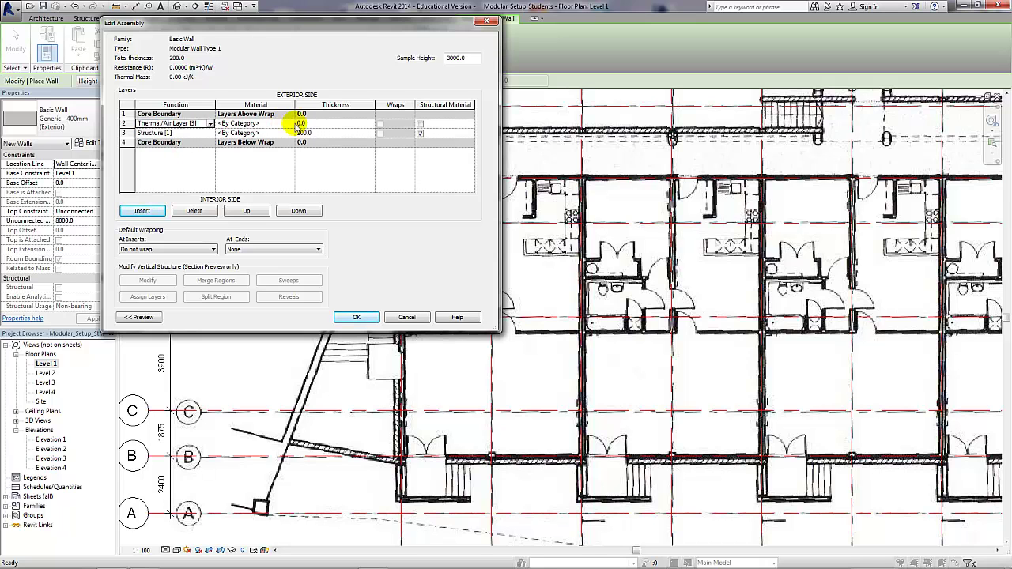
left_click(302, 124)
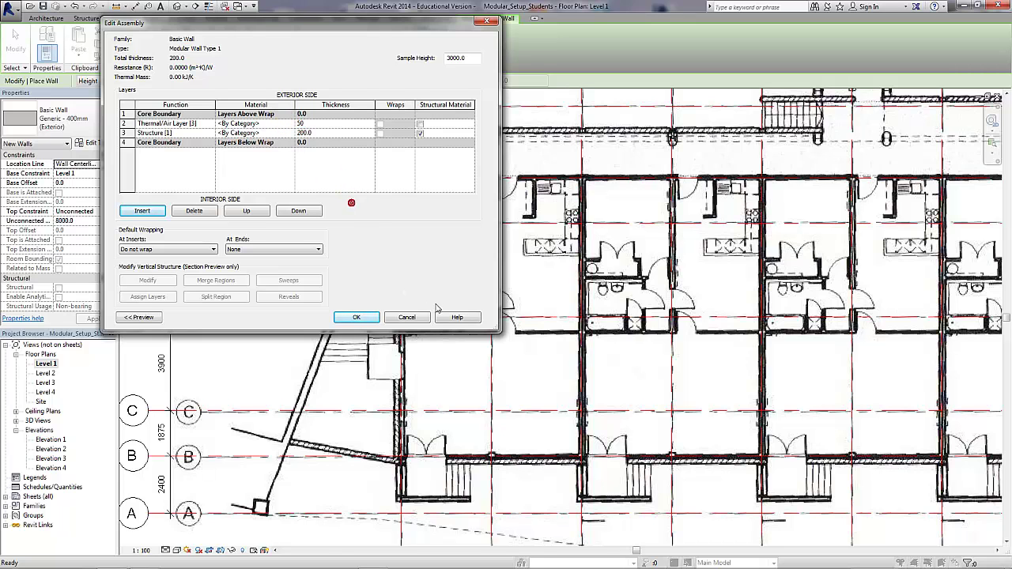
left_click(139, 318)
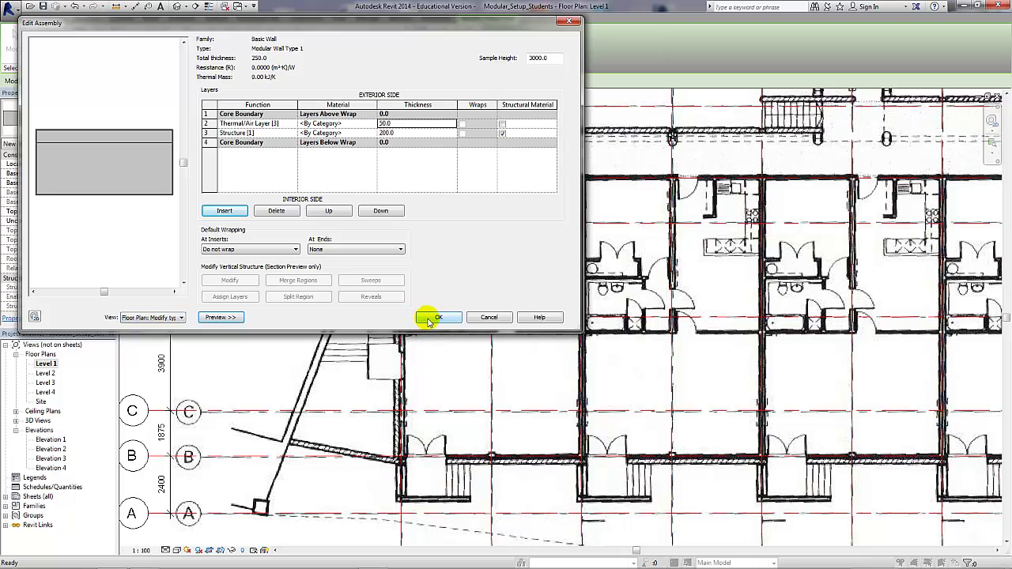
left_click(427, 319)
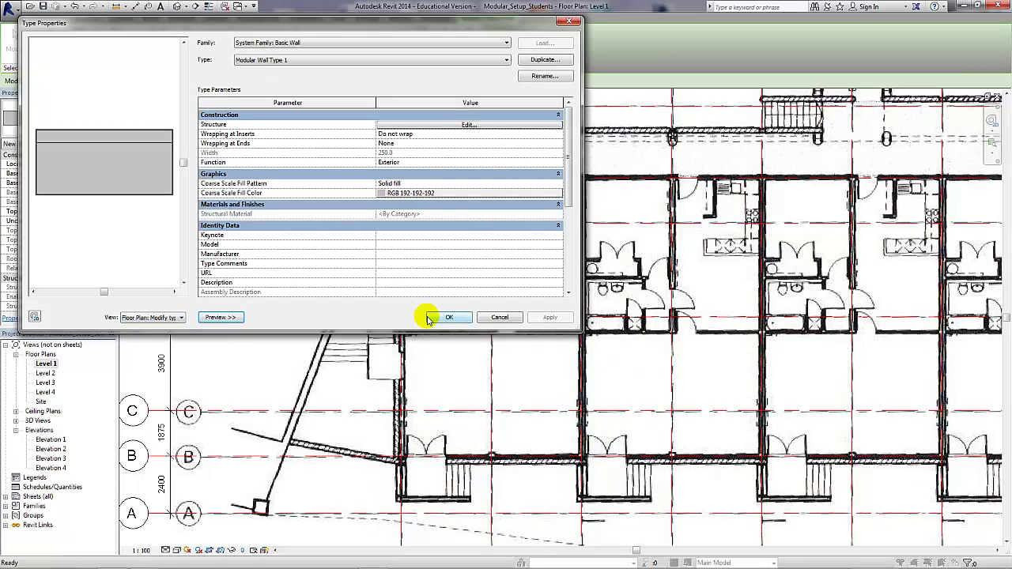
Duplicate the wall type as 'Modular Wall Type 2'
left_click(448, 317)
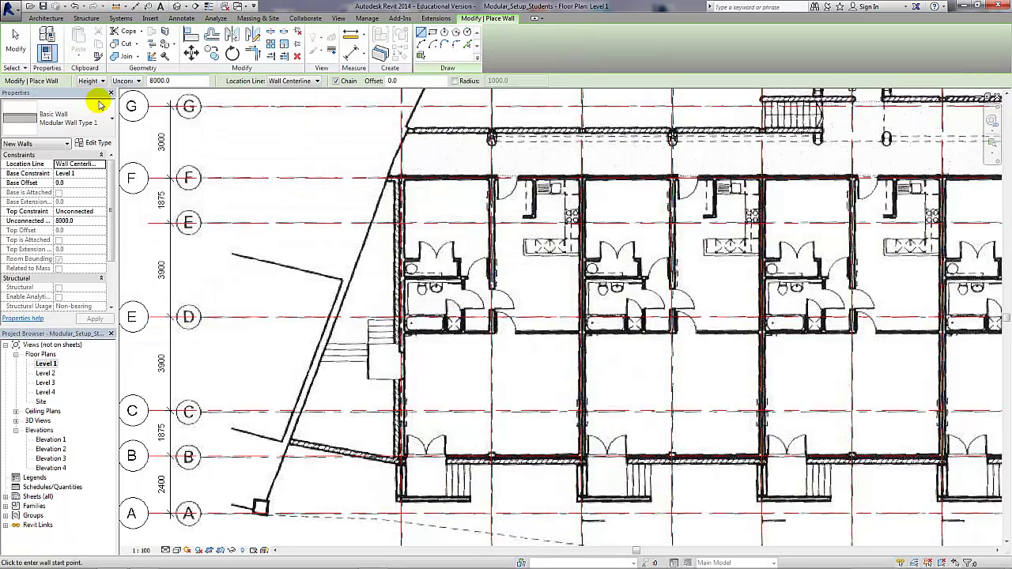
left_click(90, 144)
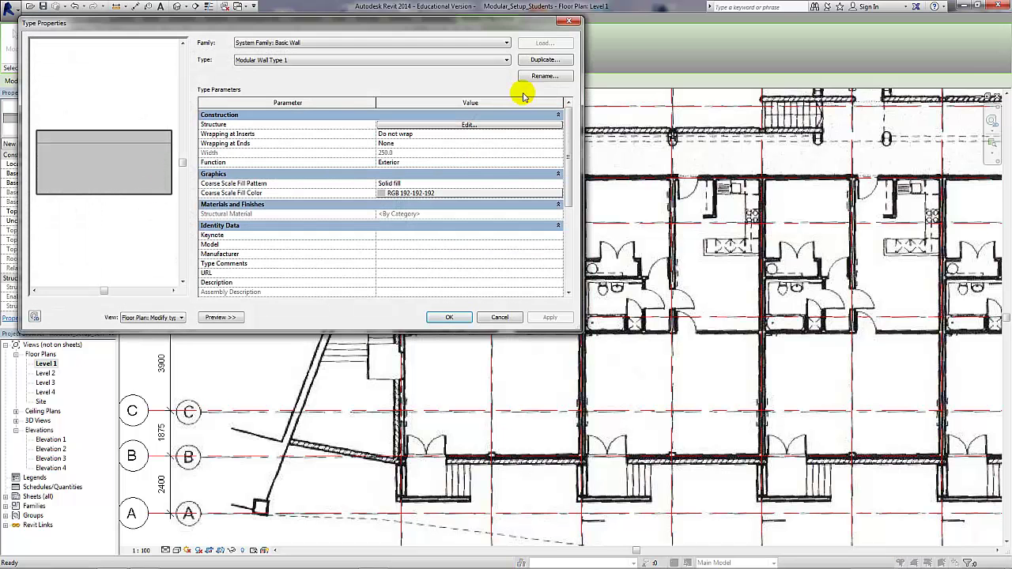
left_click(534, 61)
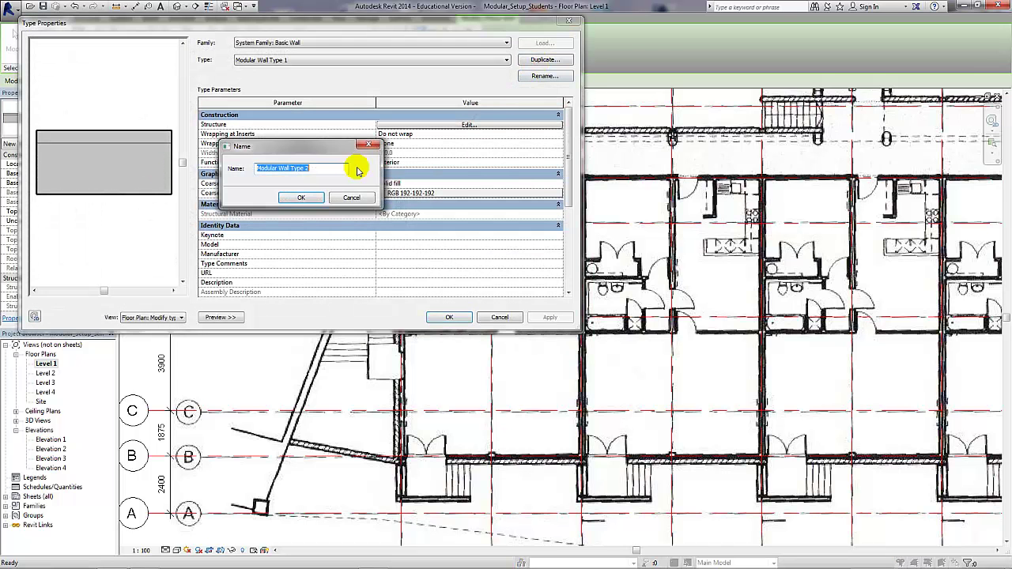
left_click(301, 197)
Move the Thermal/Air Layer outward and add a 100 Finish 1 [4] layer for 350 width
left_click(420, 124)
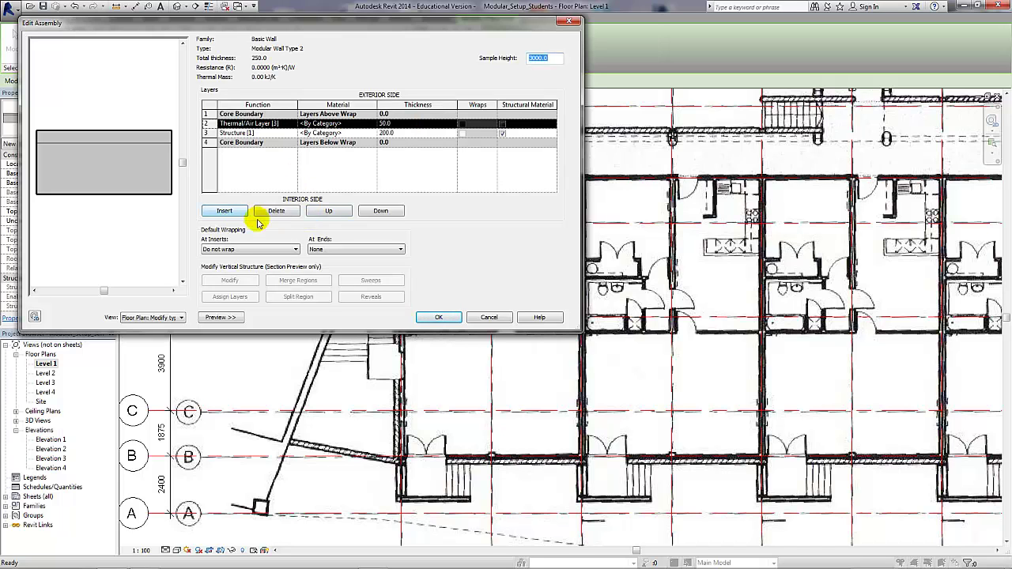
left_click(325, 212)
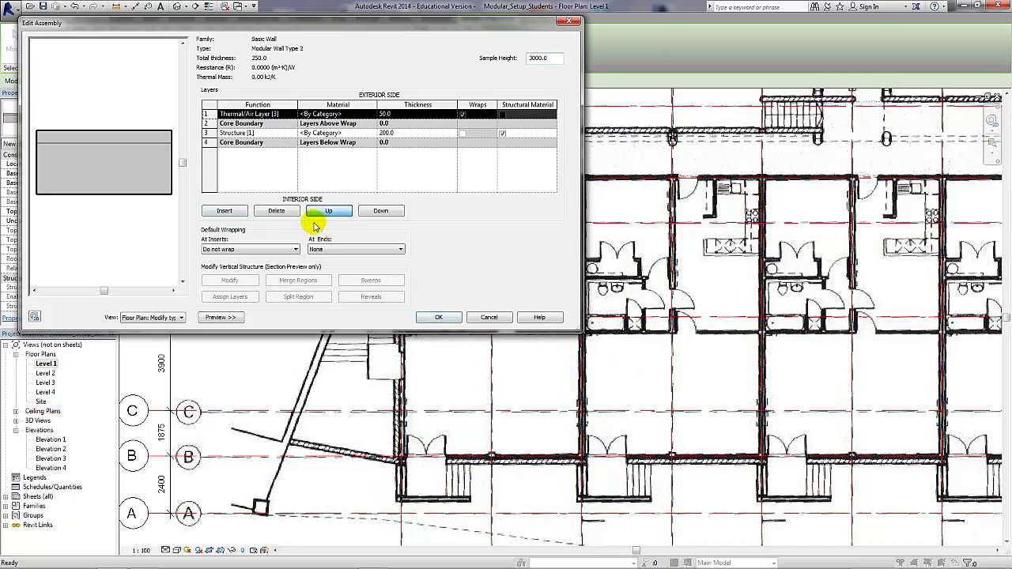
left_click(225, 210)
left_click(291, 116)
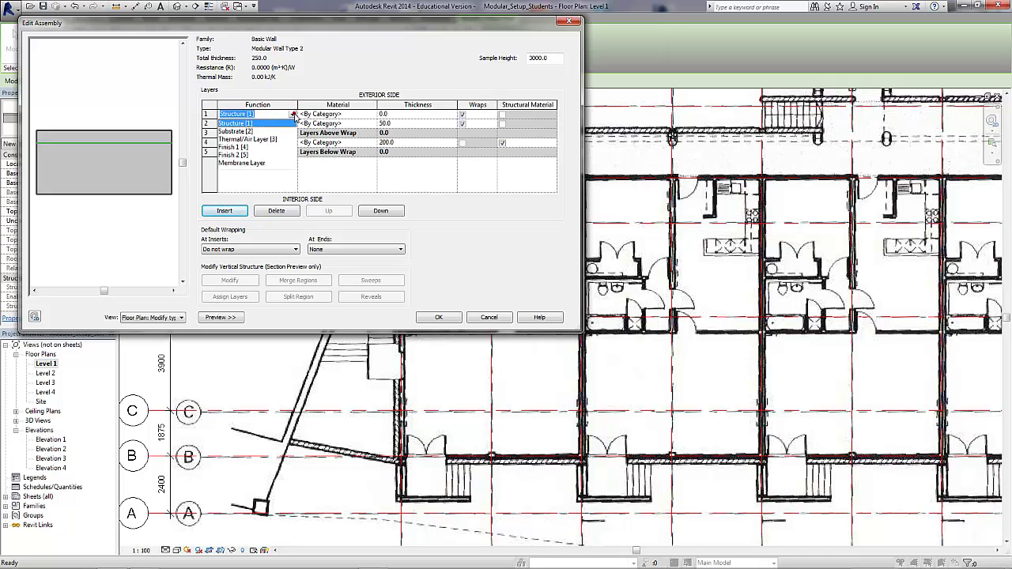
left_click(293, 115)
left_click(247, 148)
left_click(384, 114)
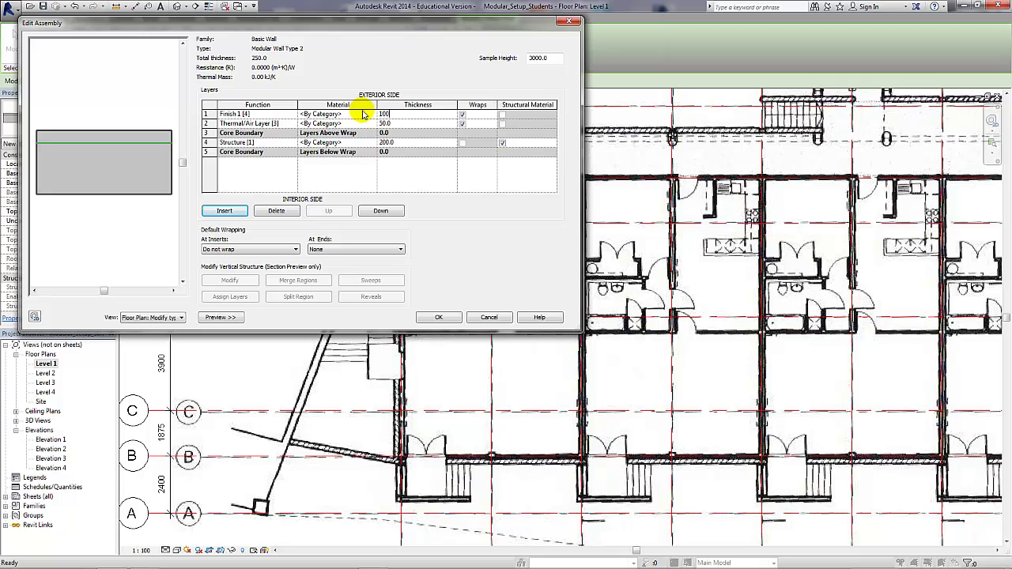
left_click(334, 142)
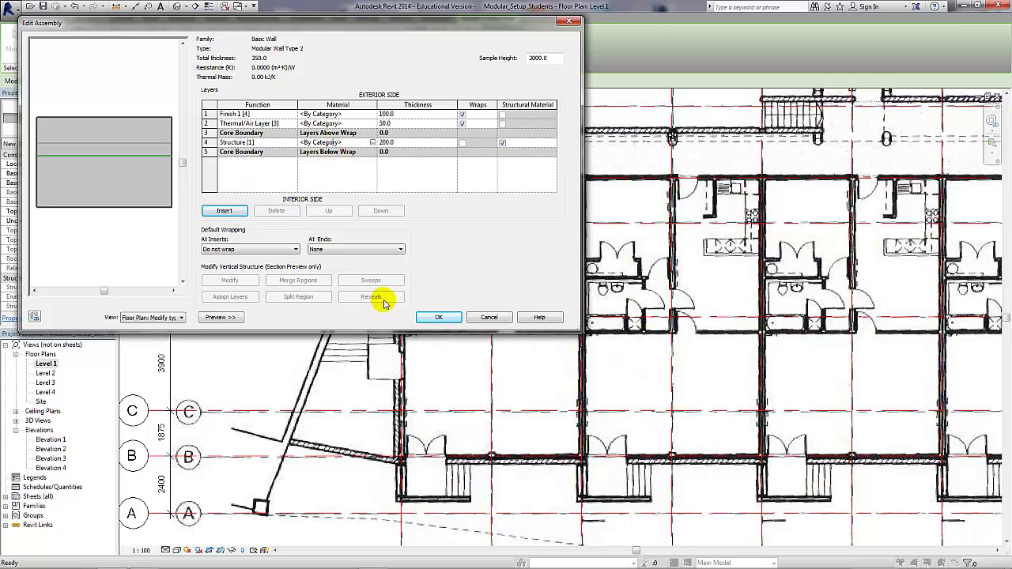
left_click(447, 317)
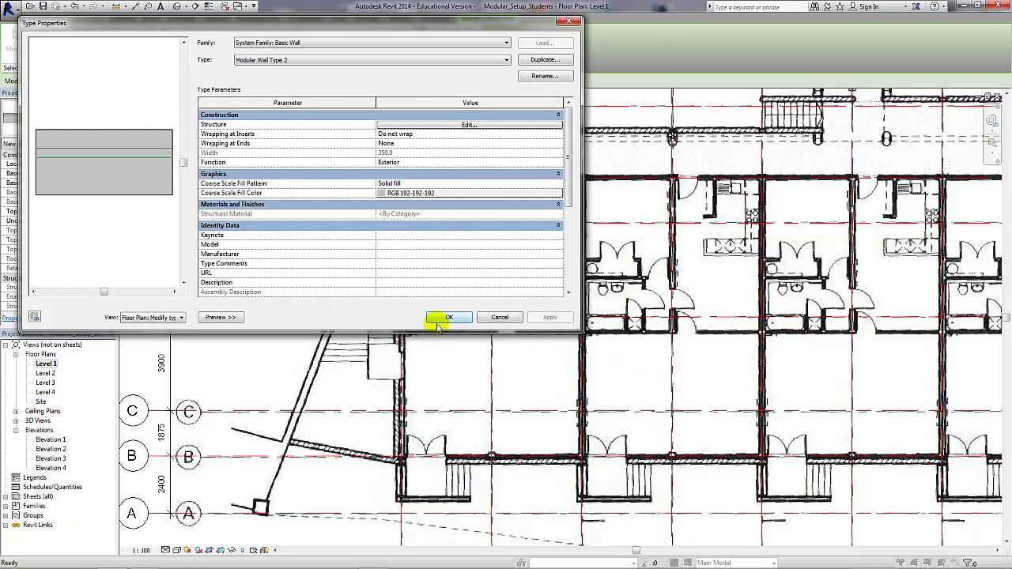
left_click(443, 319)
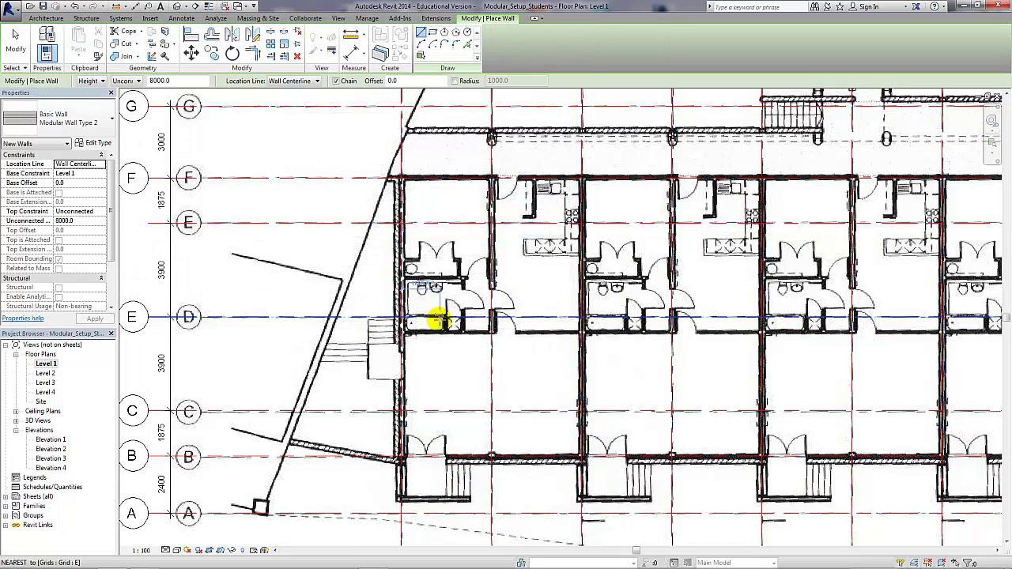
Set up Modular Wall Type 1 walls: Rectangle draw, Finish Face: Exterior, 3200 height
left_click(95, 118)
left_click(100, 151)
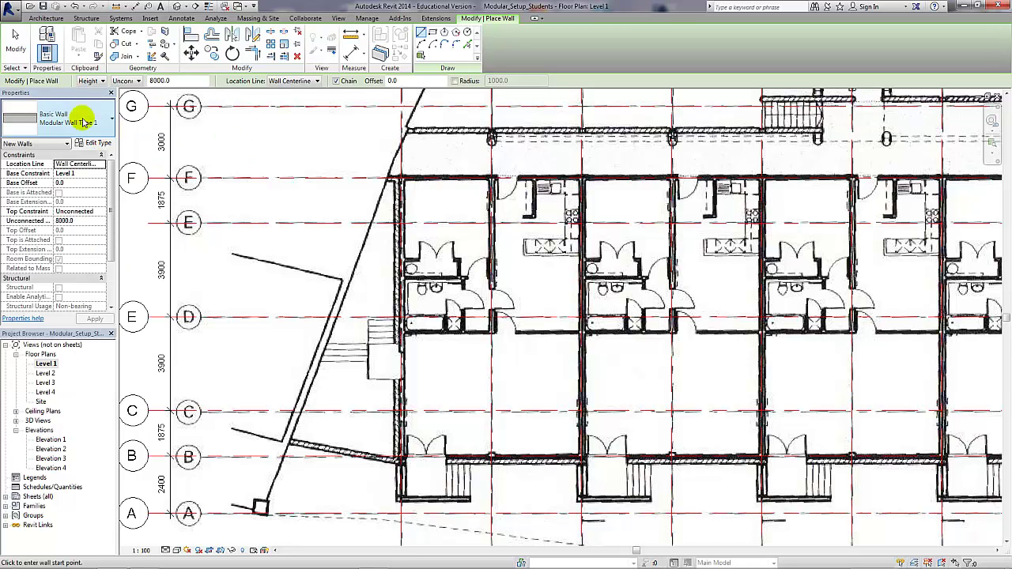
left_click(433, 32)
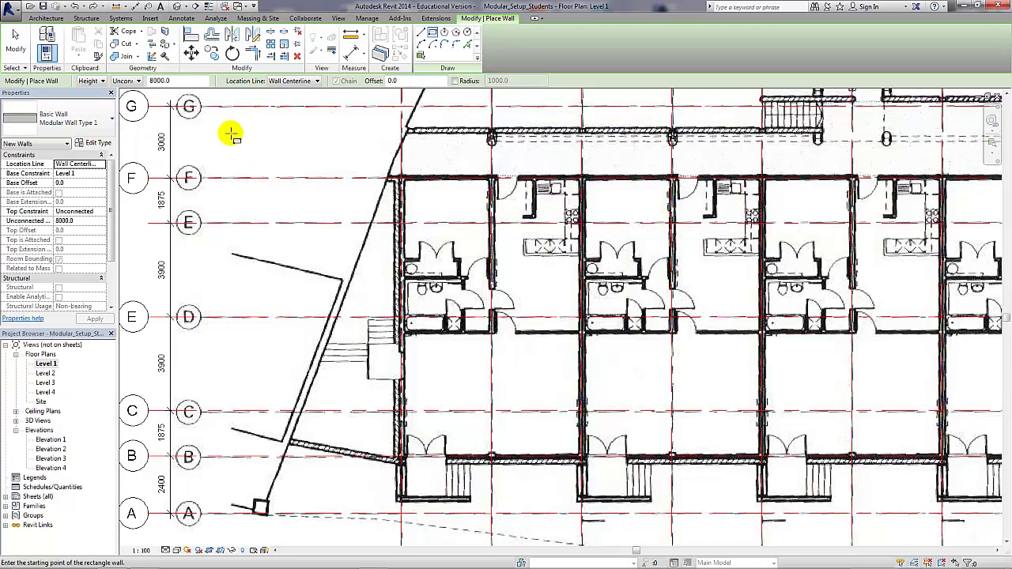
left_click(317, 80)
left_click(314, 108)
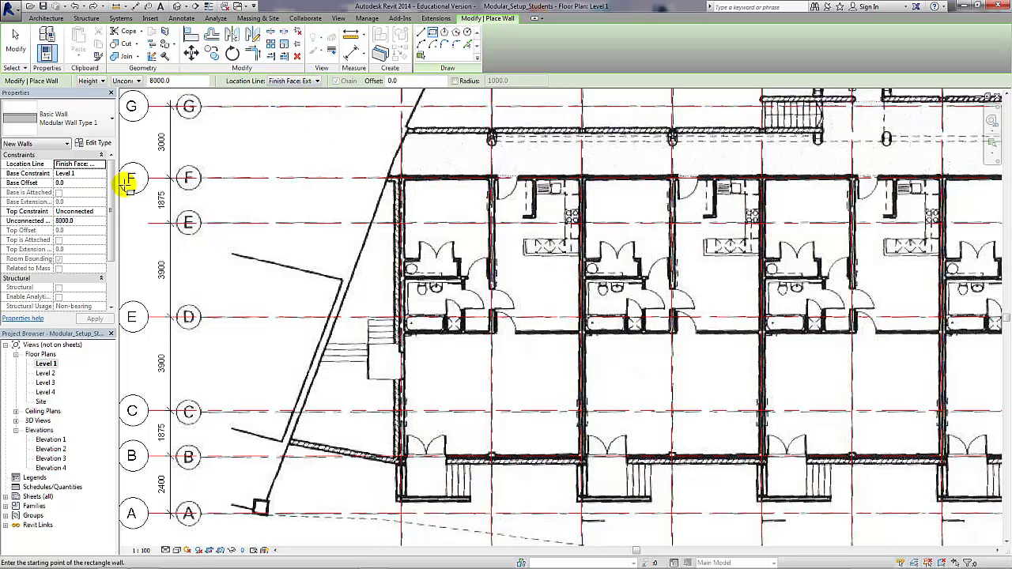
left_click(71, 220)
left_click(84, 224)
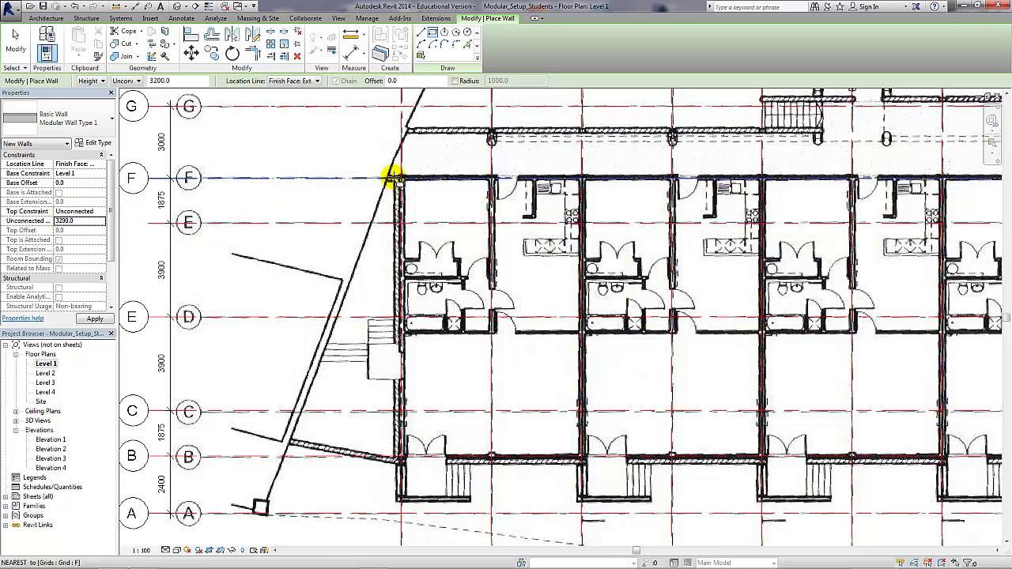
Draw the wall rectangle from grid F to the corner at grid 2/B
left_click(400, 178)
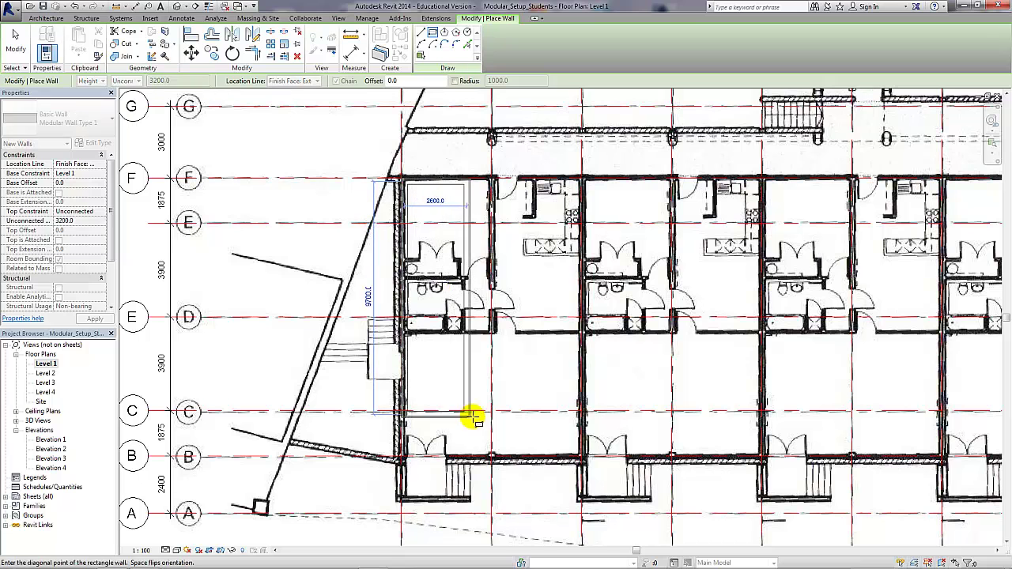
left_click(490, 457)
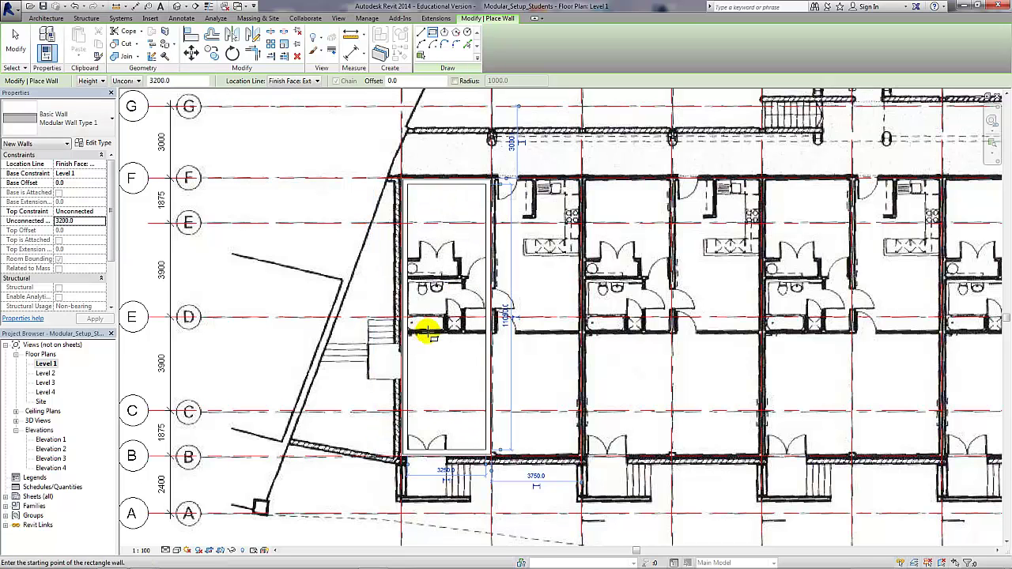
scroll(490, 449, "up", 8)
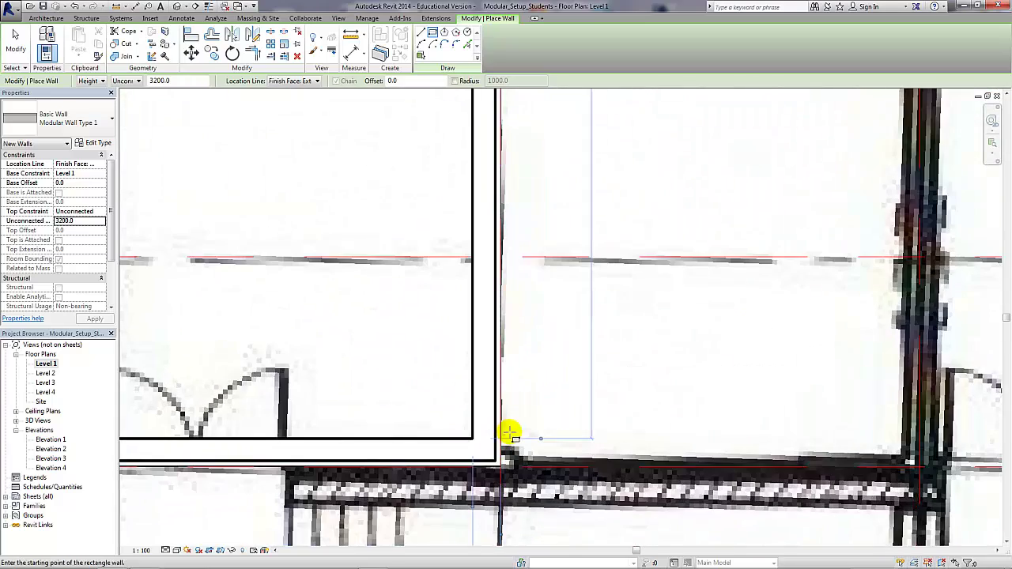
scroll(414, 396, "down", 6)
key("Escape")
key("Escape")
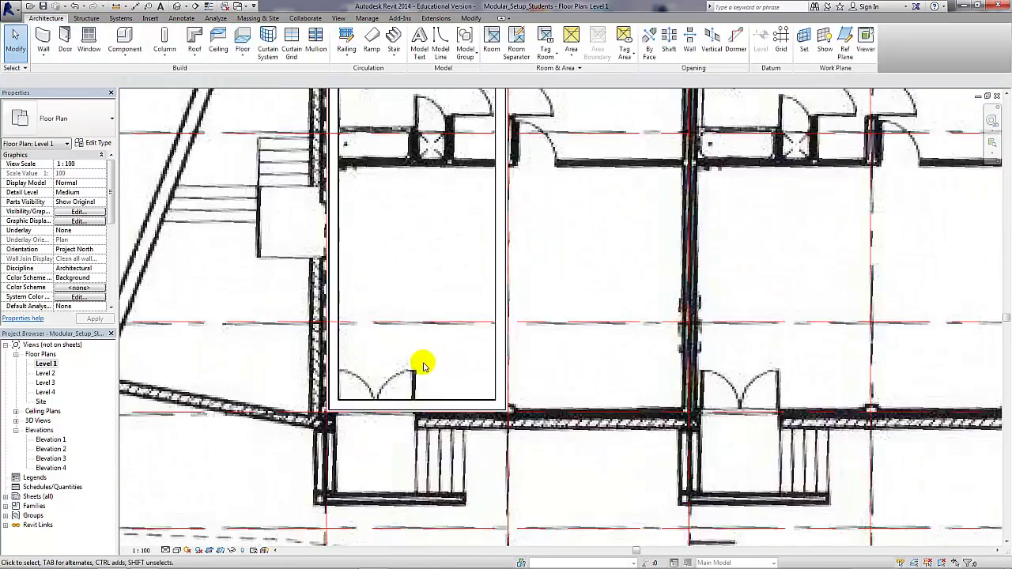
scroll(423, 348, "down", 5)
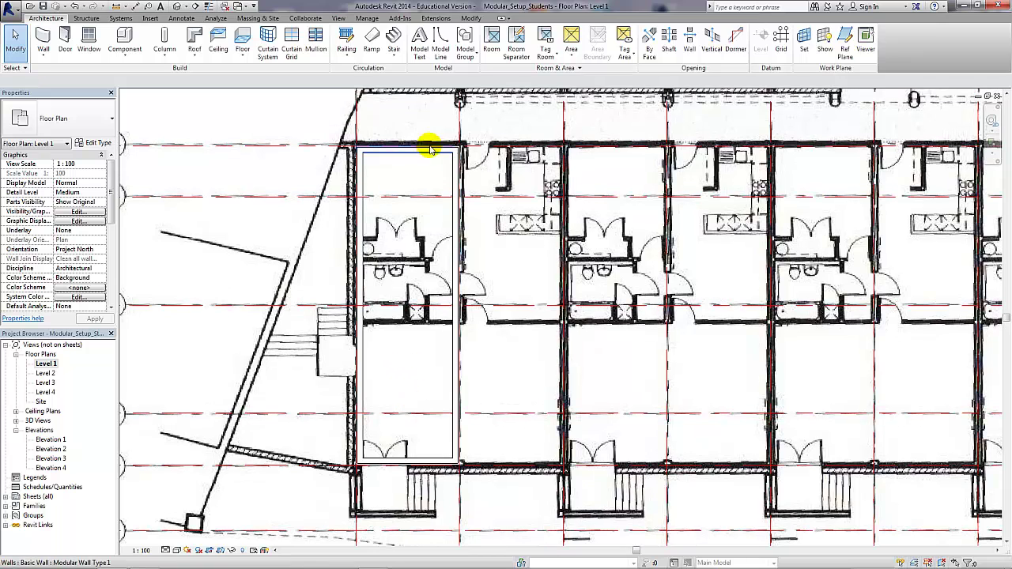
Change the rectangle's top and bottom walls to Modular Wall Type 2
left_click(430, 151)
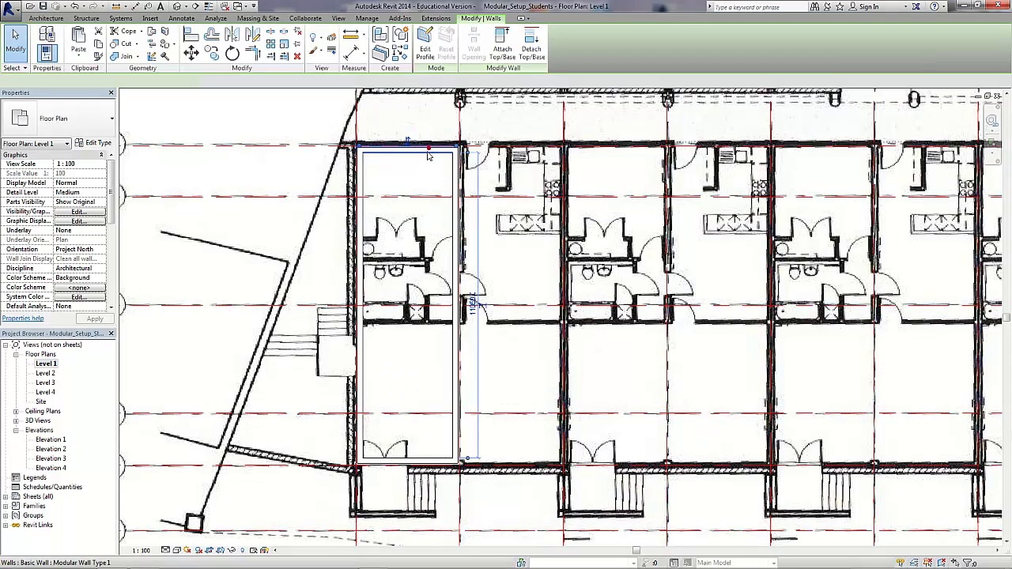
left_click(387, 463, "ctrl")
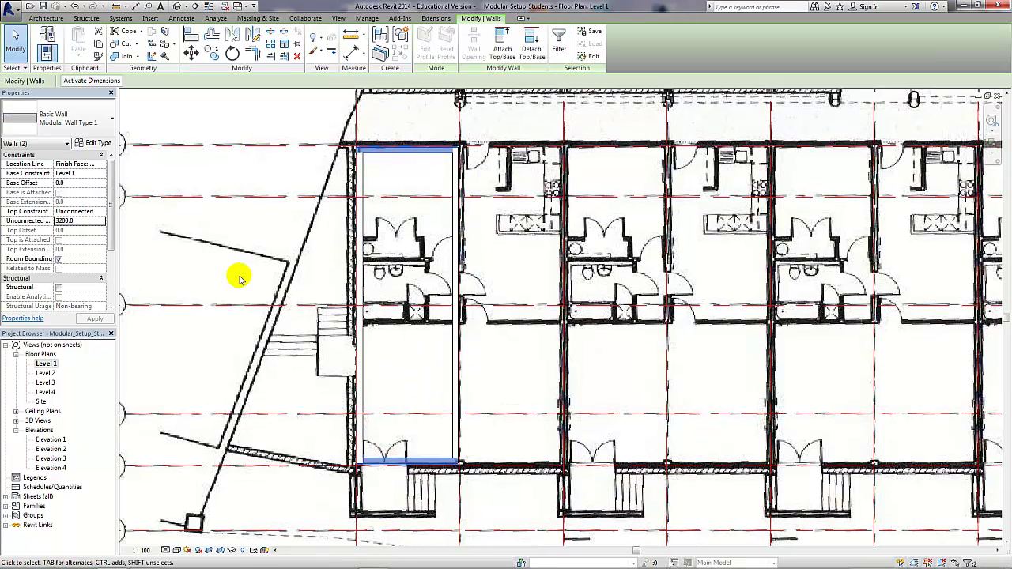
left_click(107, 130)
left_click(83, 157)
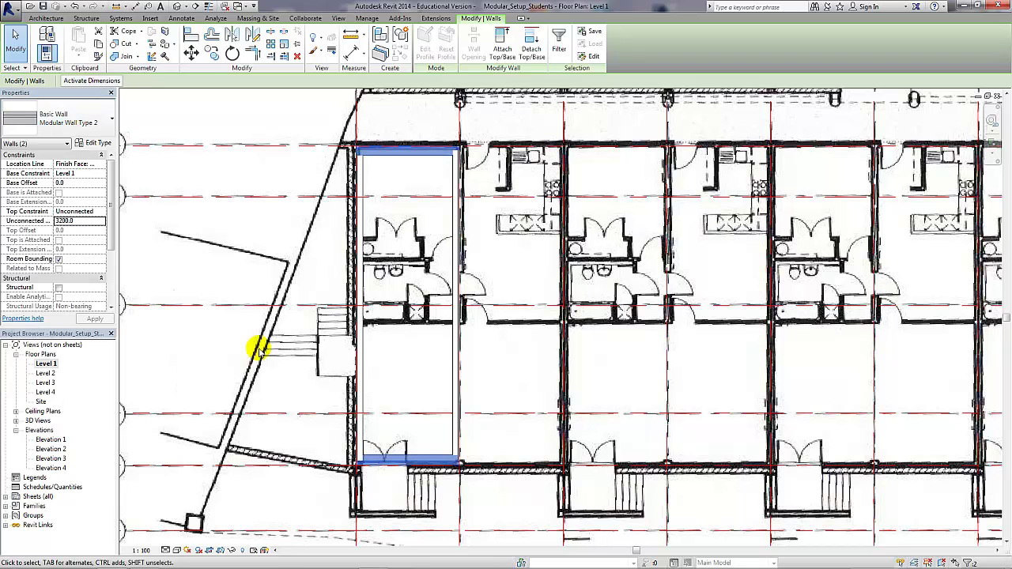
left_click(273, 391)
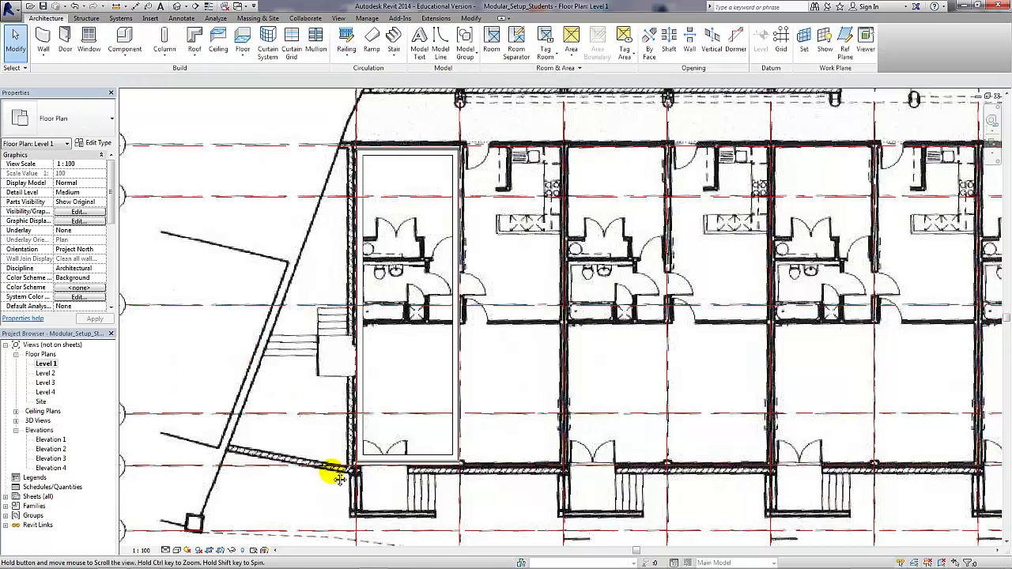
Align the end module's inner bottom edge flush with the bottom wall
scroll(374, 447, "down", 2)
scroll(374, 447, "up", 3)
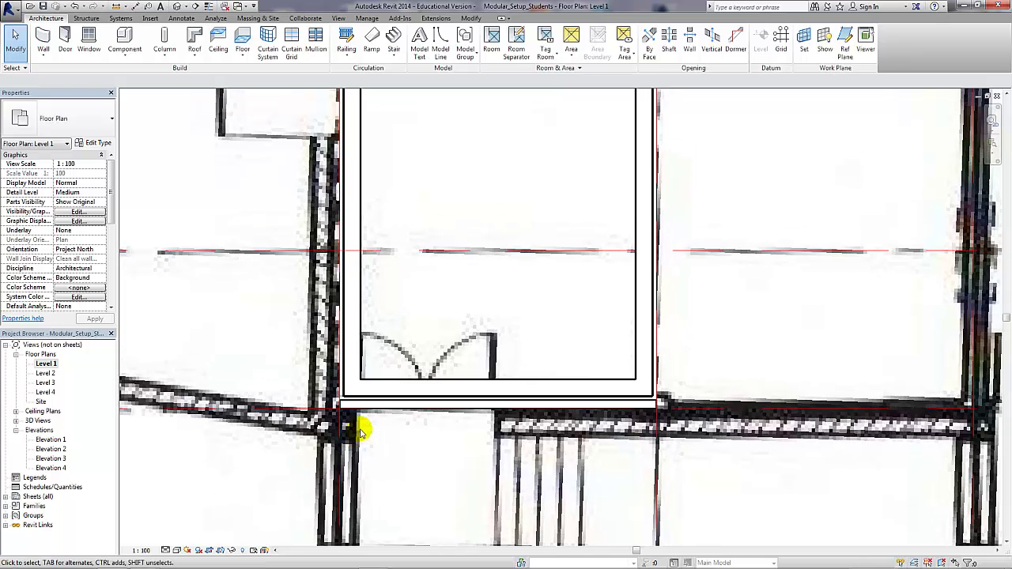
left_click(372, 404)
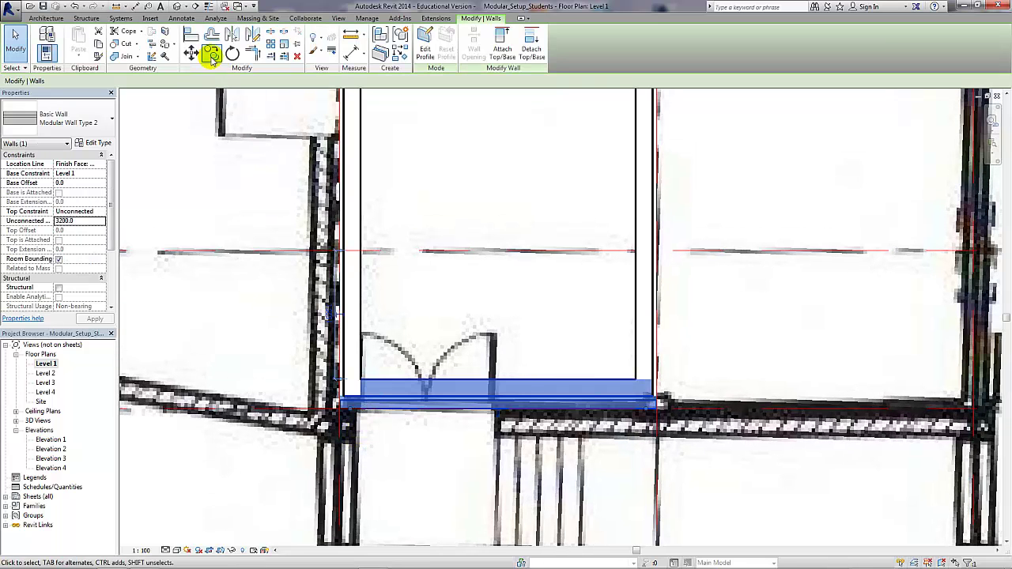
left_click(191, 36)
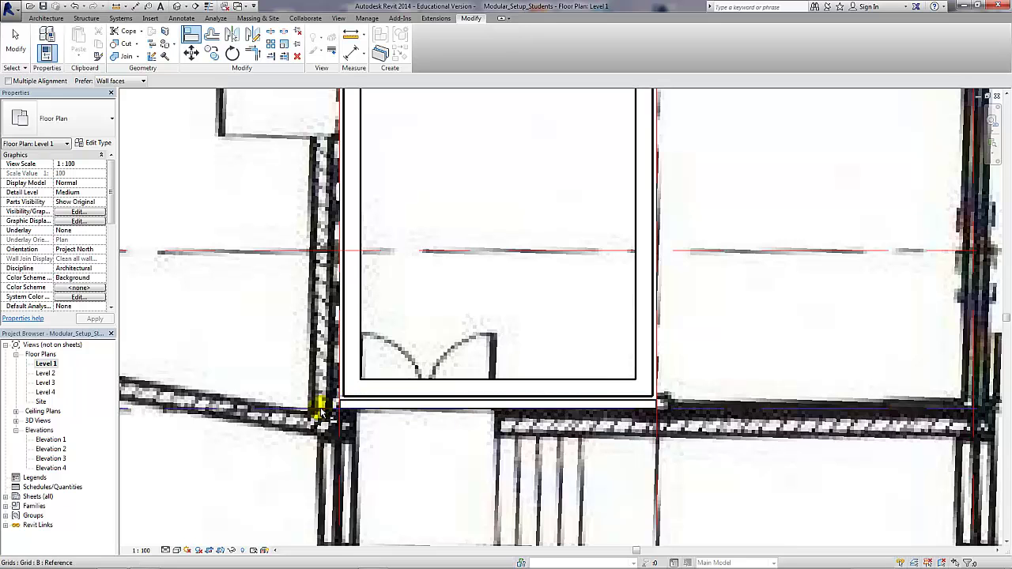
left_click(387, 399)
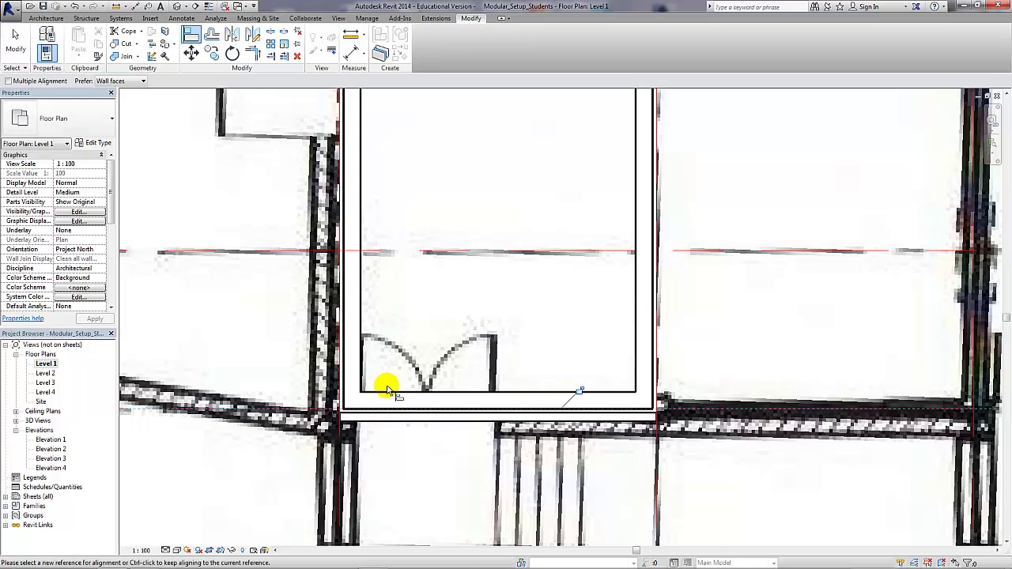
Align the end module's inner top edge flush with the top wall
scroll(387, 396, "down", 3)
scroll(395, 300, "up", 8, "ctrl")
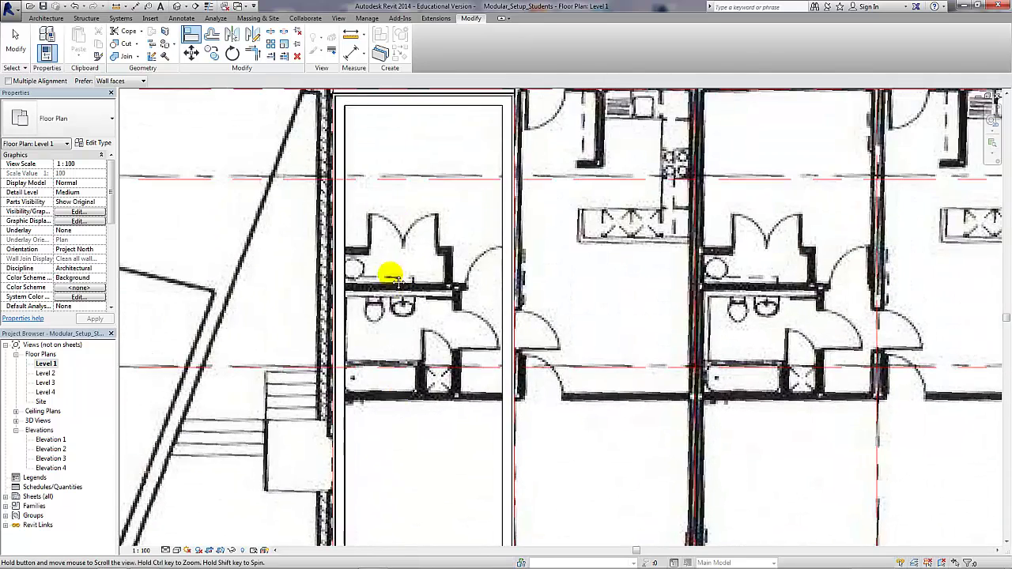
scroll(376, 243, "up", 2)
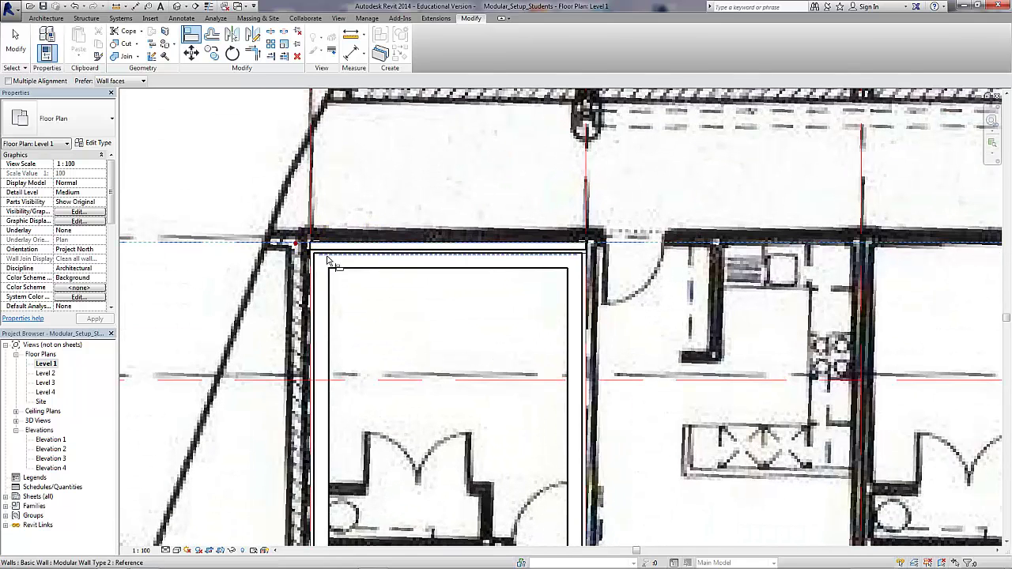
left_click(355, 259)
scroll(271, 261, "down", 4)
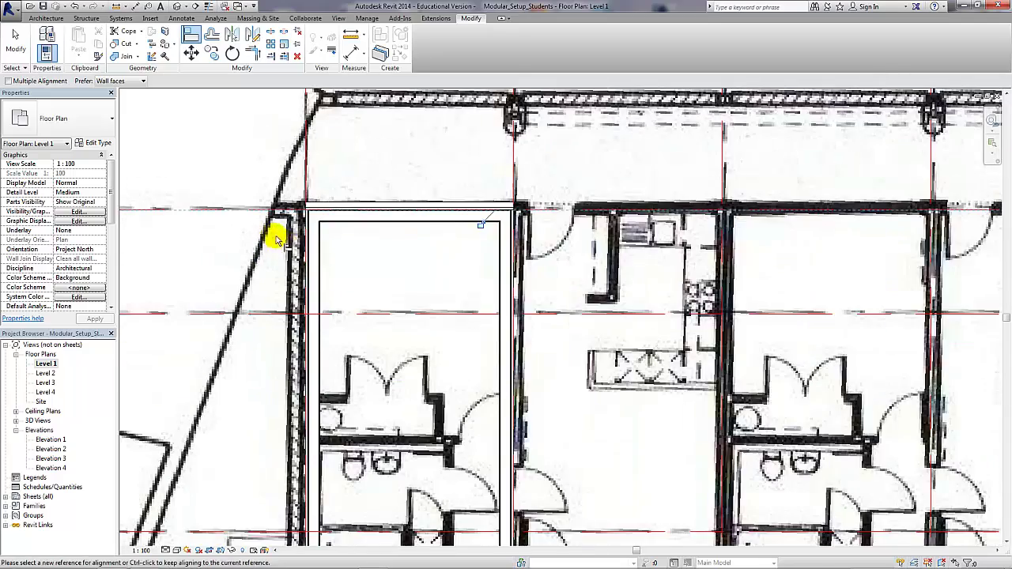
scroll(348, 260, "down", 3)
key("Escape")
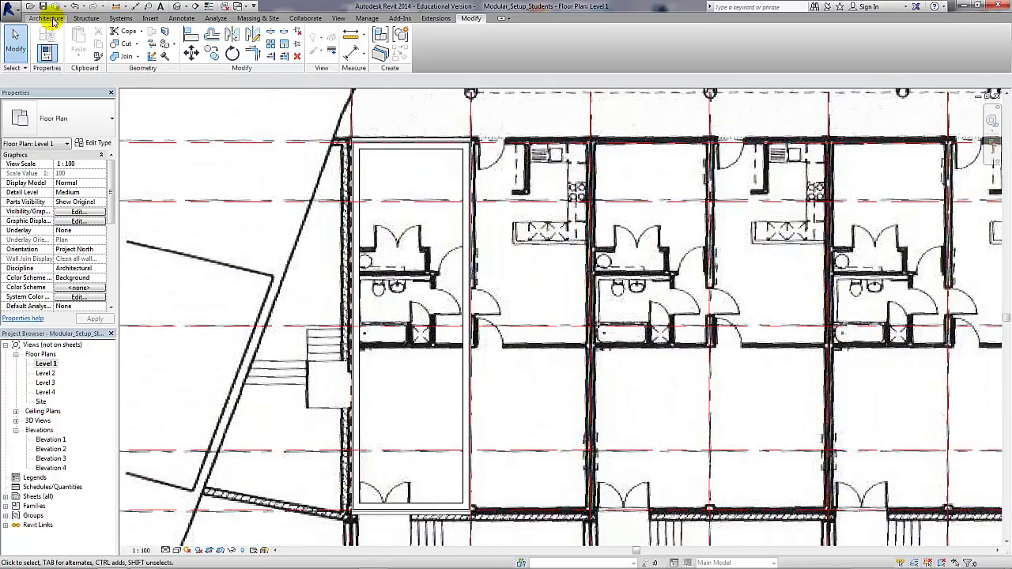
Start a rectangle floor and duplicate its type as 'Modular Floor - 300mm 2'
left_click(47, 19)
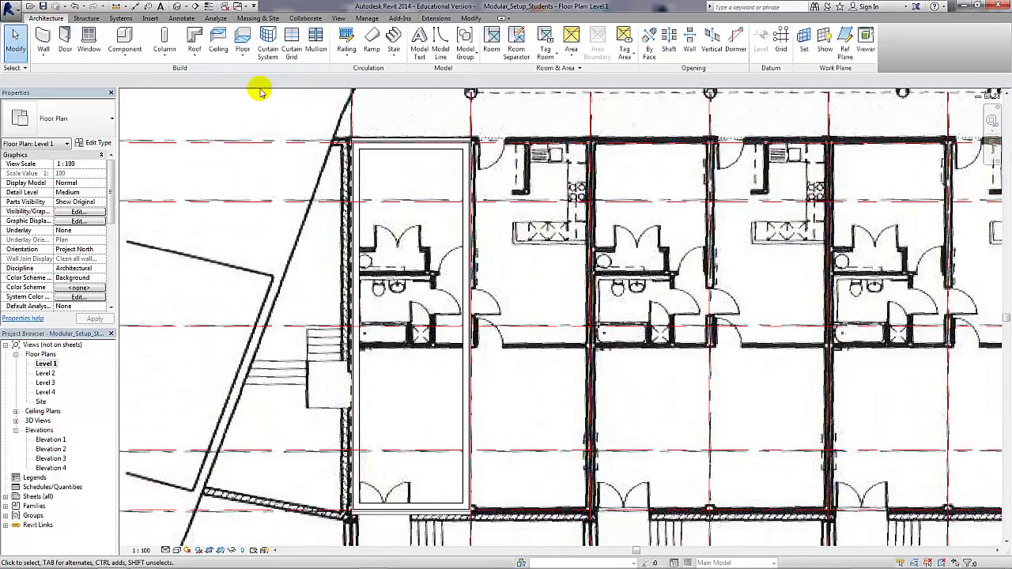
left_click(243, 38)
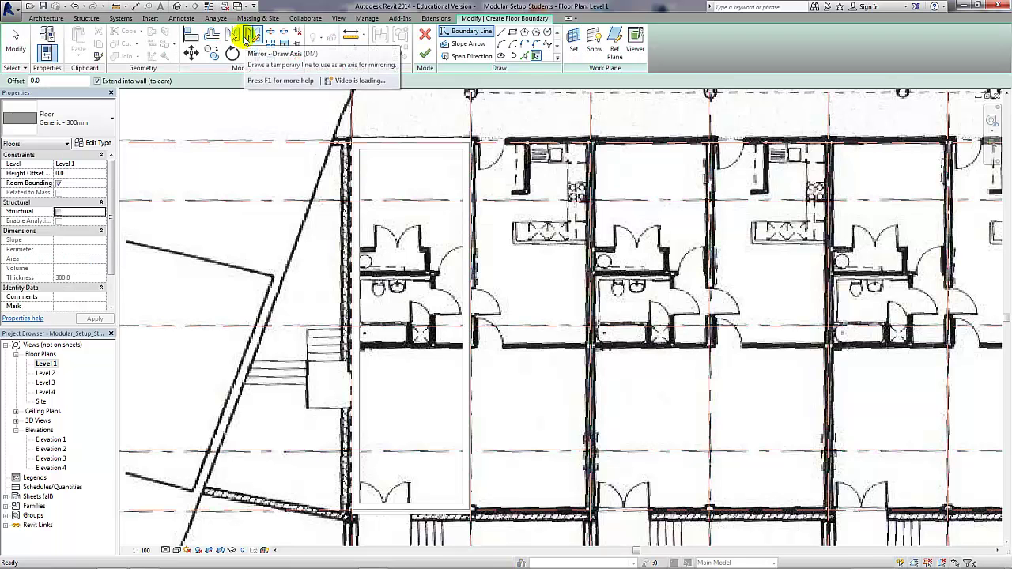
left_click(512, 34)
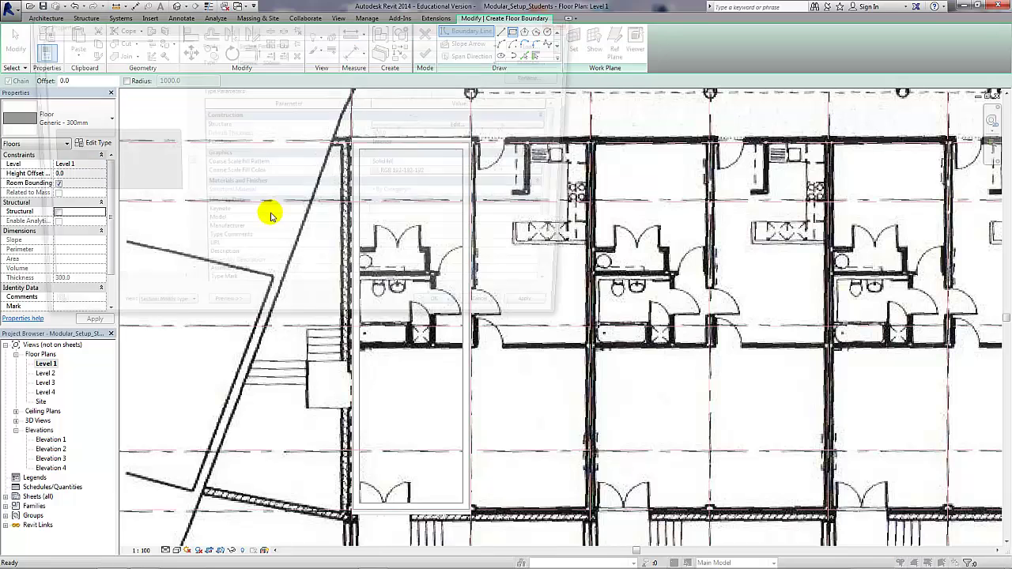
left_click(543, 60)
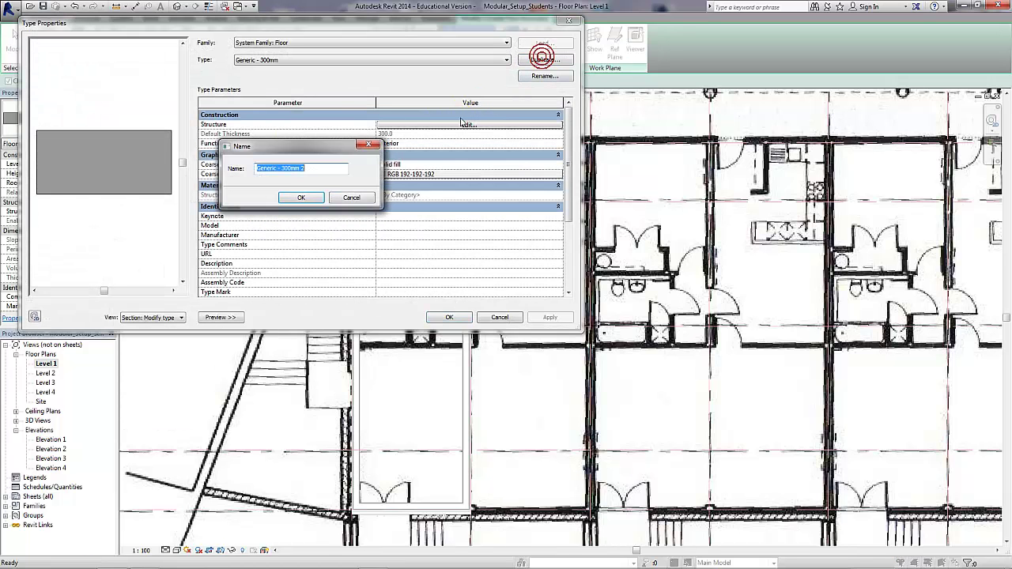
left_click_drag(256, 171, 254, 169)
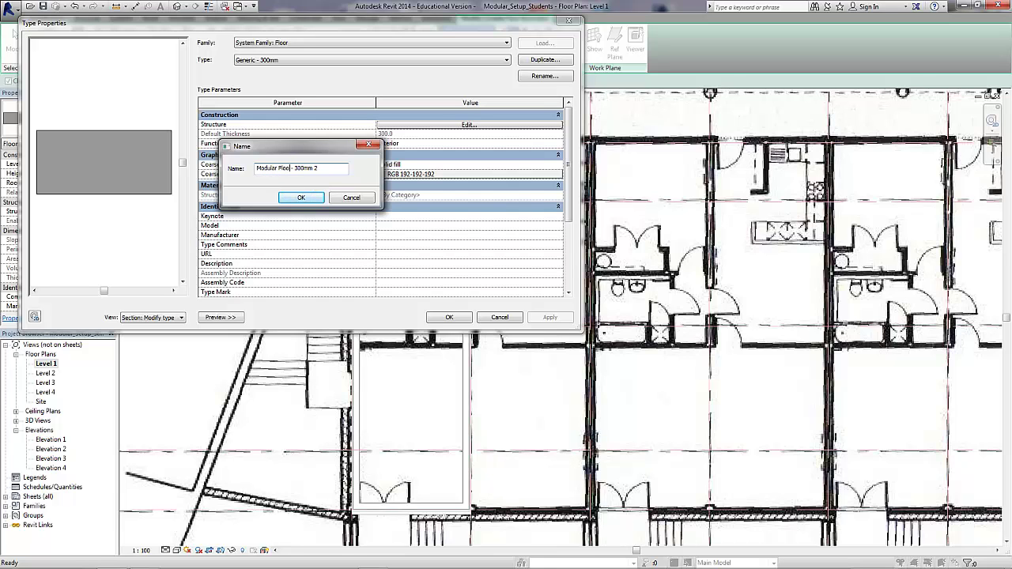
left_click(301, 197)
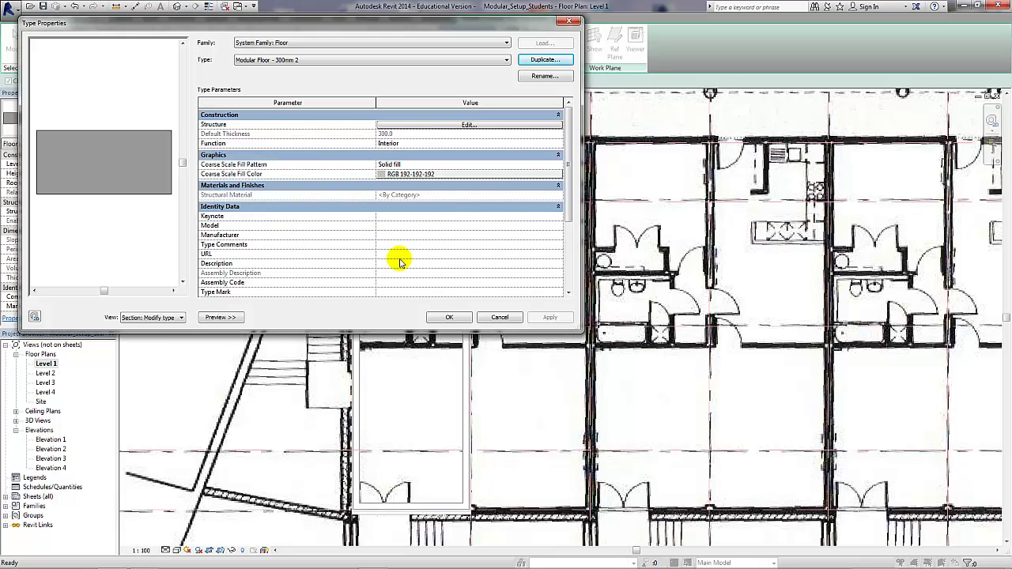
left_click(447, 317)
Draw the floor rectangle across the end module's interior and finish the floor
left_click(359, 148)
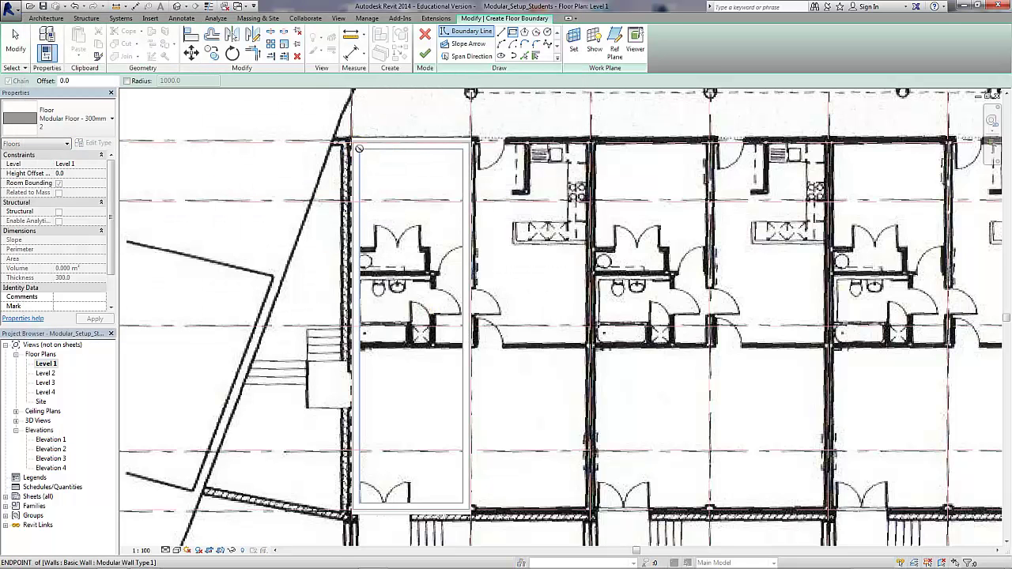
left_click(461, 503)
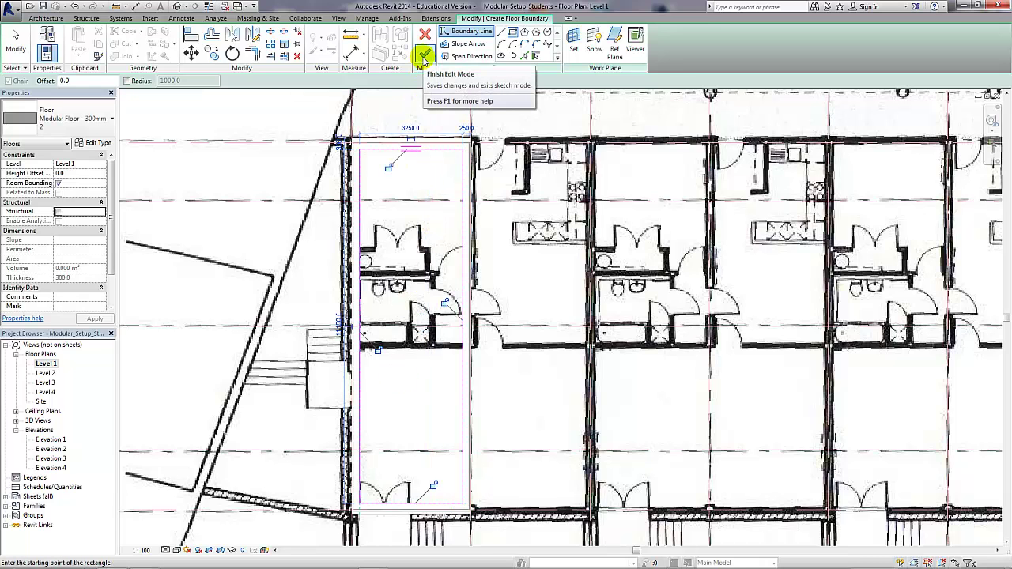
left_click(424, 56)
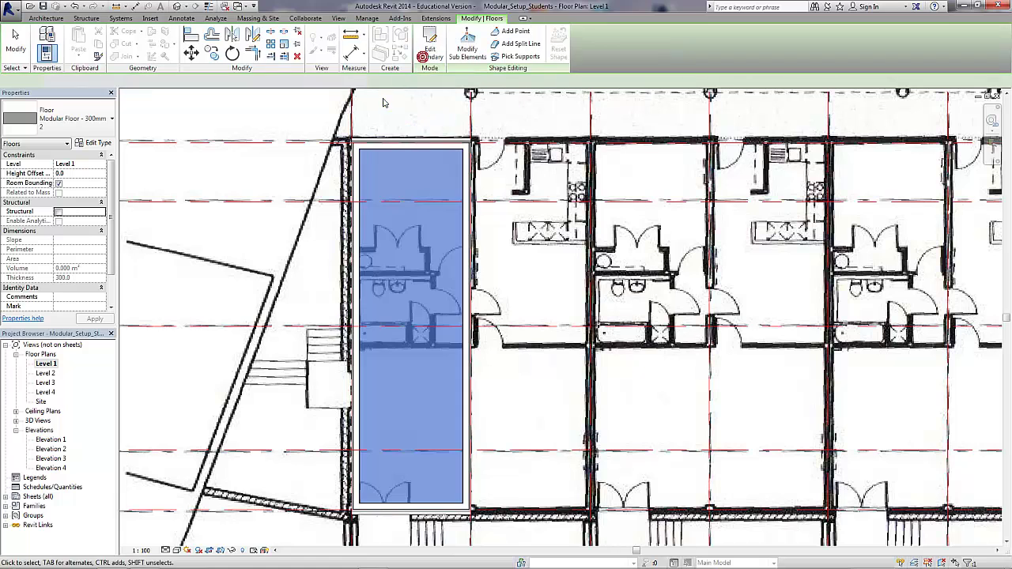
Start a Roof by Footprint on the current level with a 2400 base offset
left_click(518, 198)
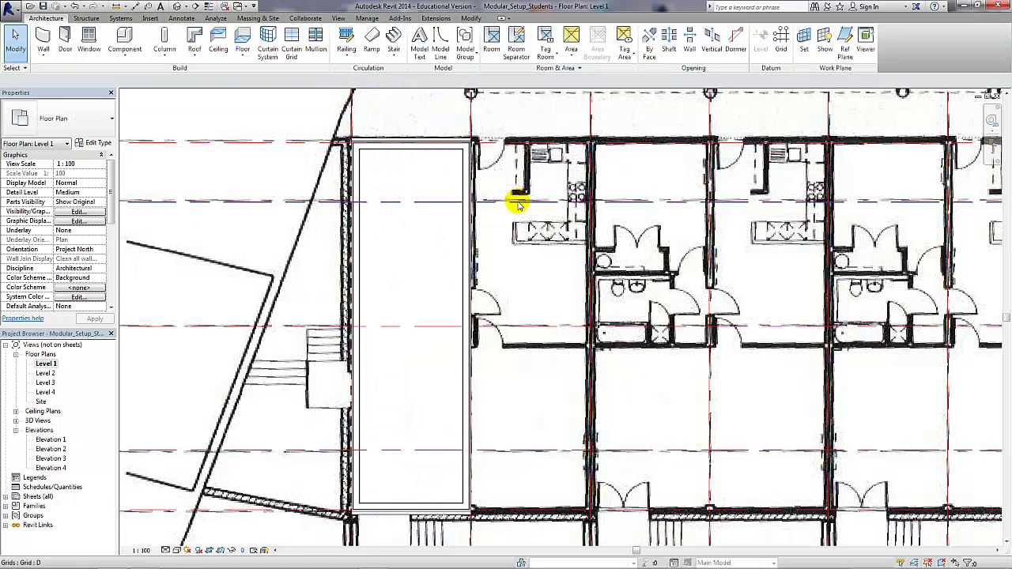
left_click(195, 41)
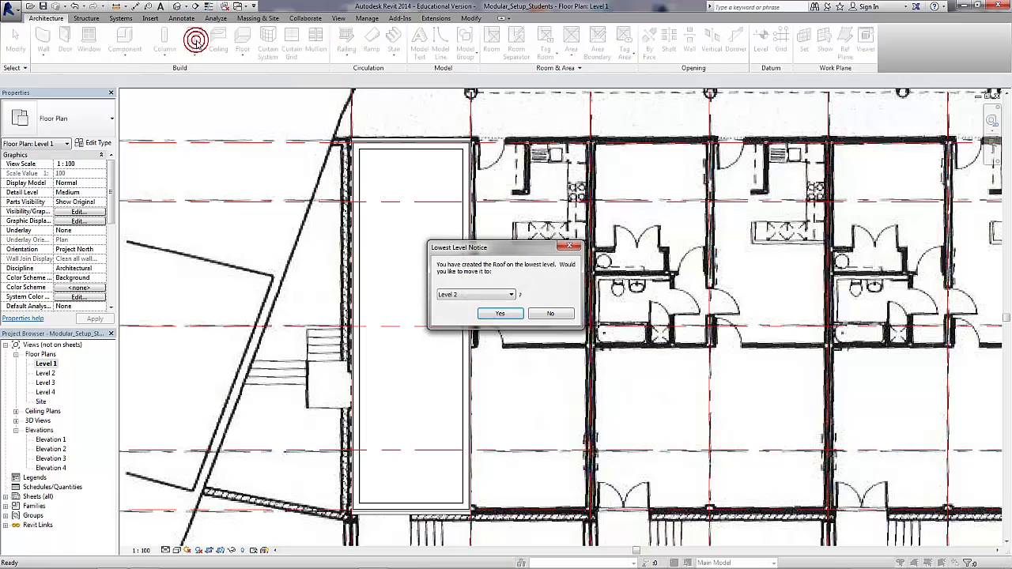
left_click(551, 314)
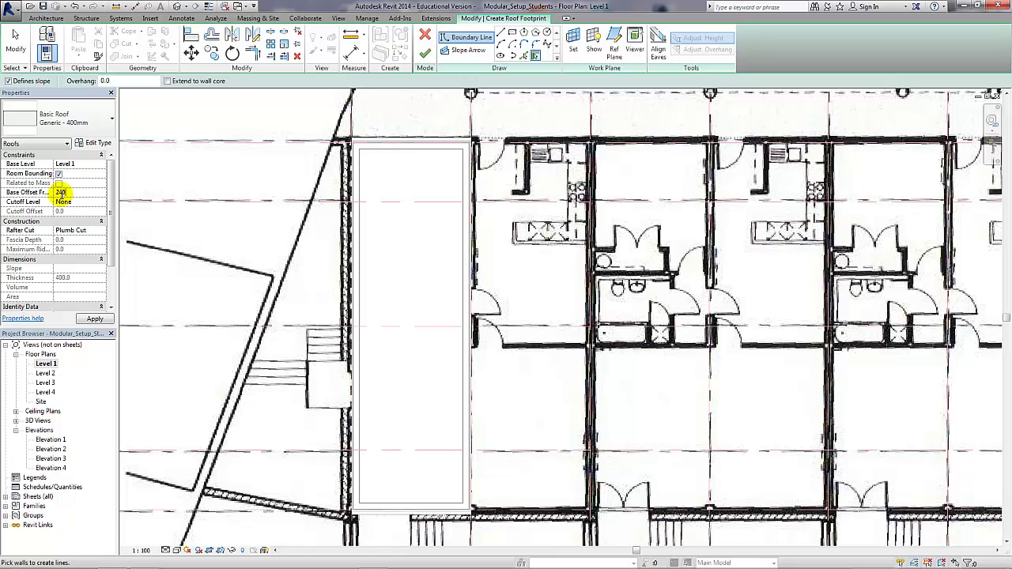
key("Return")
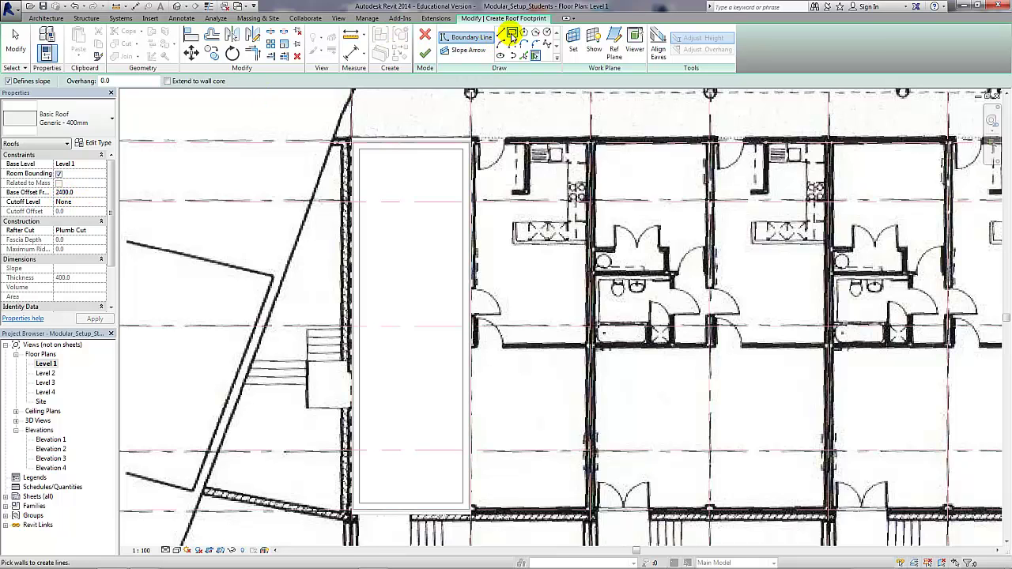
Sketch a rectangular roof footprint outlining the end module's interior
left_click(512, 32)
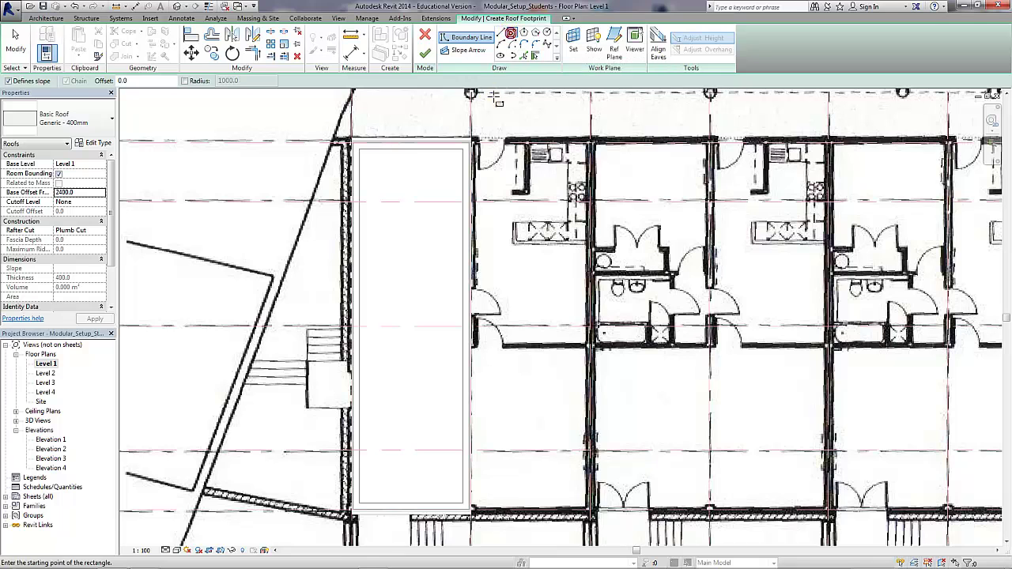
left_click(361, 148)
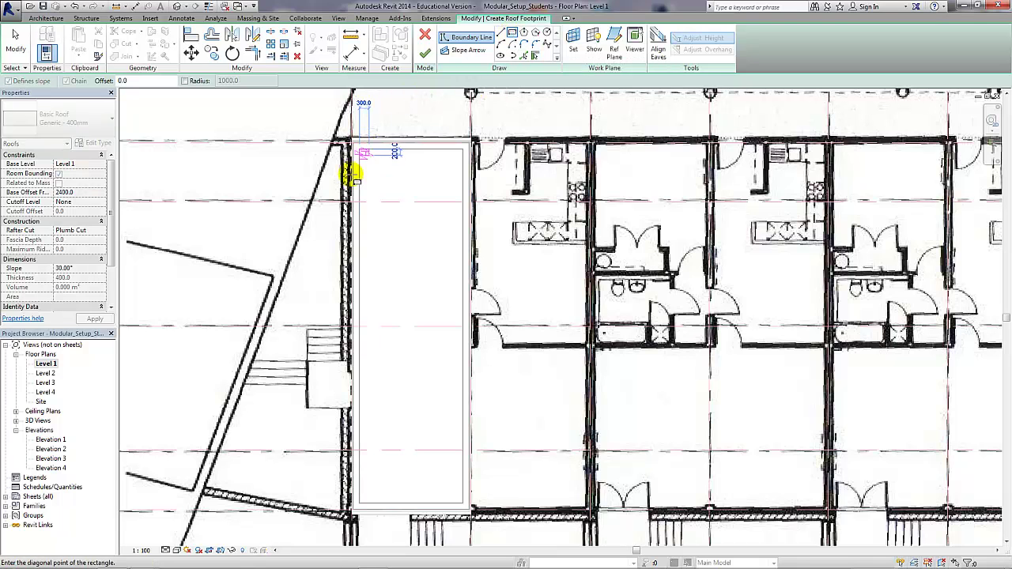
left_click(459, 501)
key("Escape")
key("Escape")
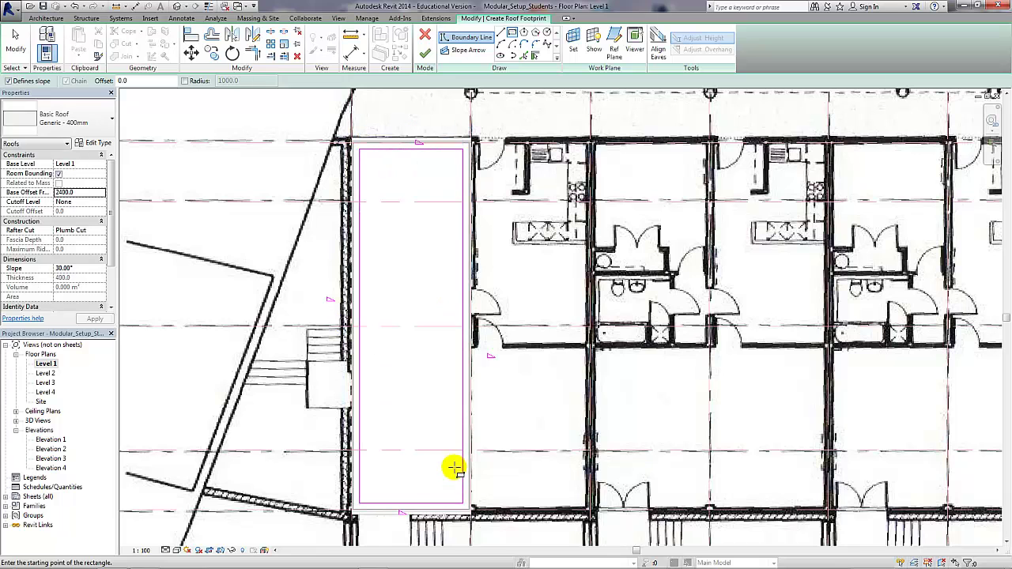
Duplicate the roof type as 'Modular Roof - 300mm' with a 300 layer thickness
left_click(93, 143)
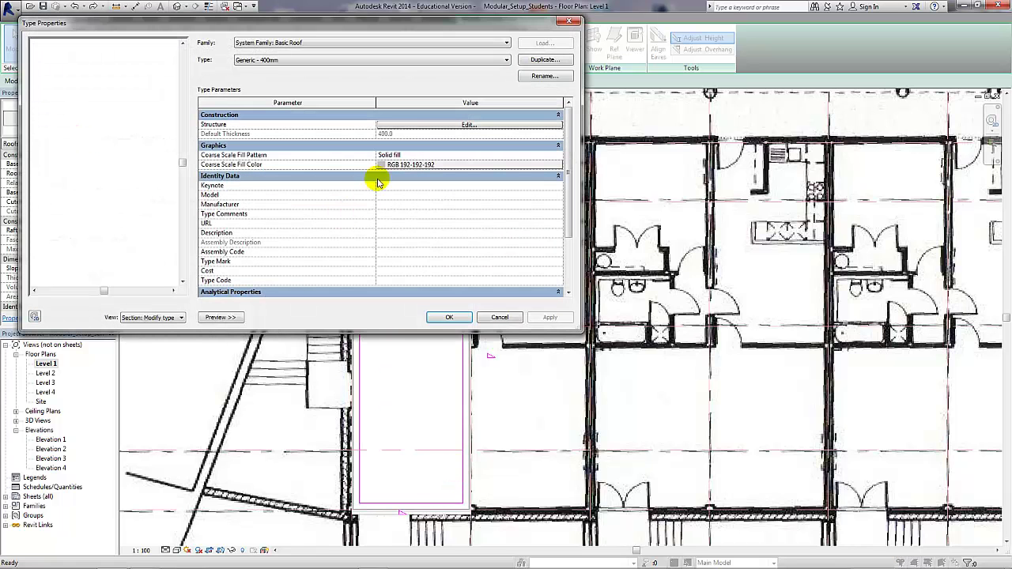
left_click(565, 63)
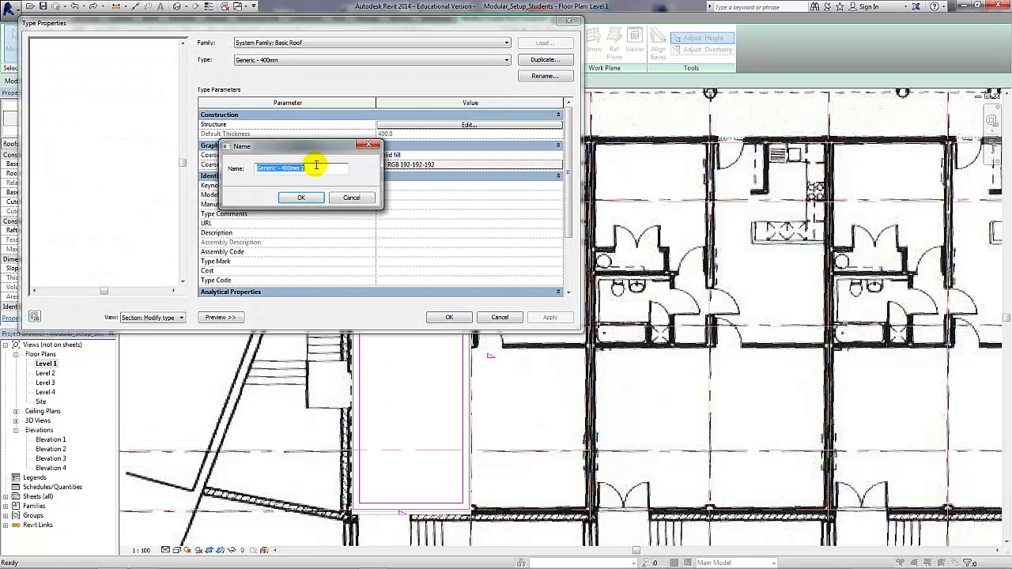
type("Modular Roof - 300mm")
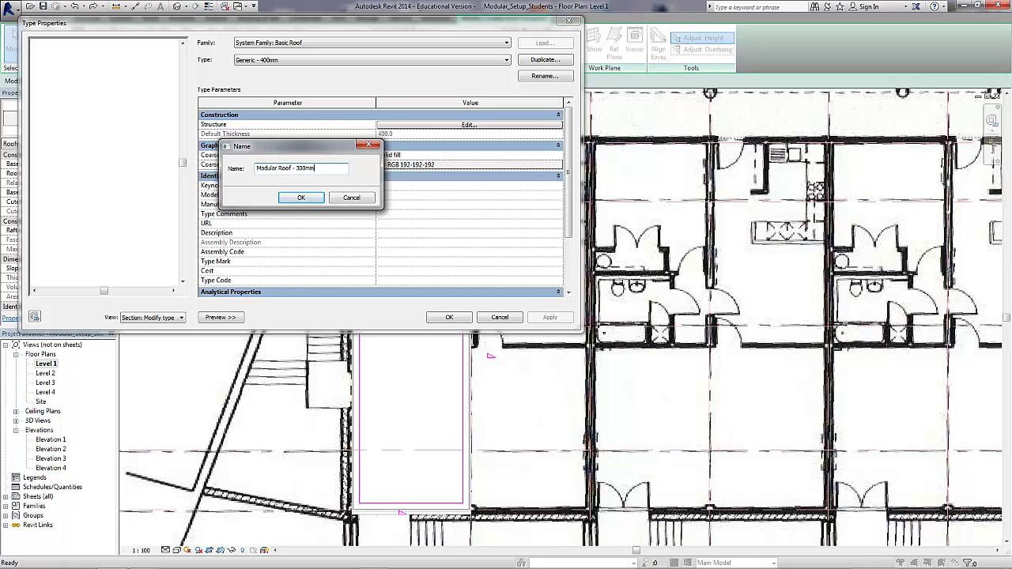
left_click(301, 198)
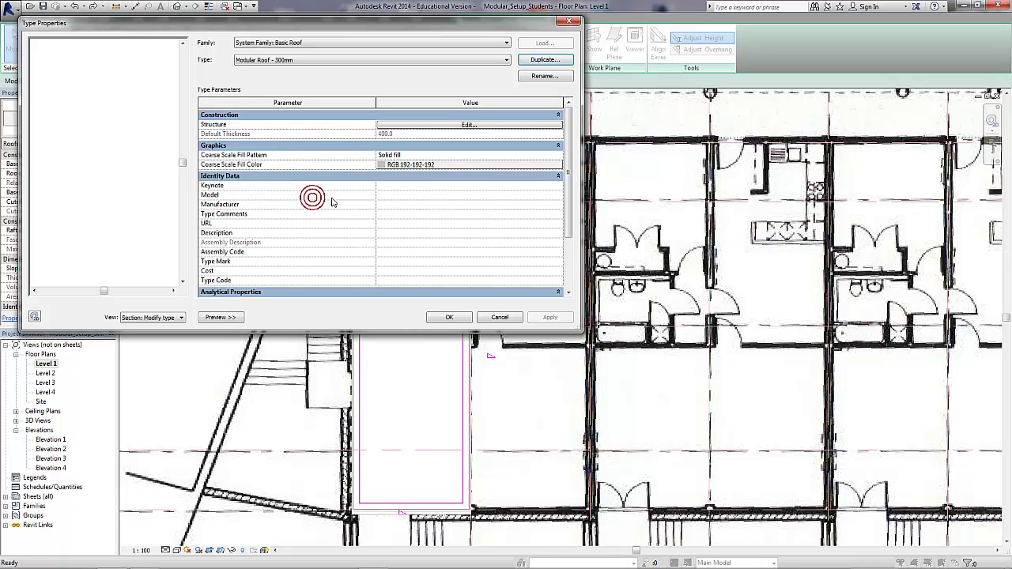
left_click(417, 125)
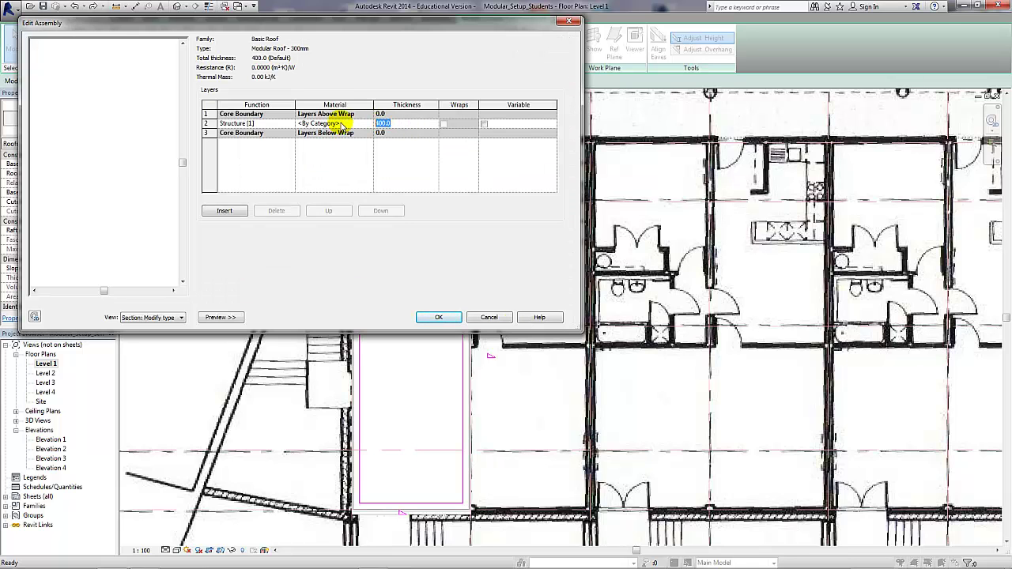
left_click(437, 317)
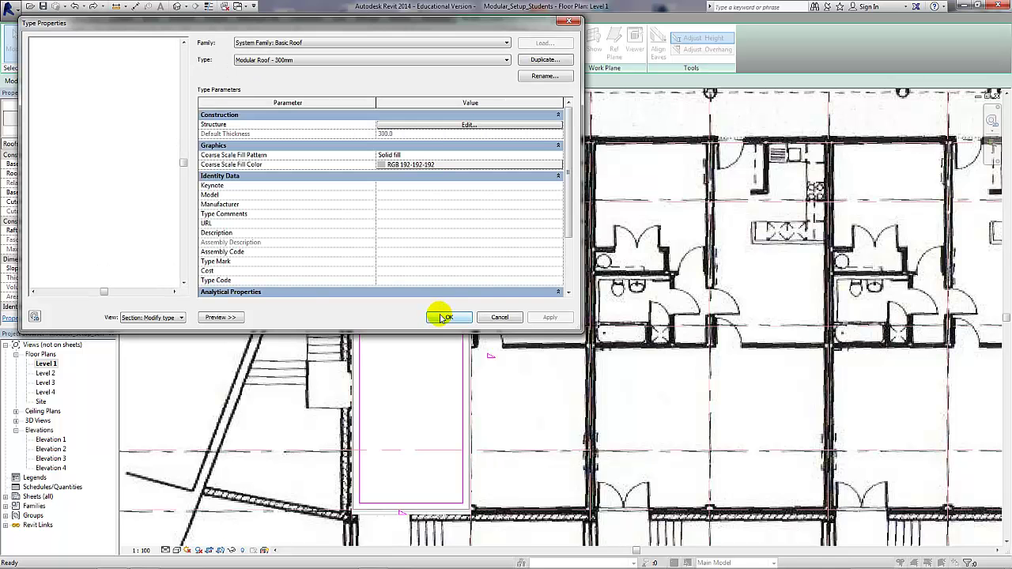
left_click(440, 317)
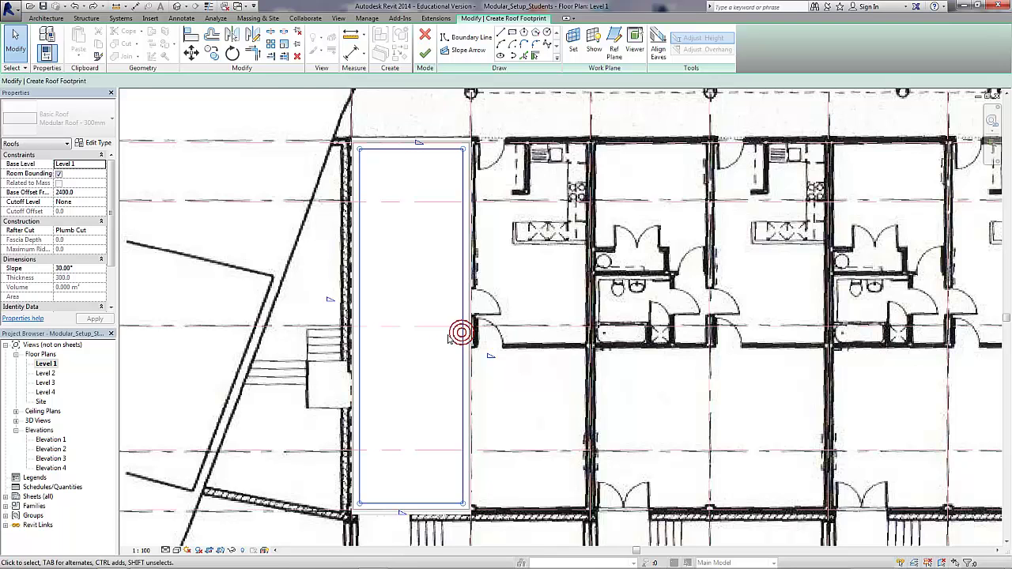
Turn off Defines Slope on the roof boundary, finish the flat roof and view it in 3D
left_click(463, 336)
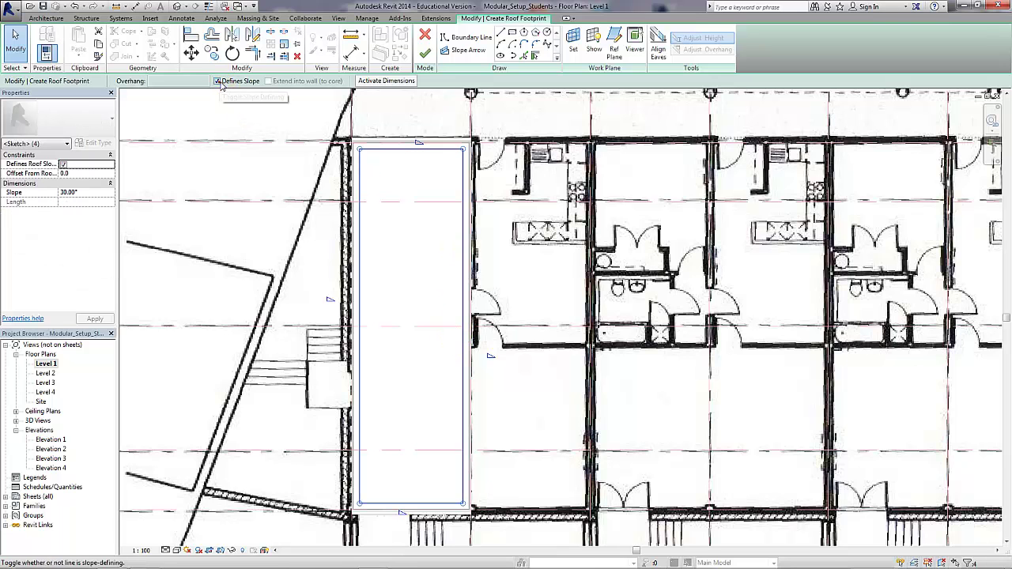
left_click(217, 82)
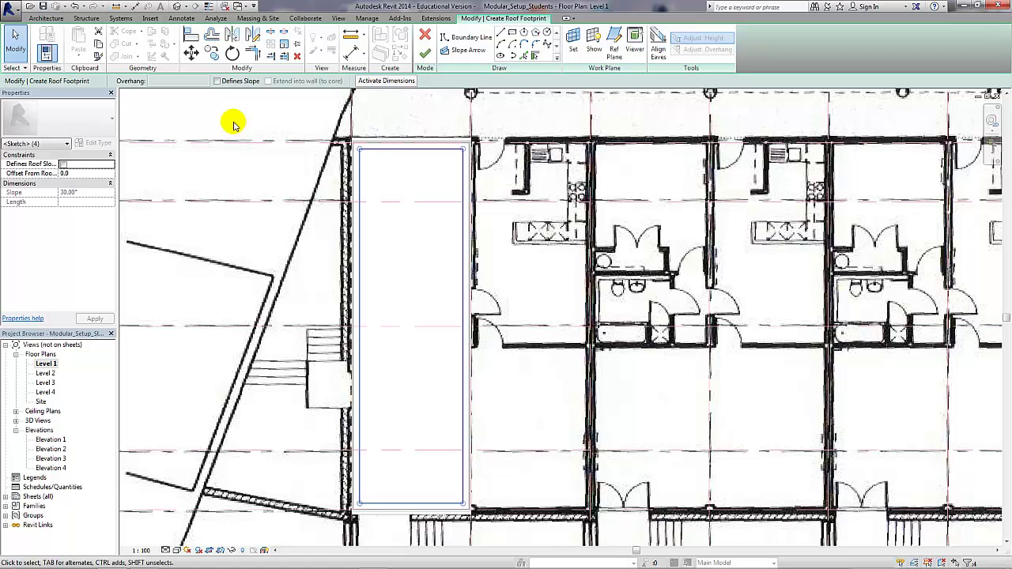
left_click(234, 125)
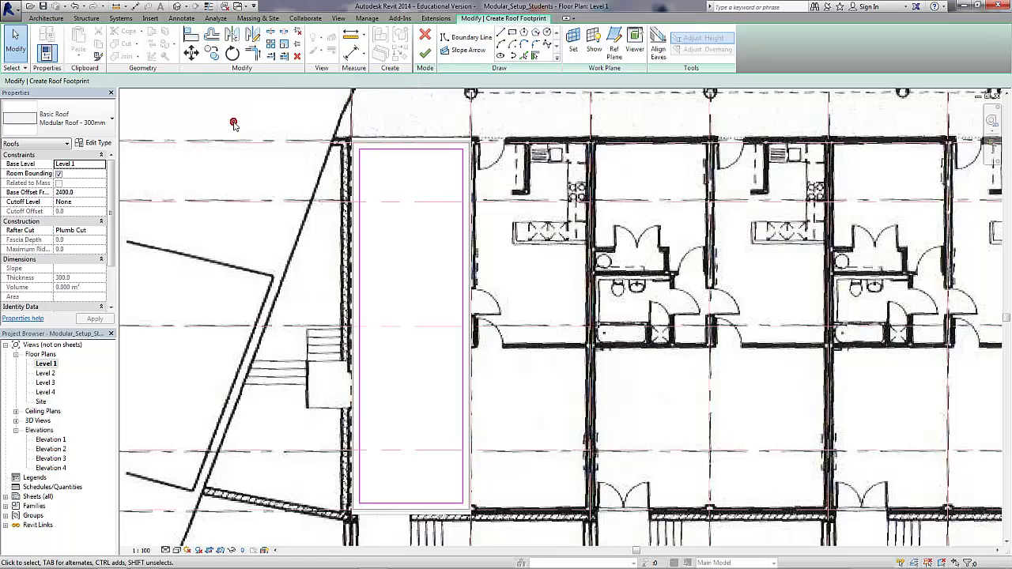
left_click(424, 55)
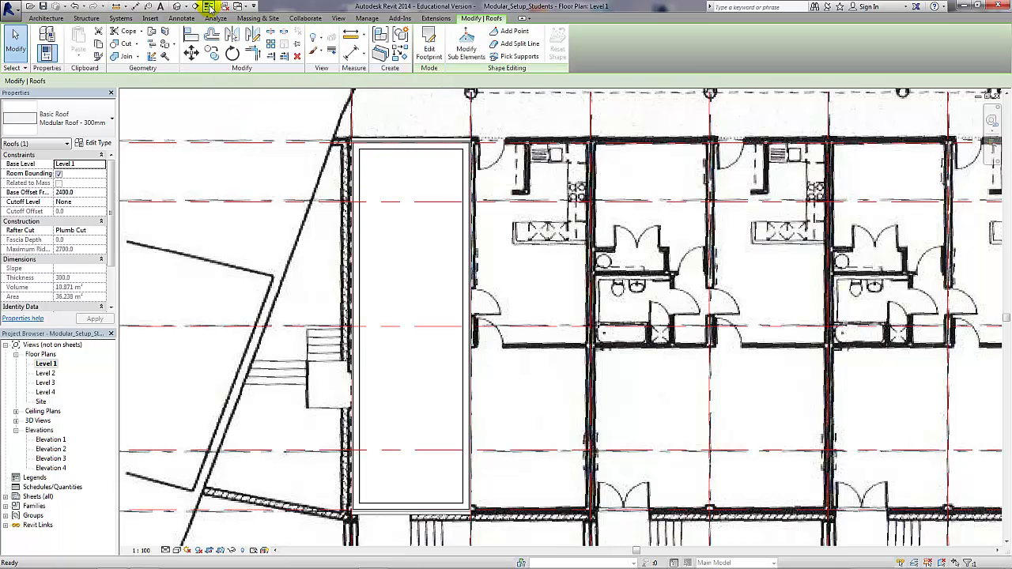
left_click(178, 6)
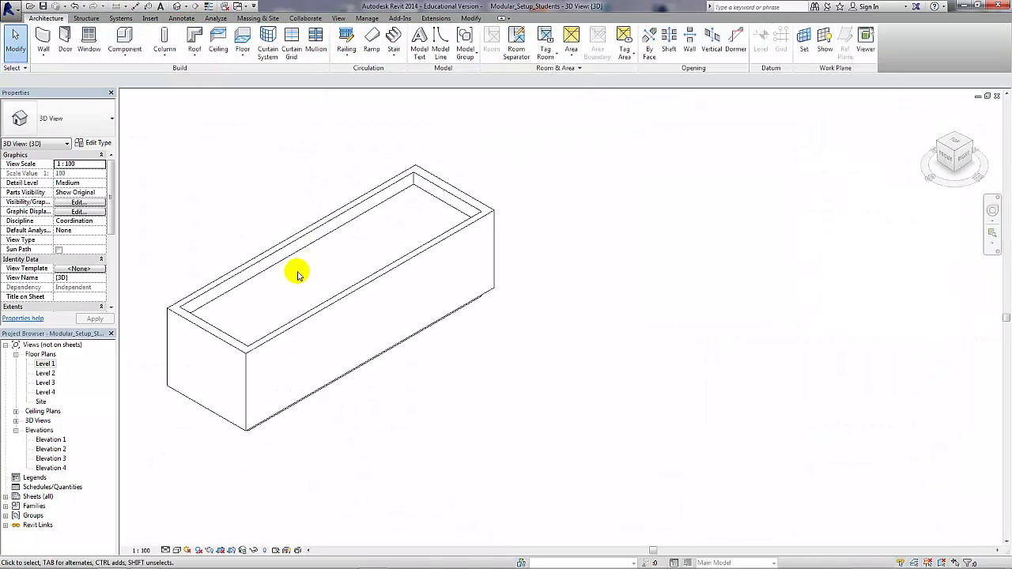
Give the module's four walls a -300 base offset and 3100 unconnected height
middle_click_drag(293, 278, 557, 207, "shift")
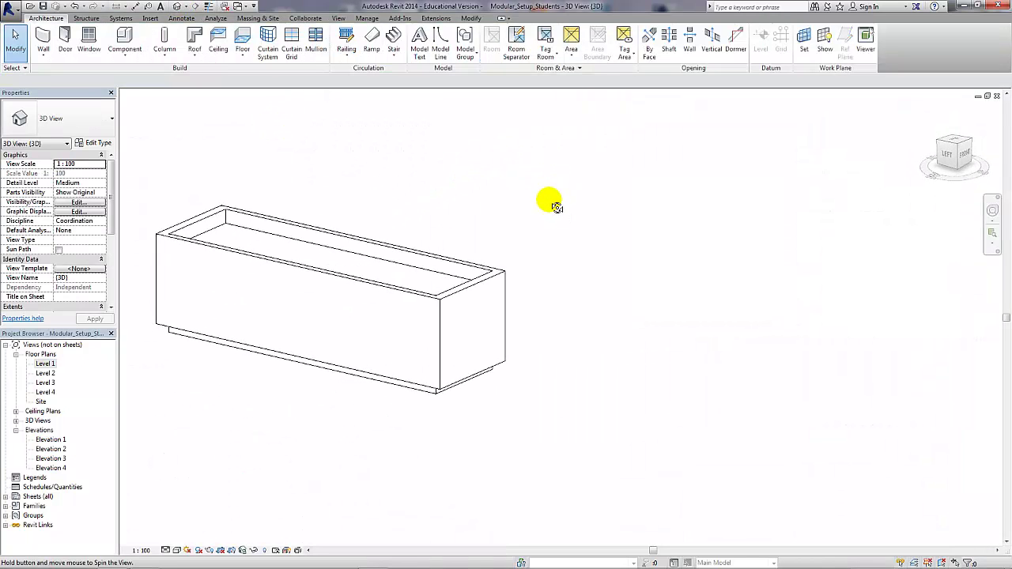
key("Tab")
left_click(506, 283)
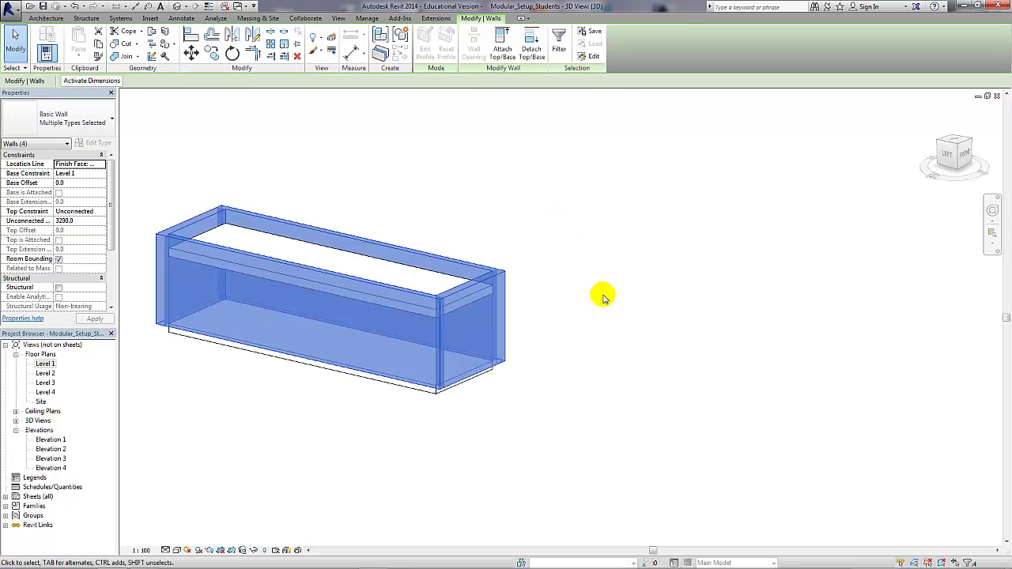
left_click(79, 182)
type("-3")
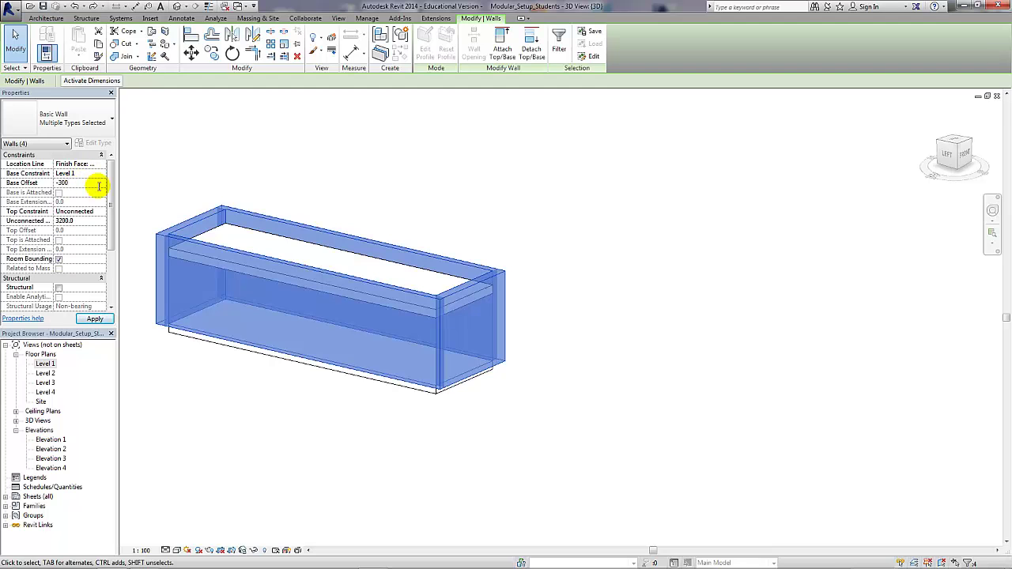
key("Return")
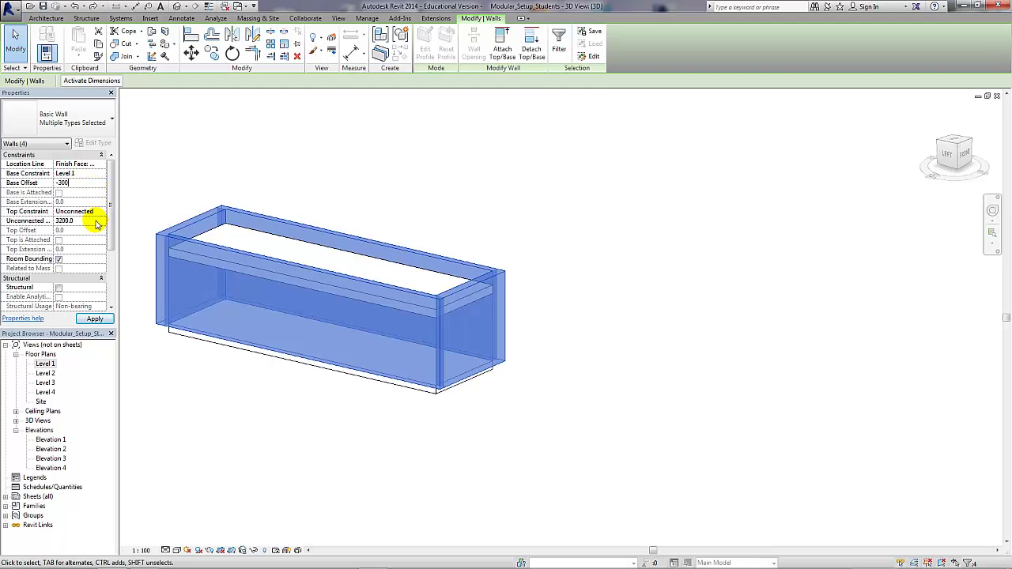
type("3100")
left_click(95, 319)
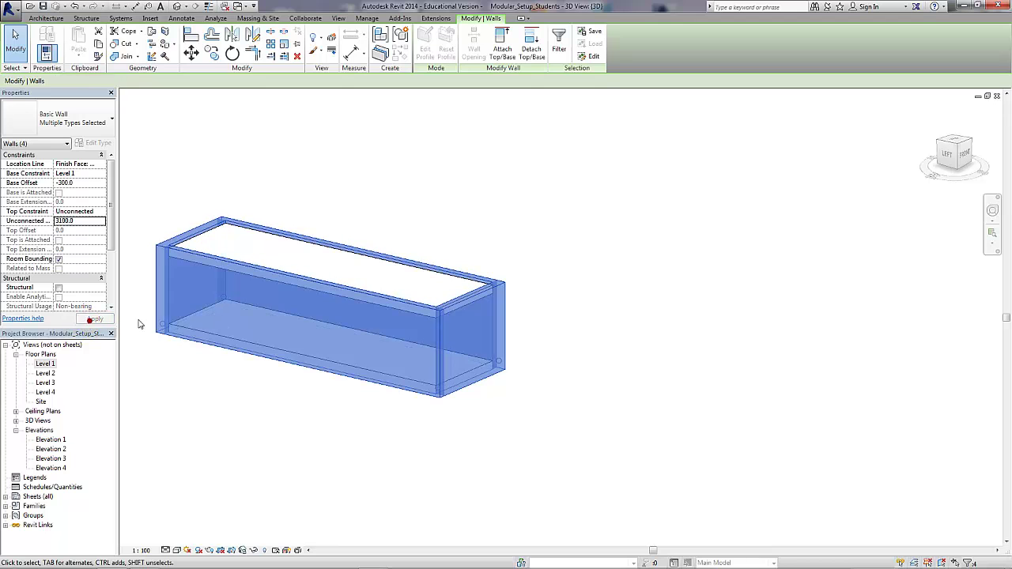
left_click(134, 296)
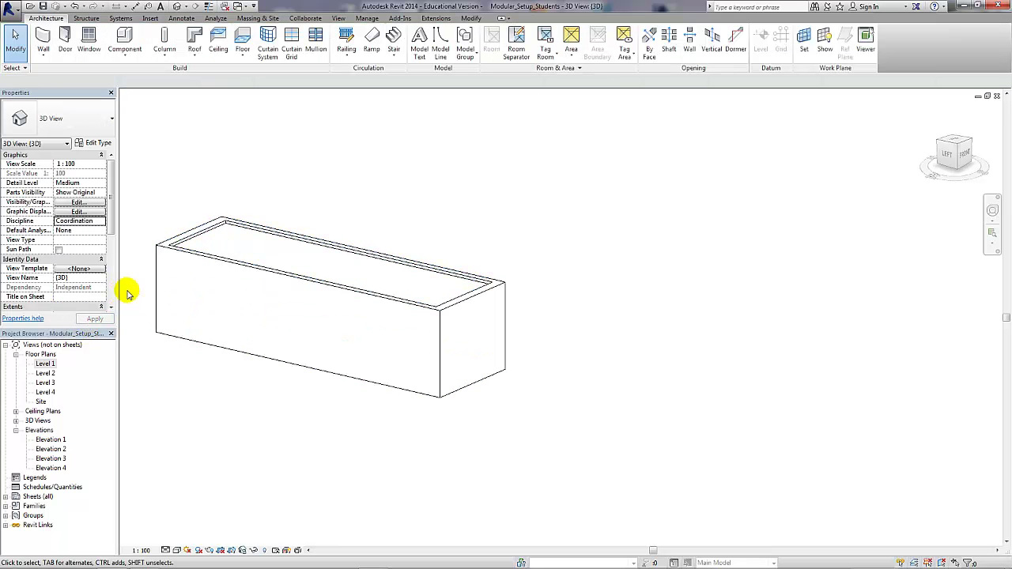
Raise the flat roof's base offset to 2500
middle_click_drag(208, 287, 221, 225, "shift")
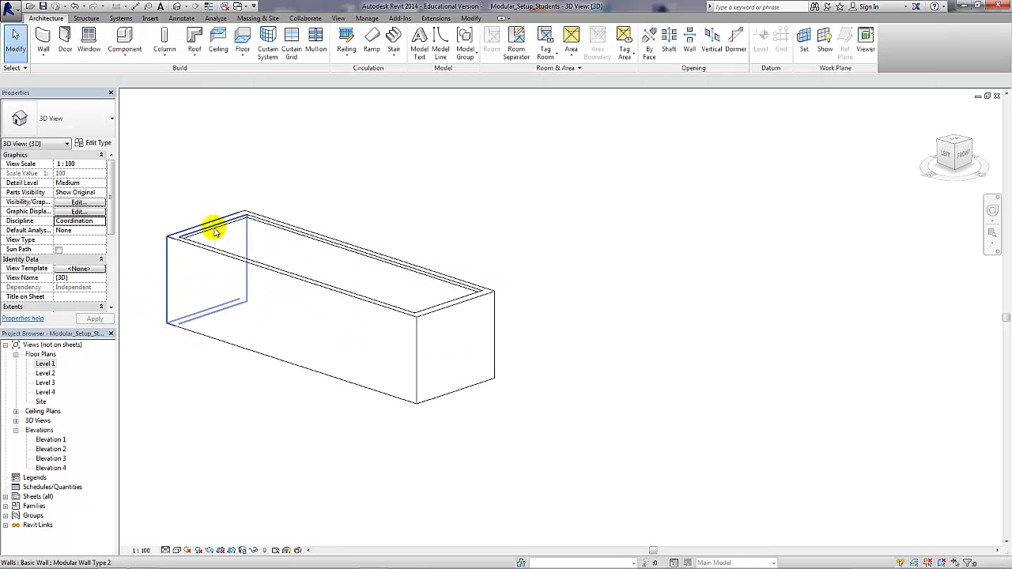
left_click(211, 227)
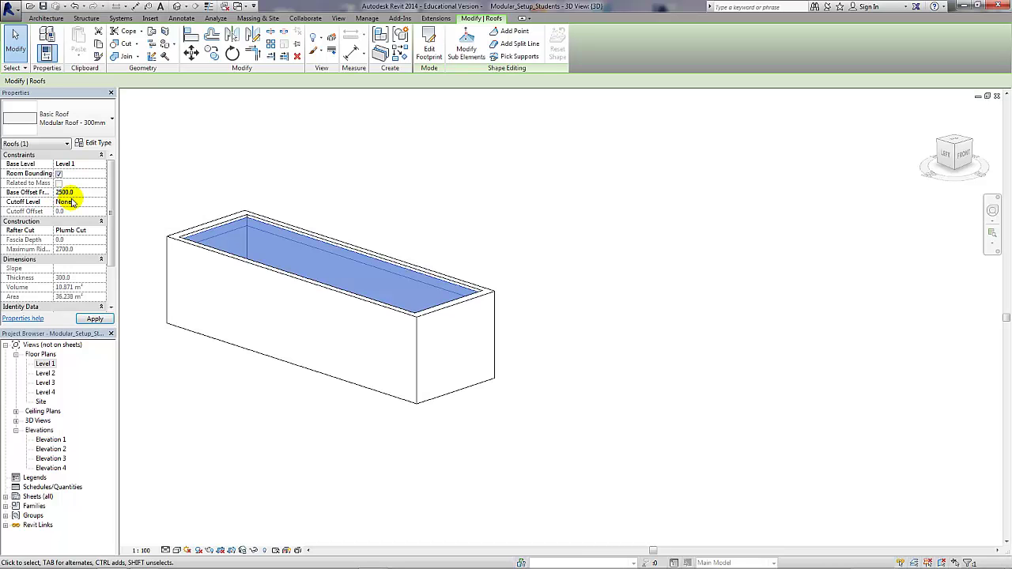
left_click(151, 280)
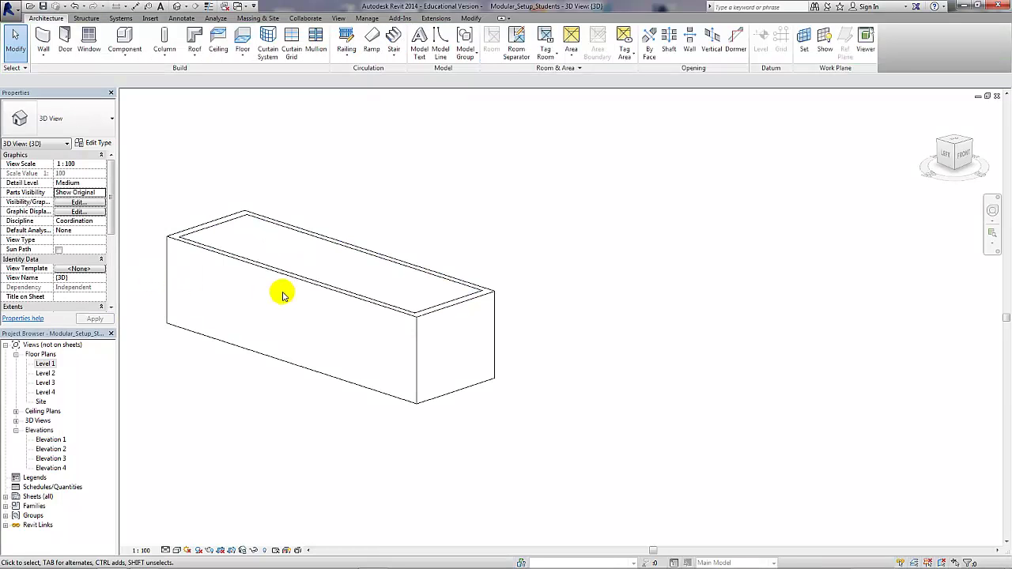
middle_click_drag(337, 335, 414, 339, "shift")
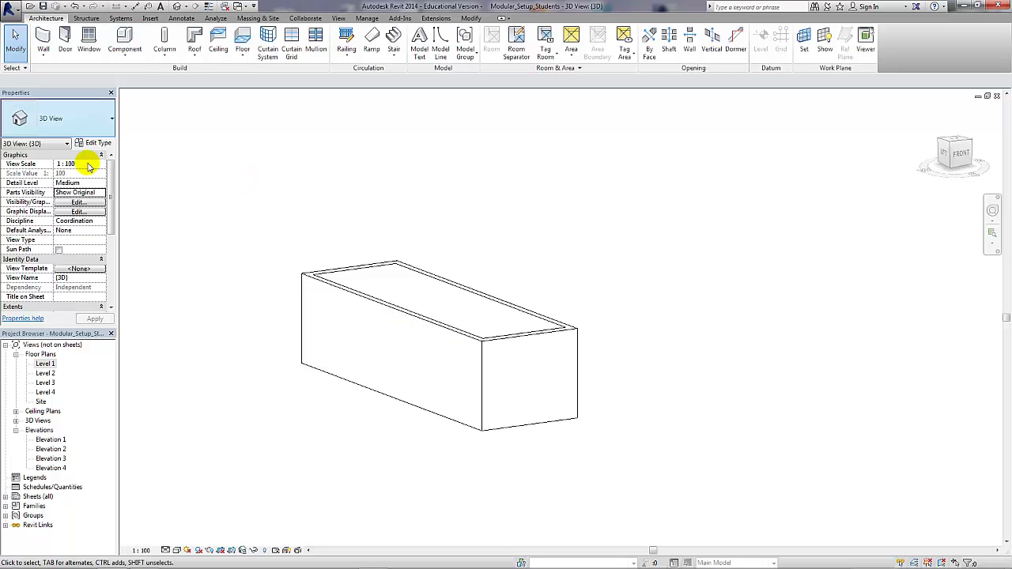
Open the Level 1 floor plan and frame the module
double_click(47, 365)
scroll(369, 332, "up", 3)
middle_click_drag(372, 323, 385, 309)
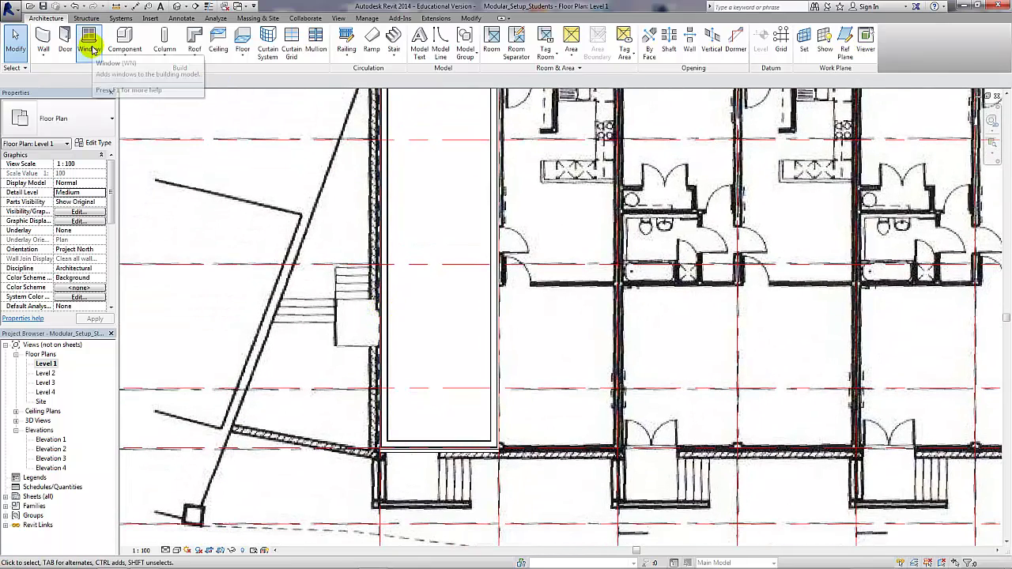
Duplicate the Exterior - Storefront curtain wall type as 'Modular Glazing'
left_click(44, 44)
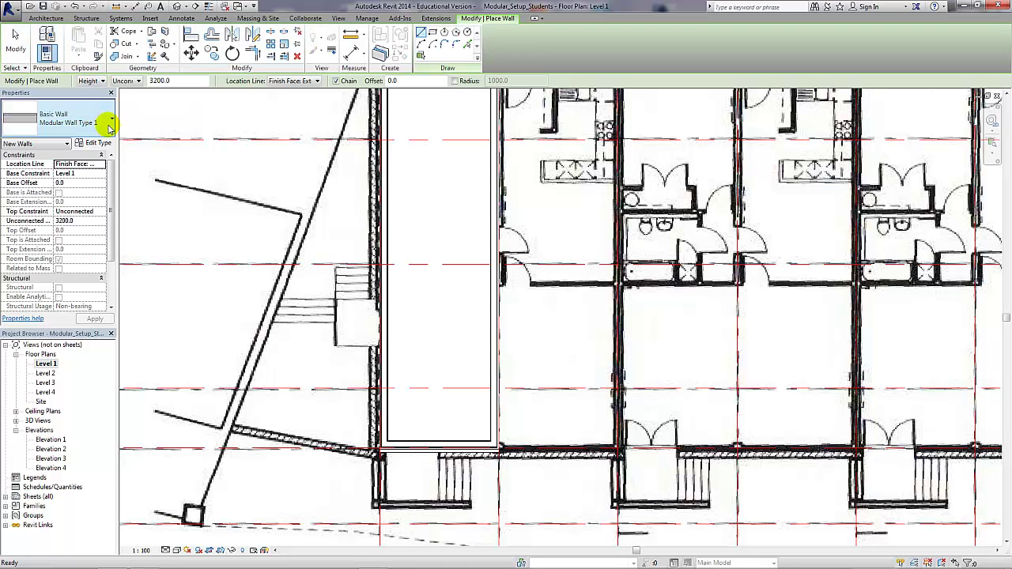
left_click(110, 127)
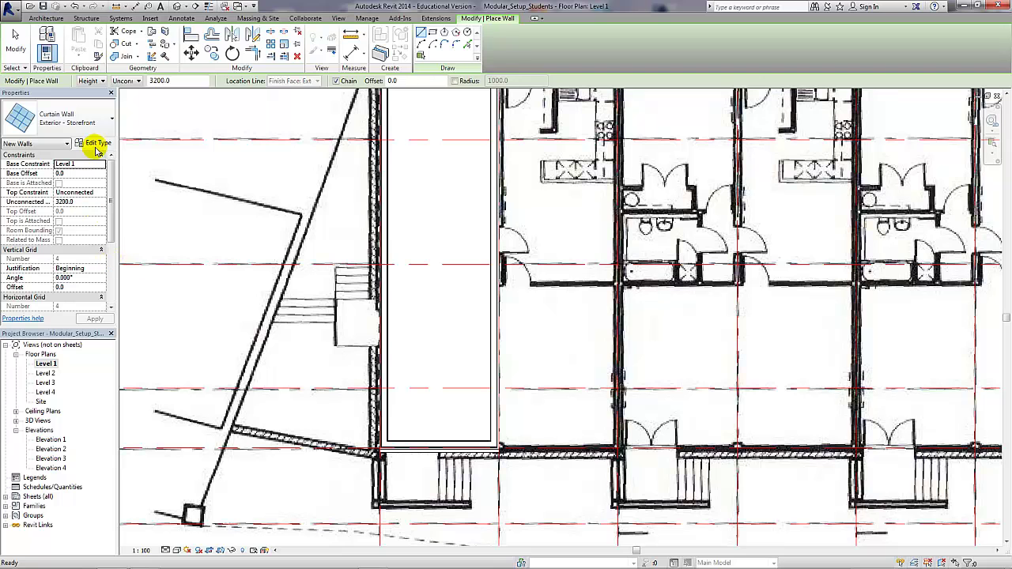
left_click(94, 143)
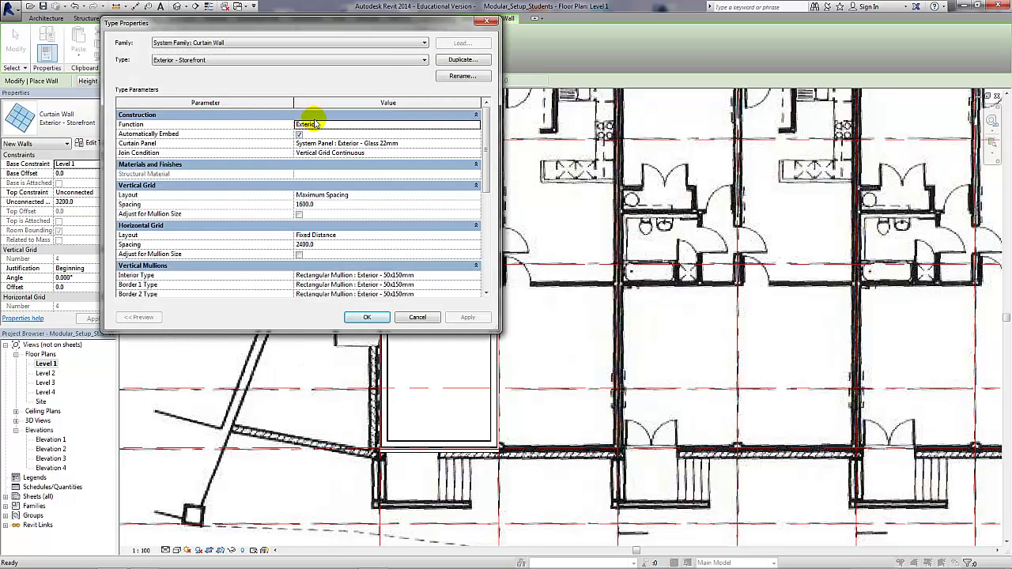
left_click(463, 60)
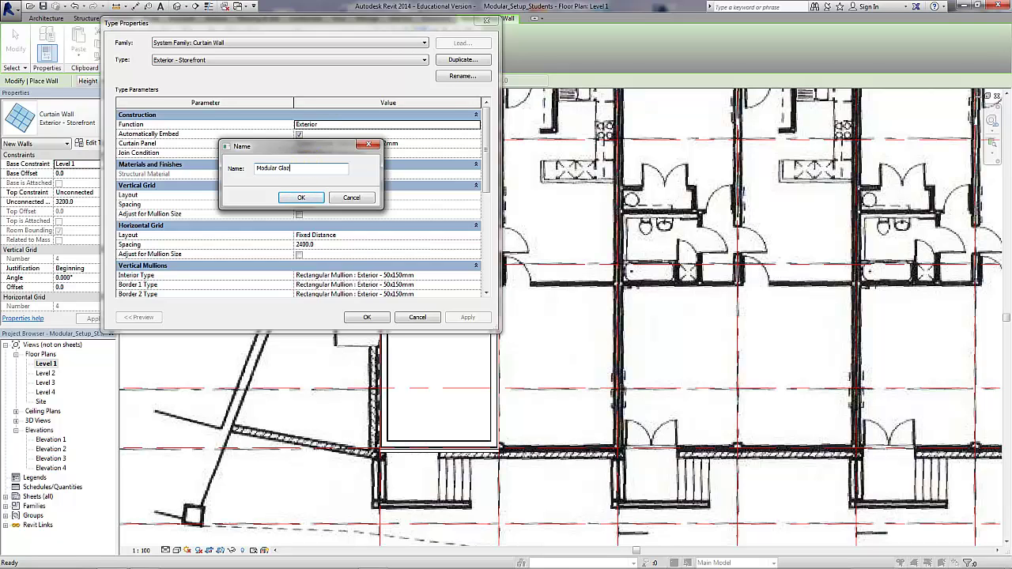
left_click(299, 197)
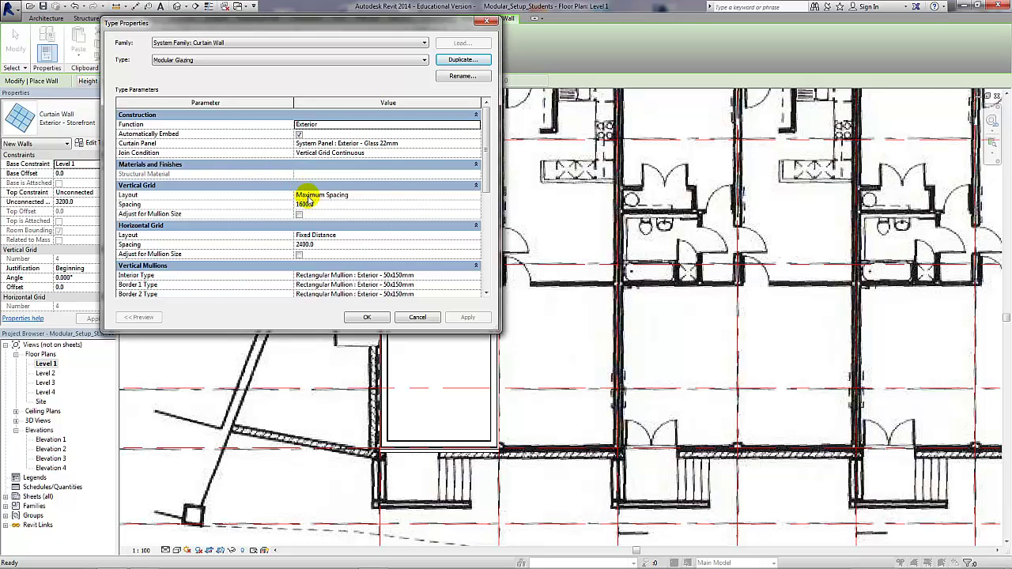
left_click(374, 320)
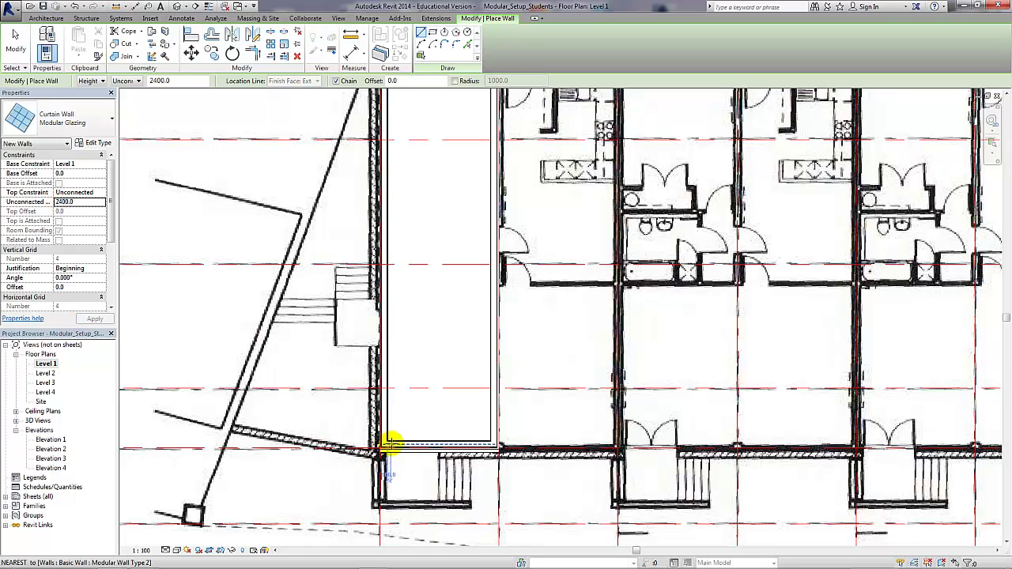
Draw the Modular Glazing curtain wall across the module's front, corner to corner, flipped outward
scroll(388, 442, "up", 5)
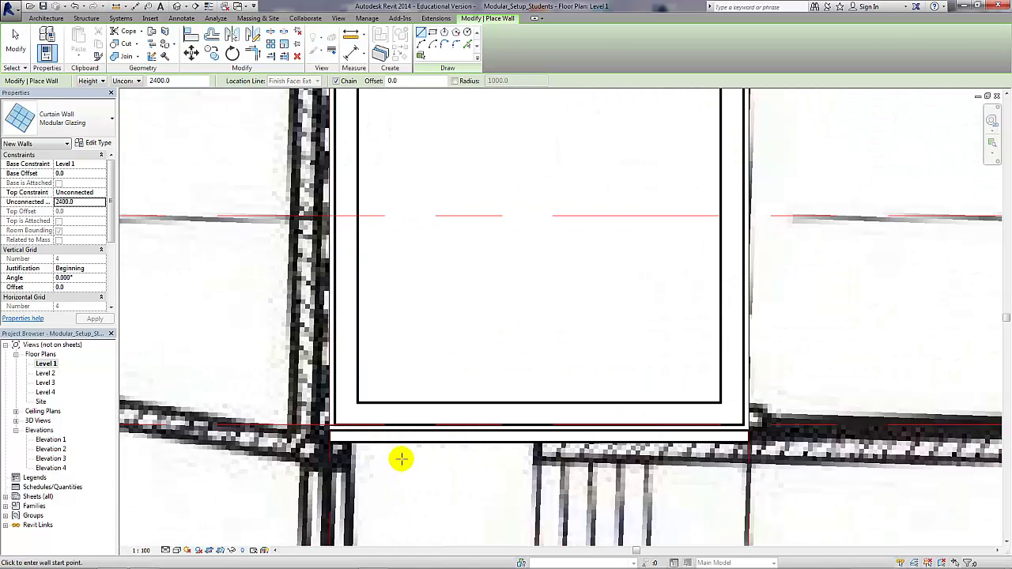
left_click(362, 423)
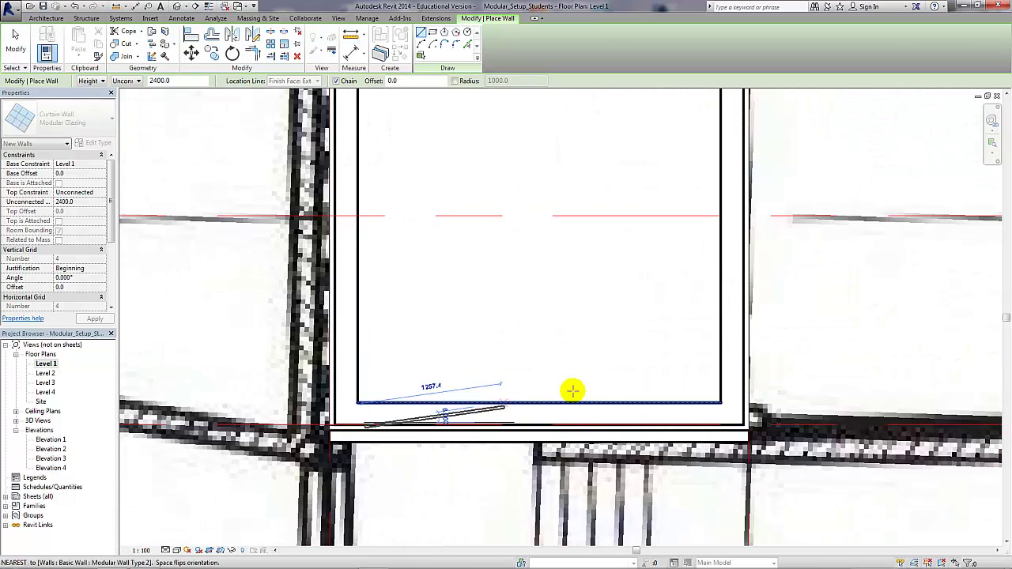
left_click(714, 424)
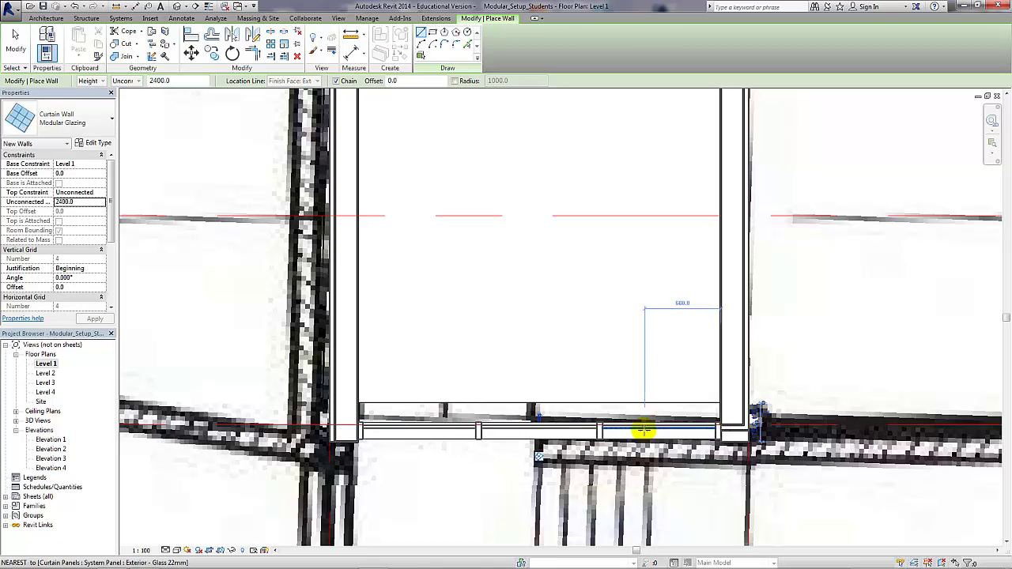
left_click(539, 414)
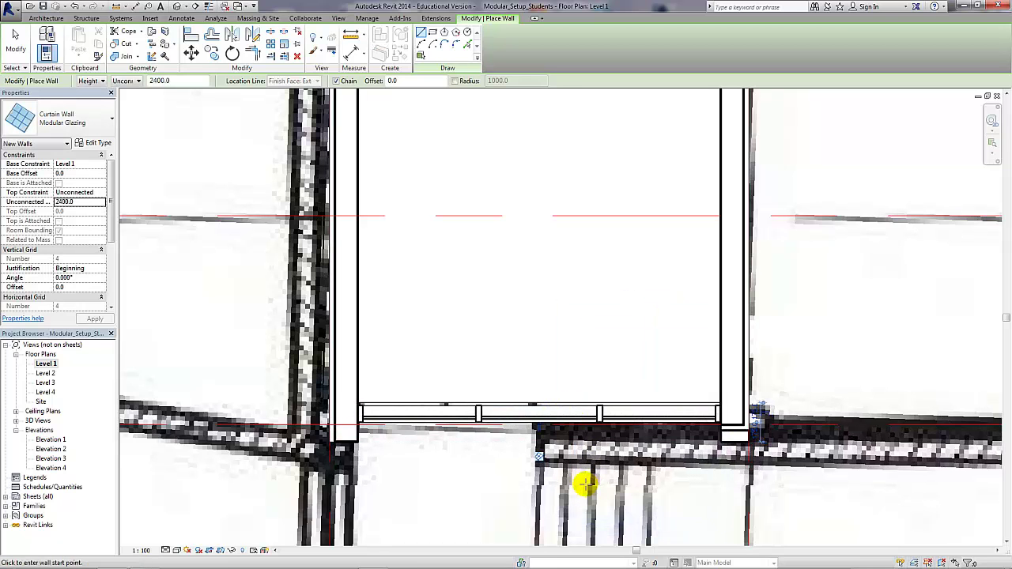
scroll(546, 417, "down", 2)
scroll(523, 357, "down", 1)
scroll(522, 355, "up", 1)
scroll(520, 343, "down", 2)
scroll(512, 406, "down", 2)
middle_click_drag(515, 368, 490, 406)
scroll(229, 475, "down", 3)
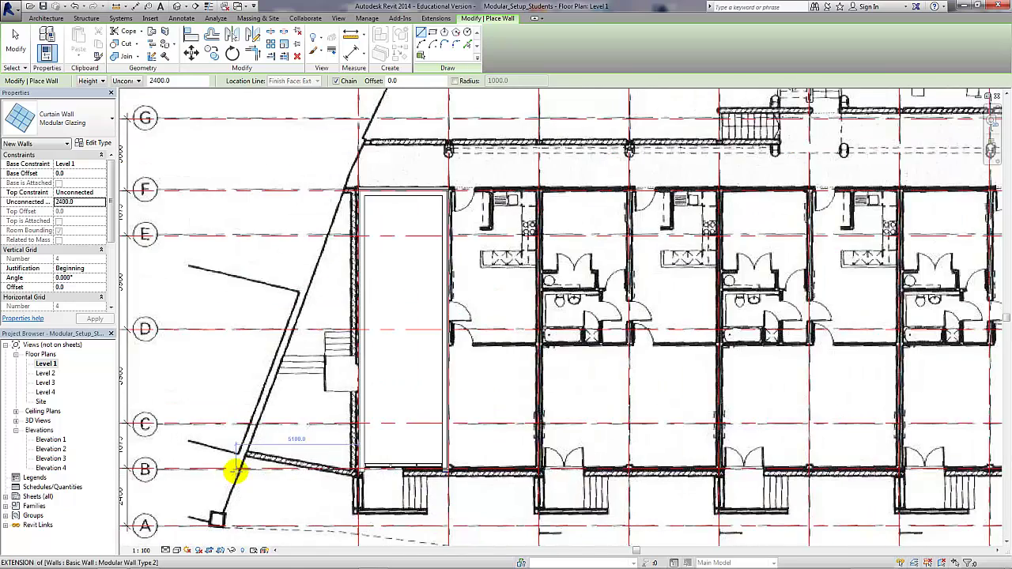
scroll(242, 440, "up", 2)
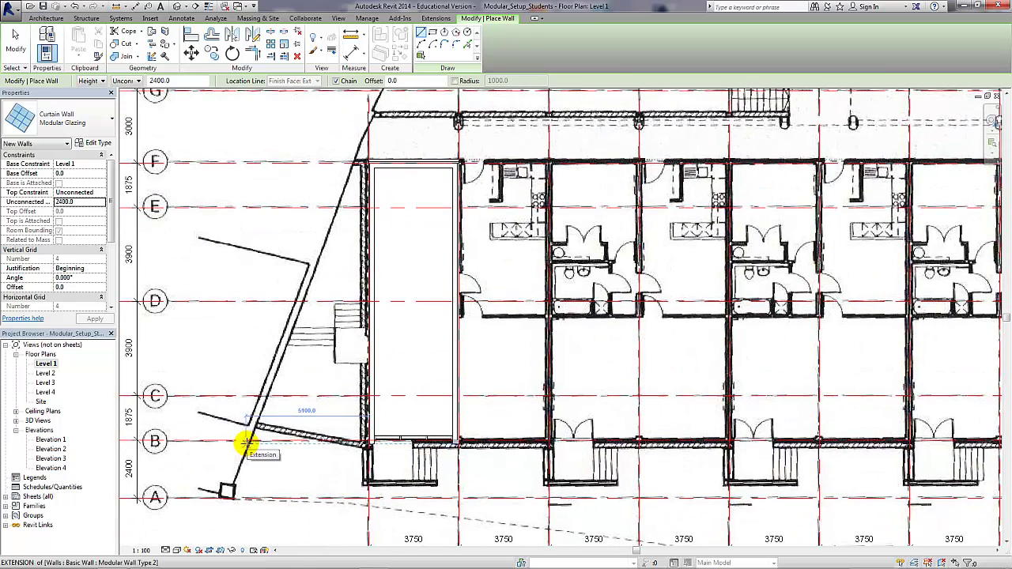
Check the glazed end in the default 3D view and exit the Wall command
left_click(196, 7)
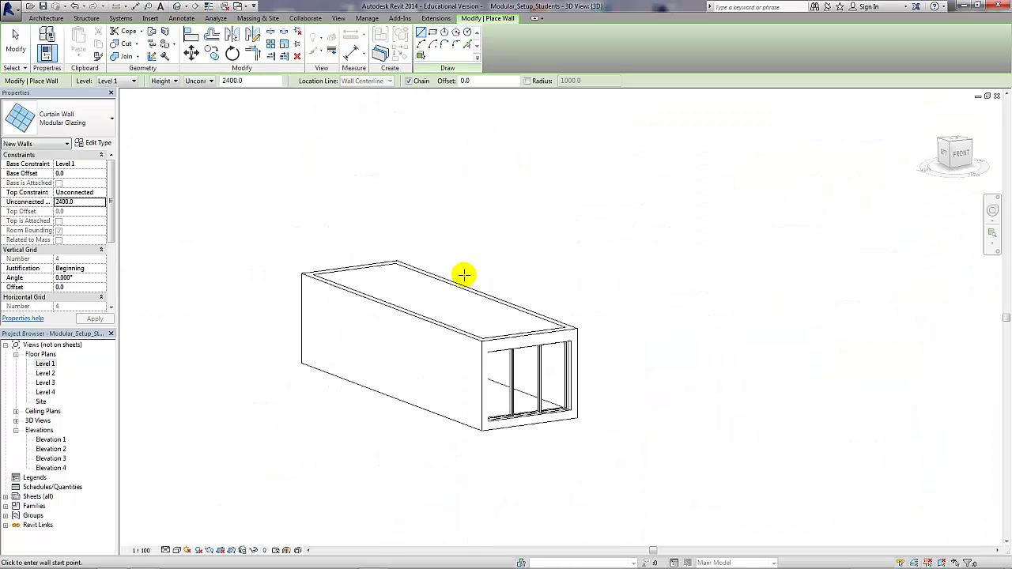
middle_click_drag(470, 283, 337, 269, "shift")
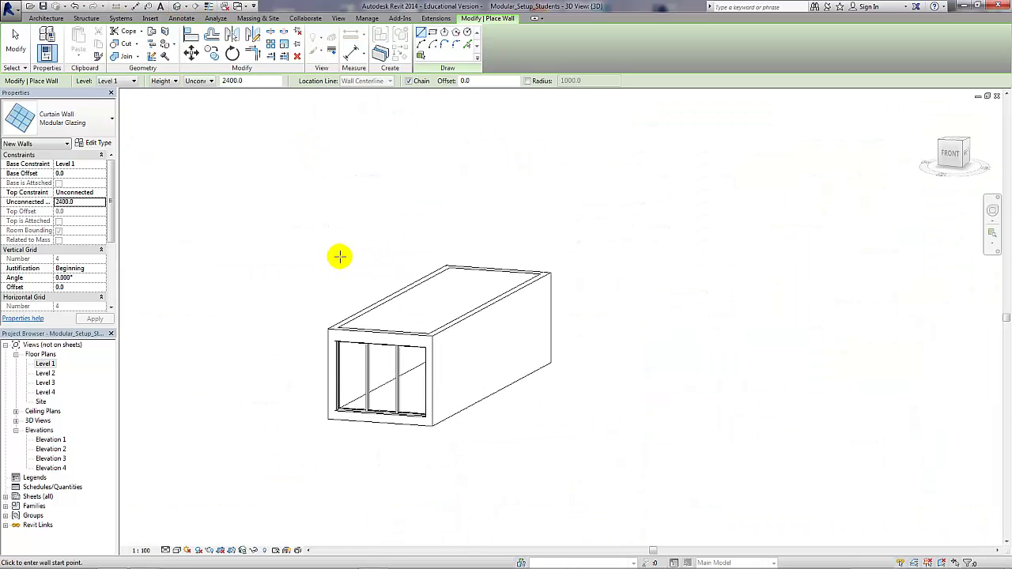
key("Escape")
key("Escape")
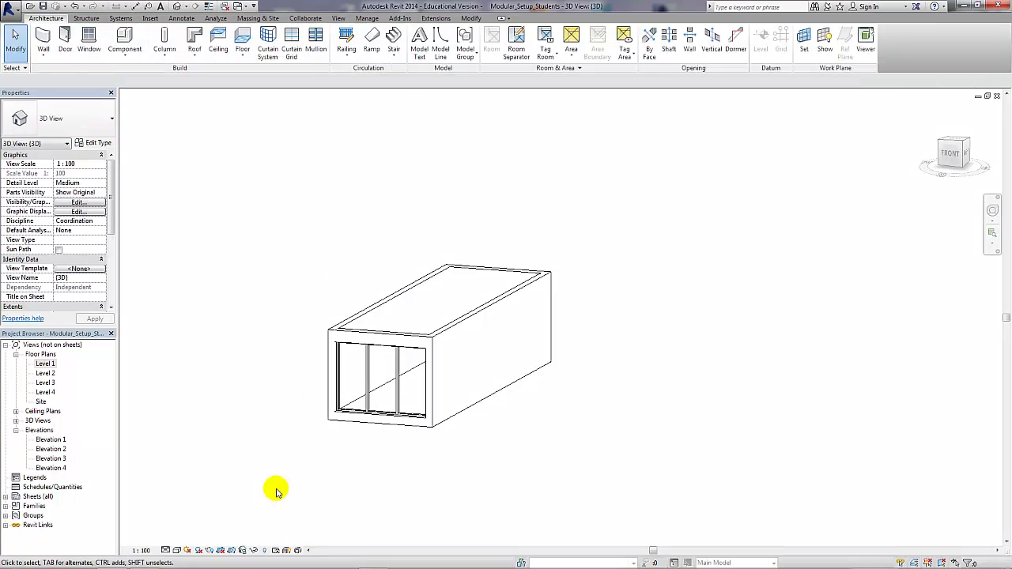
Group the seven module elements as 'Module Type A'
left_click_drag(284, 492, 607, 234)
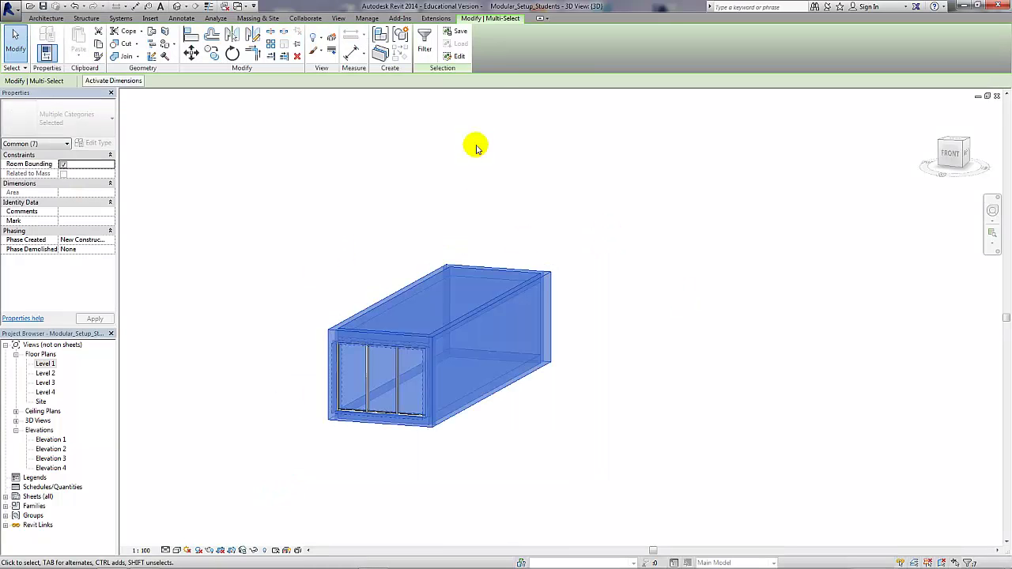
left_click(401, 34)
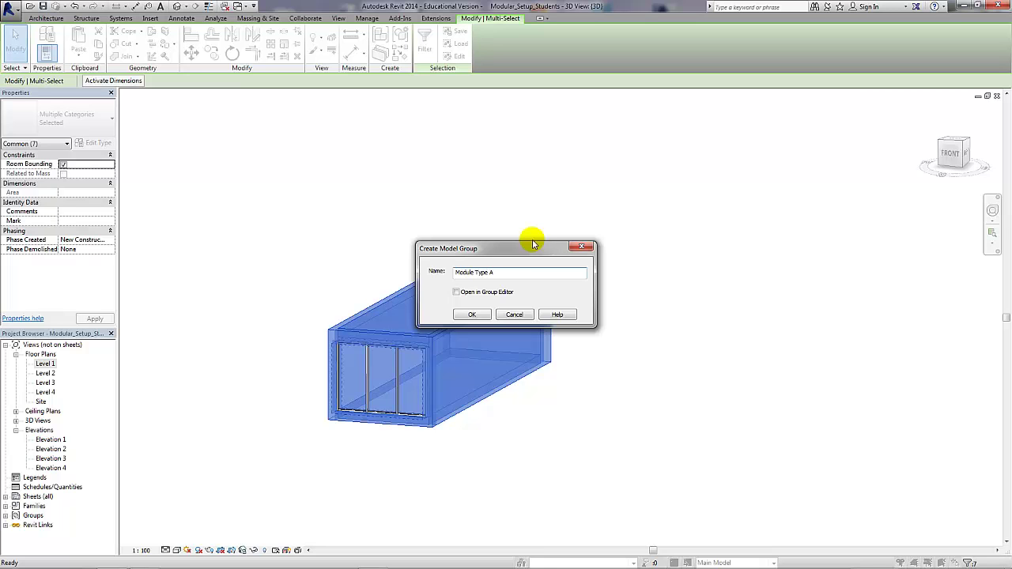
left_click(485, 316)
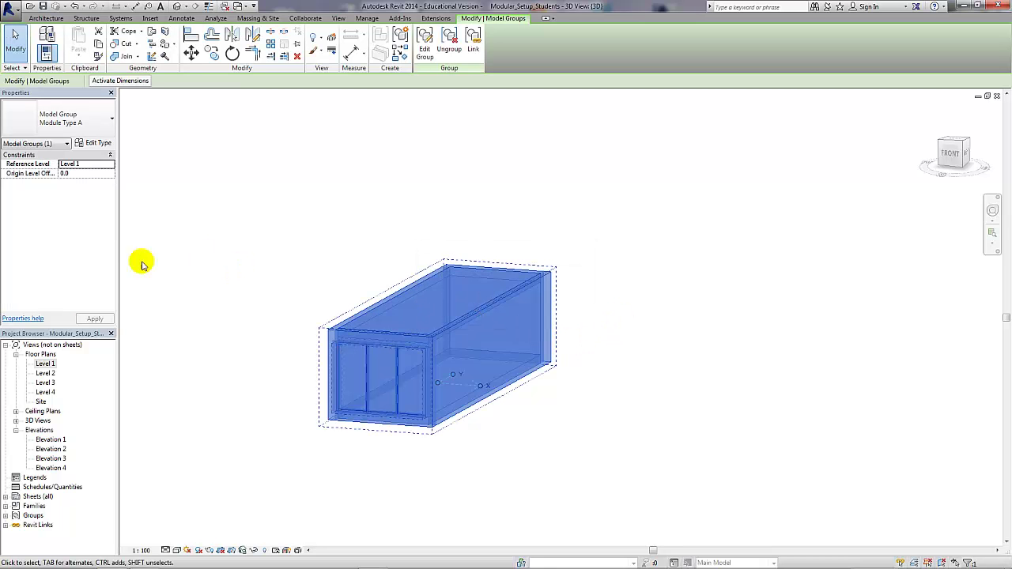
On the Level 1 plan, move the group origin to the module's top-left corner
double_click(45, 365)
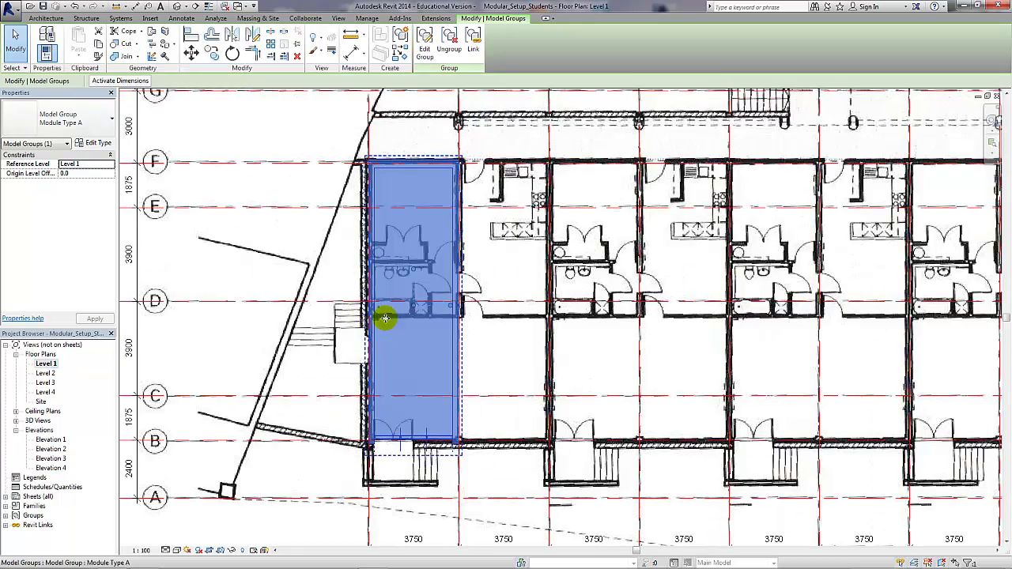
left_click_drag(412, 309, 365, 219)
left_click_drag(369, 162, 368, 161)
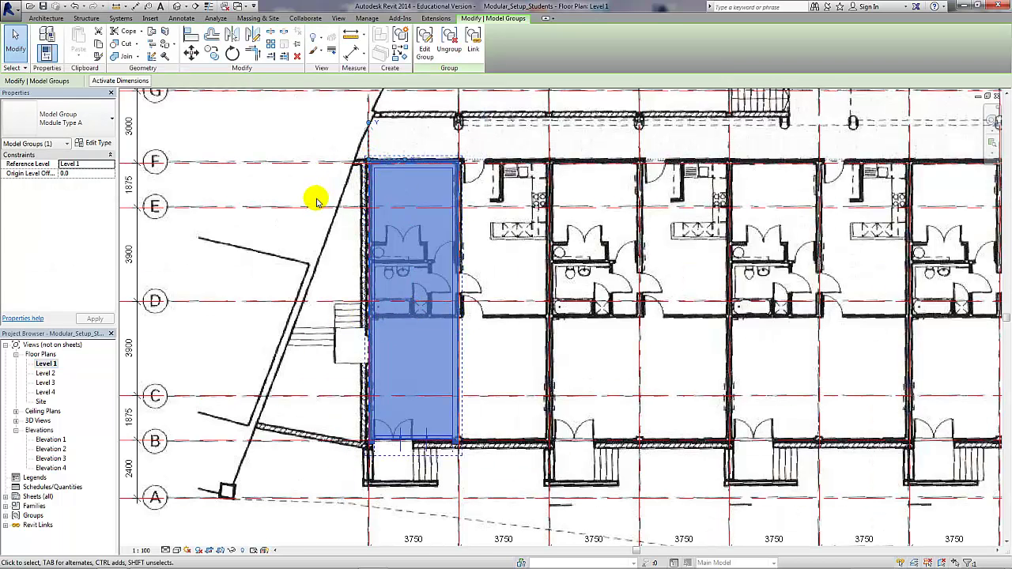
scroll(327, 207, "up", 10)
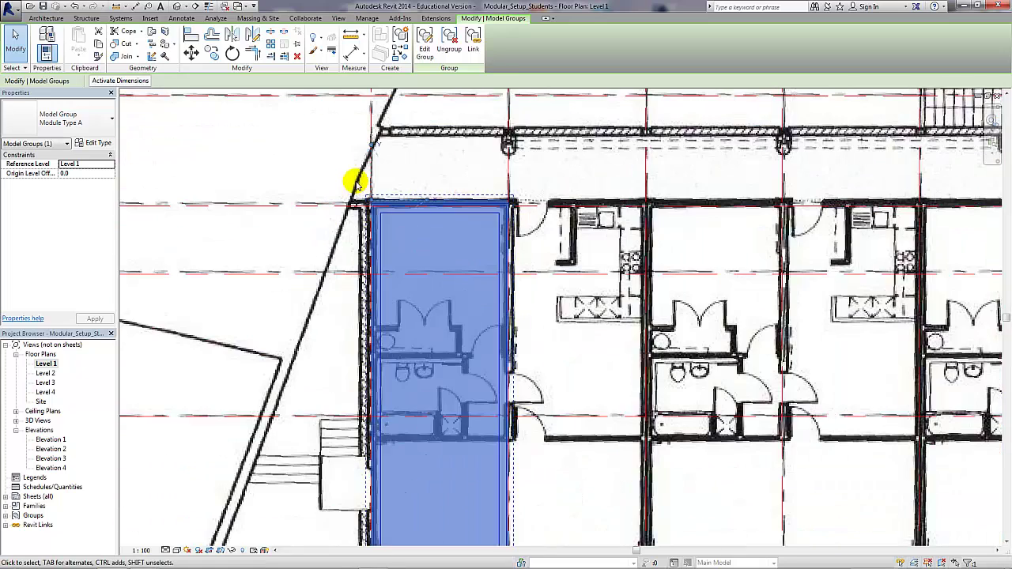
scroll(388, 221, "down", 1)
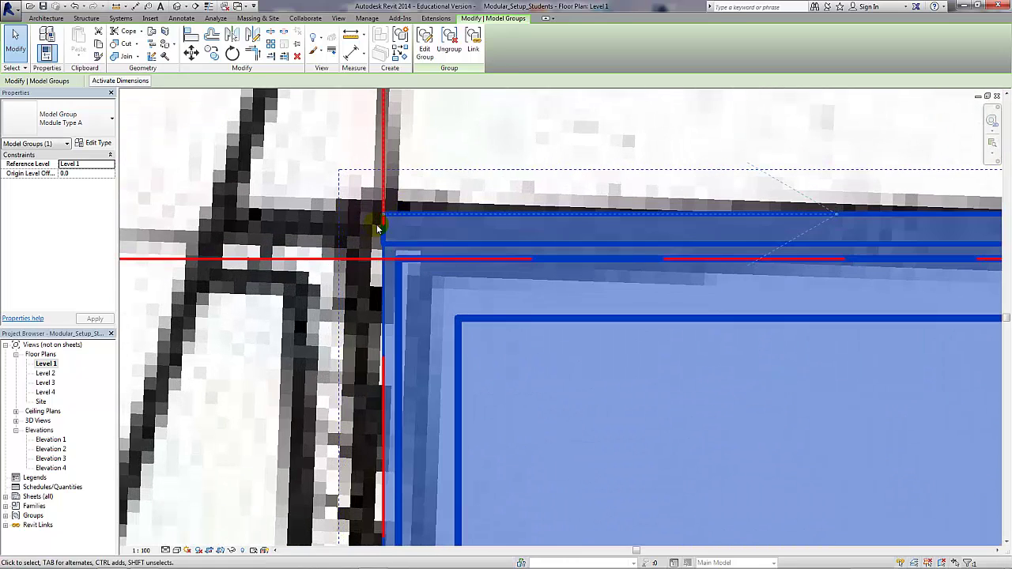
scroll(379, 229, "down", 6)
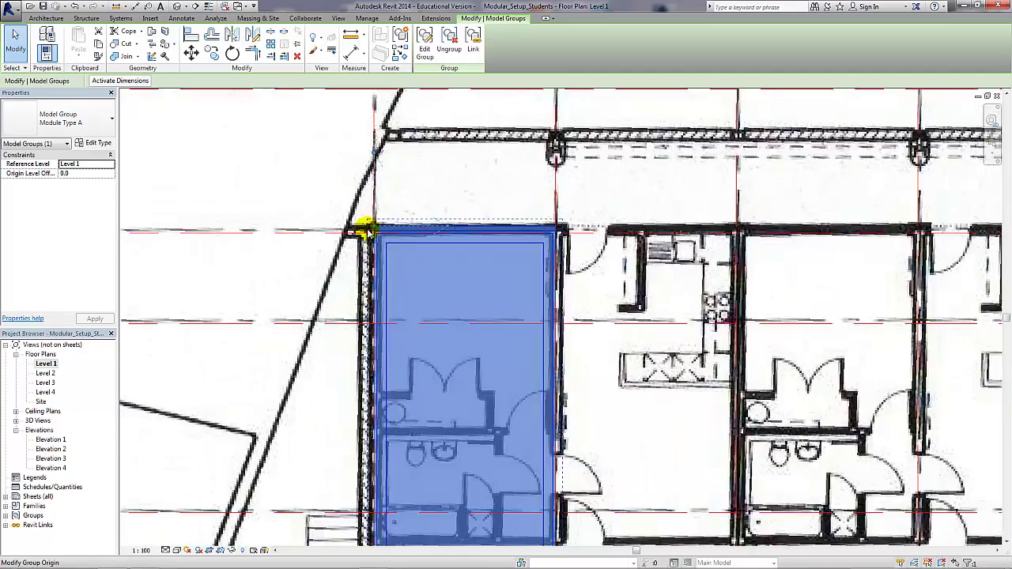
Copy the Module Type A group one bay from grid A/1 to A/2
left_click(324, 281)
scroll(339, 192, "down", 5)
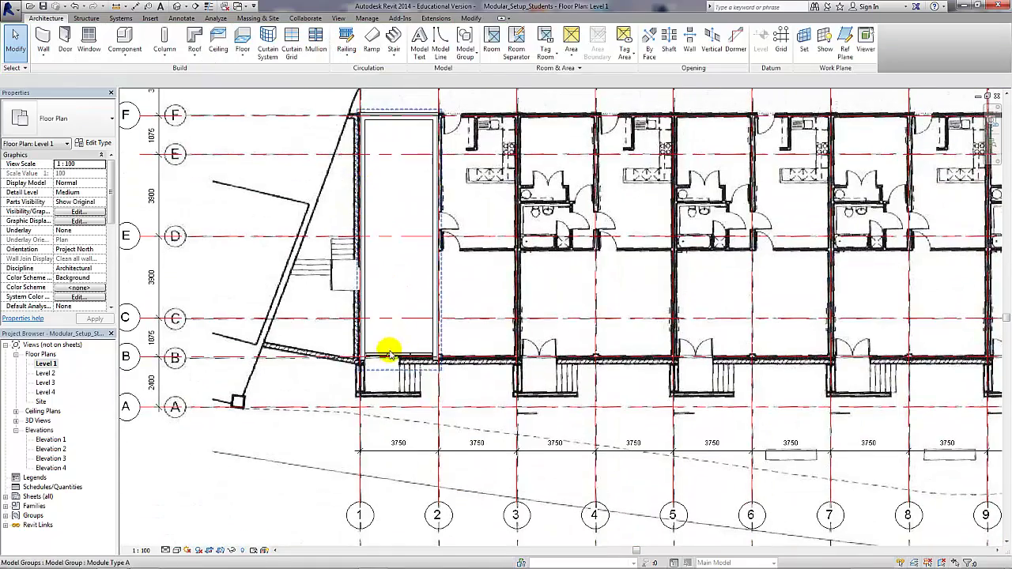
left_click(388, 350)
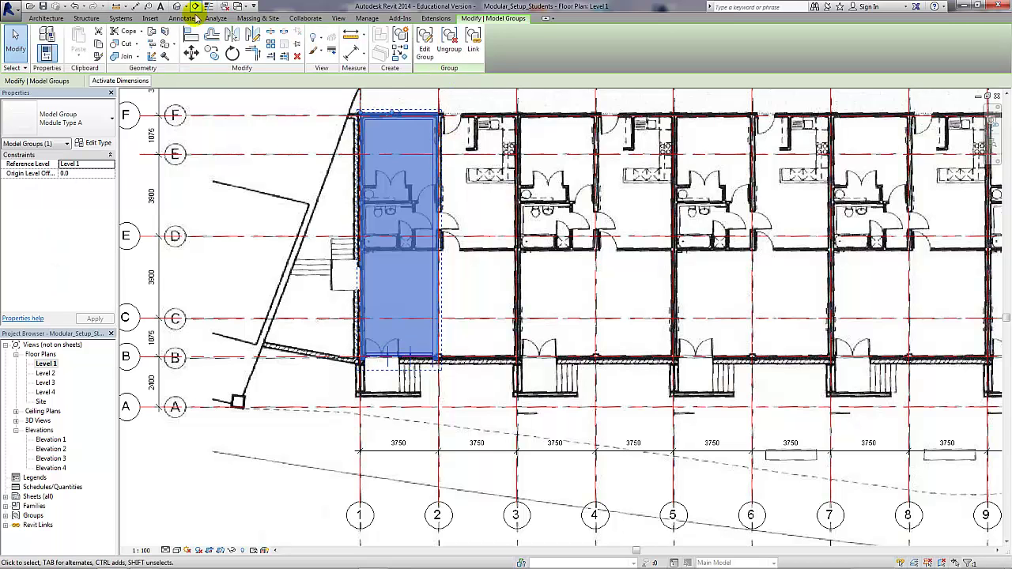
left_click(212, 52)
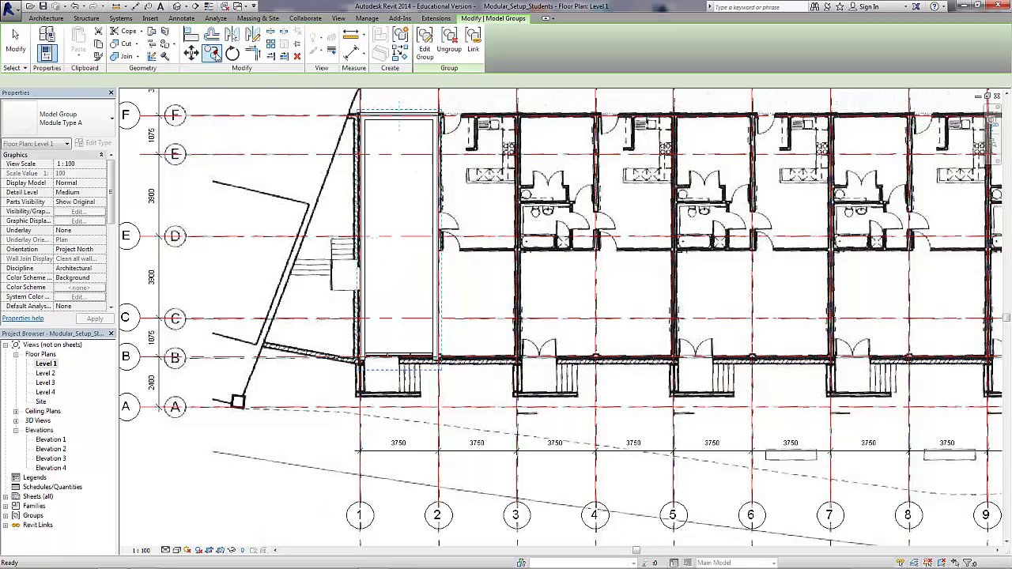
left_click(359, 408)
left_click(438, 410)
key("Escape")
scroll(435, 338, "up", 2)
scroll(436, 338, "up", 6)
mouse_move(440, 350)
middle_mouse_down()
mouse_move(425, 351)
mouse_move(435, 358)
middle_mouse_up()
scroll(431, 352, "down", 4)
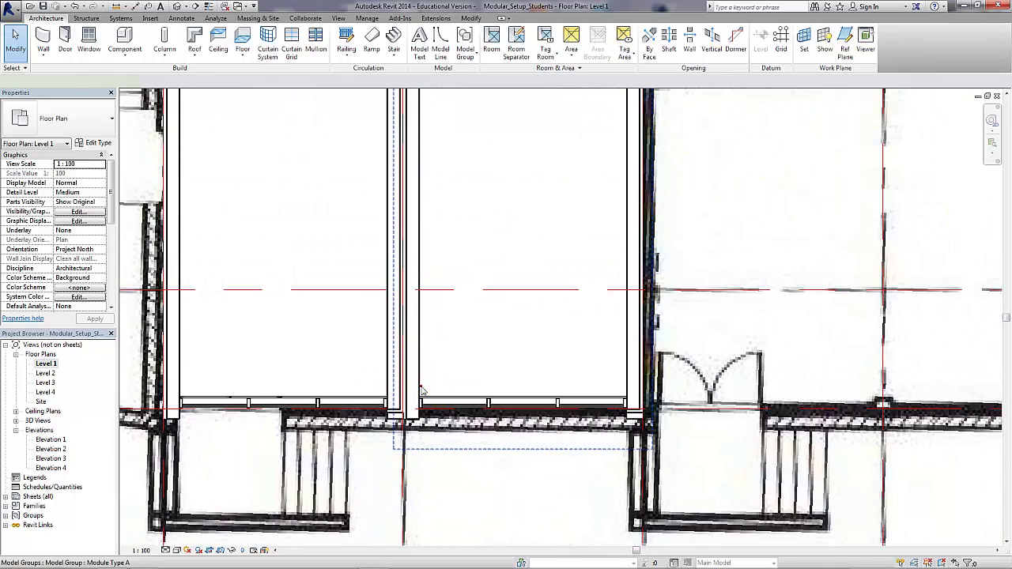
Duplicate the copy's group type as 'Module Type B' and start editing the group
left_click(424, 392)
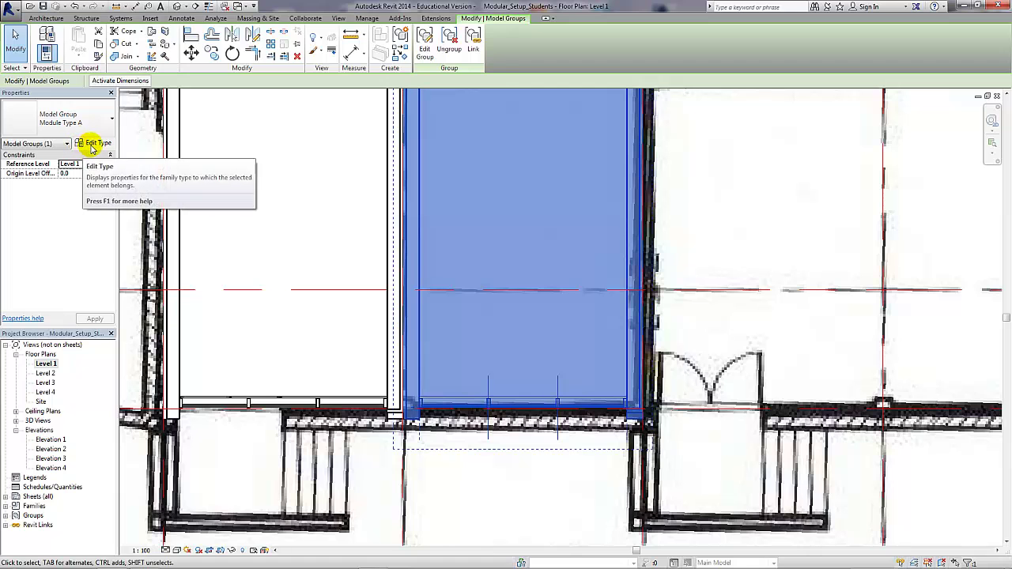
left_click(89, 142)
left_click(462, 60)
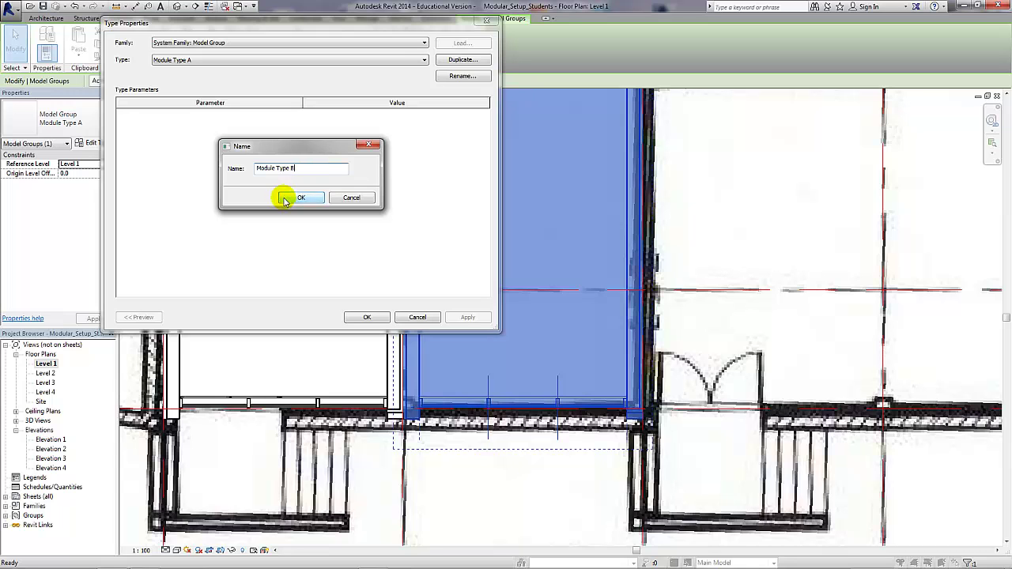
left_click(295, 197)
left_click(364, 317)
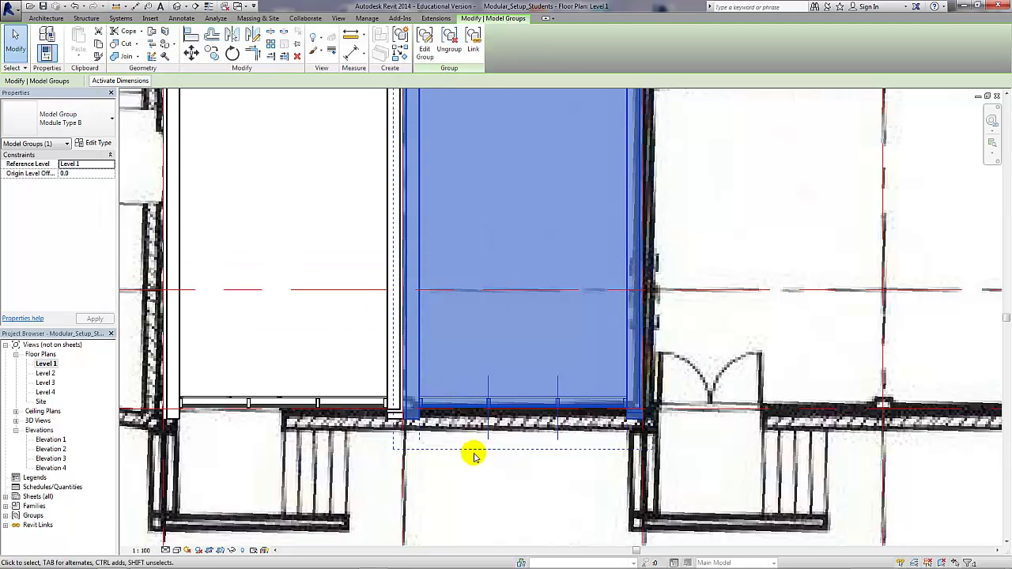
left_click(424, 53)
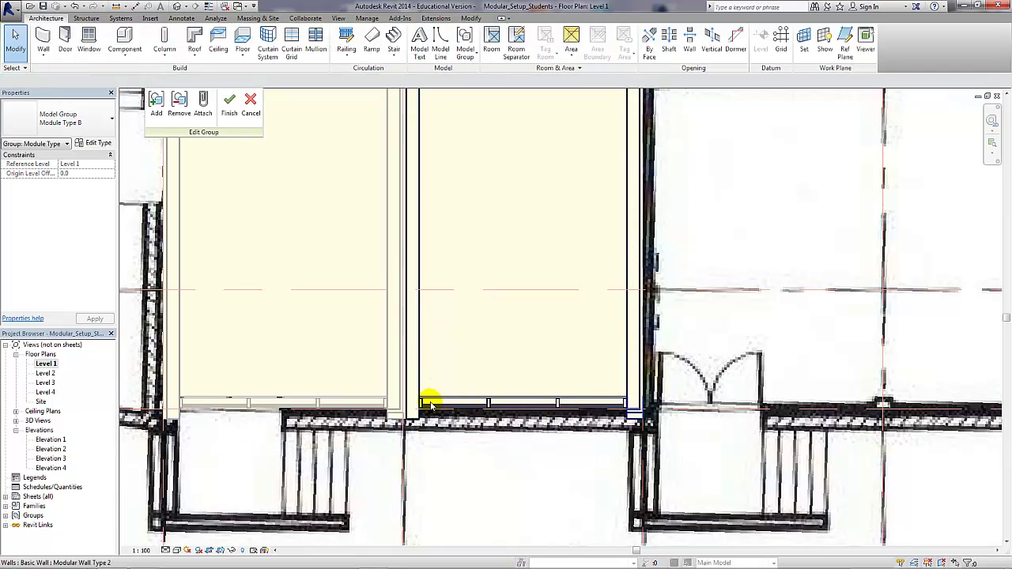
Shorten Module Type B's front curtain wall to 1600 using its temporary length dimension
left_click(427, 408)
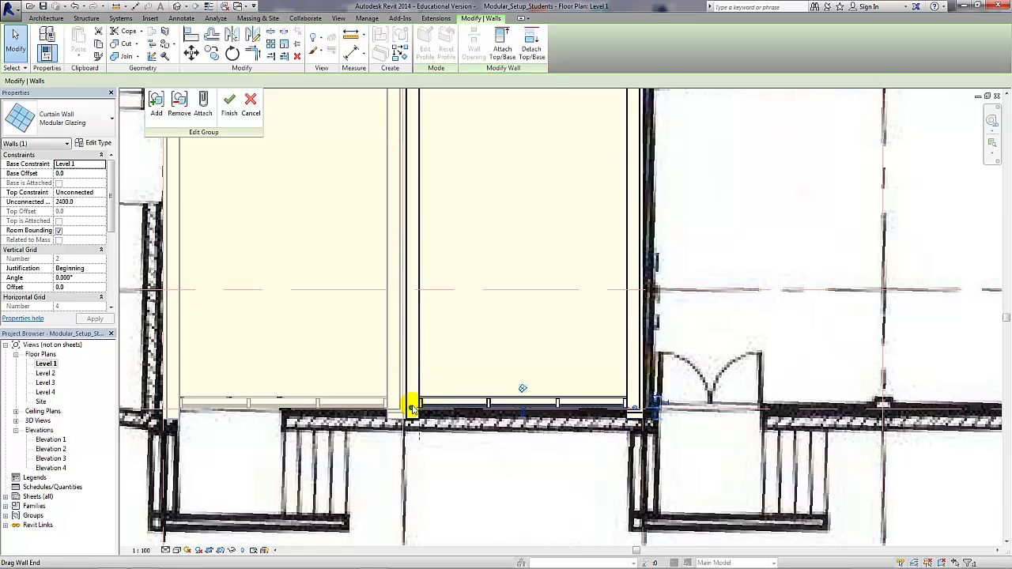
left_click_drag(411, 409, 528, 410)
left_click(578, 385)
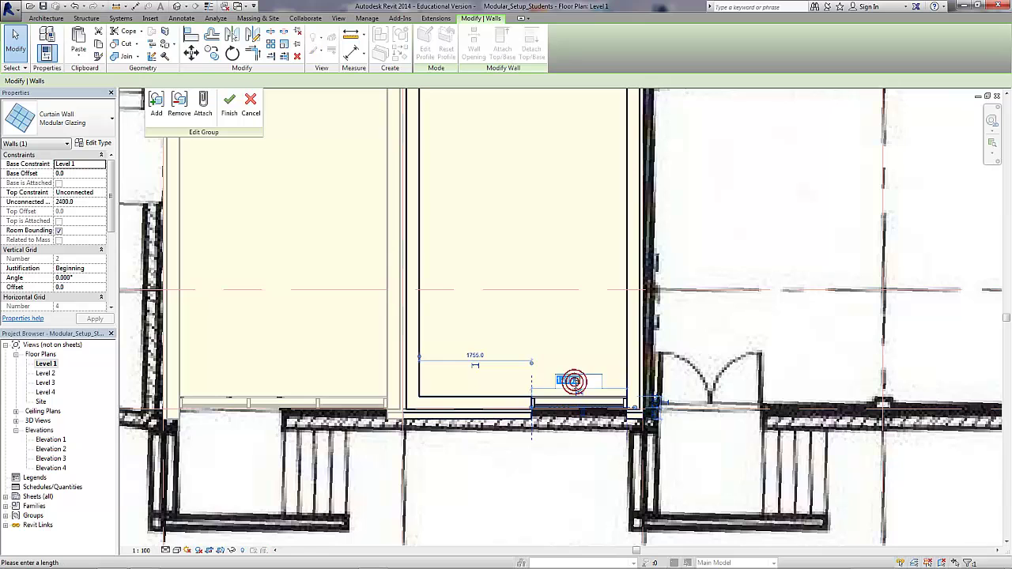
type("1600")
left_click(577, 389)
left_click(527, 464)
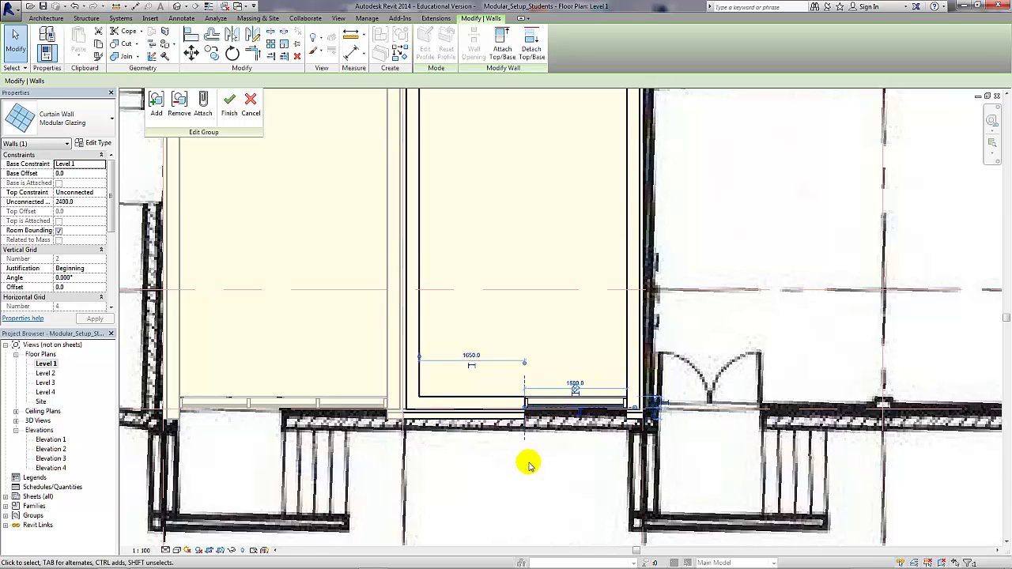
scroll(534, 465, "down", 3)
middle_click_drag(542, 436, 502, 339)
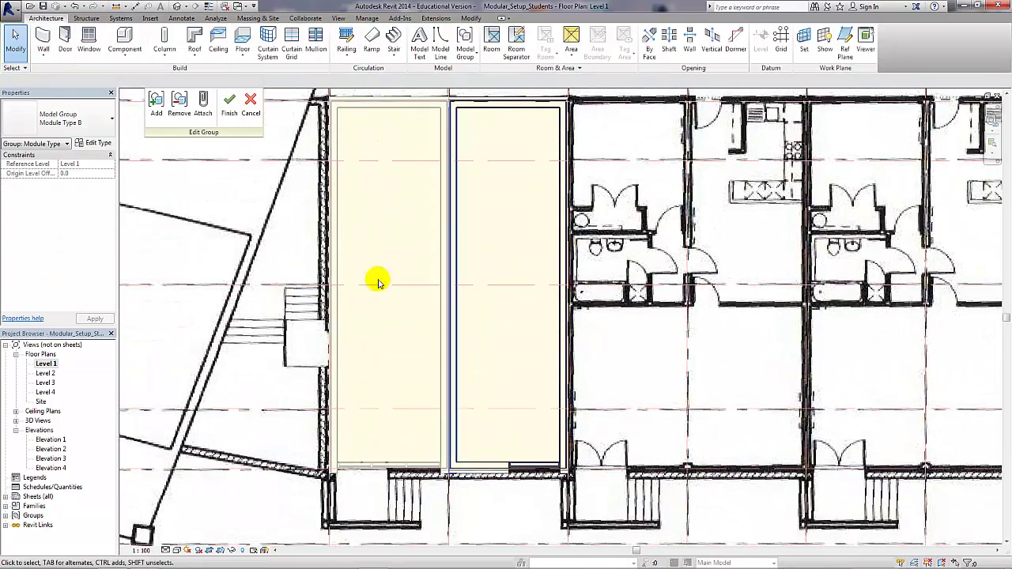
Finish the group edit and select both the Module Type A and Module Type B groups
left_click(230, 114)
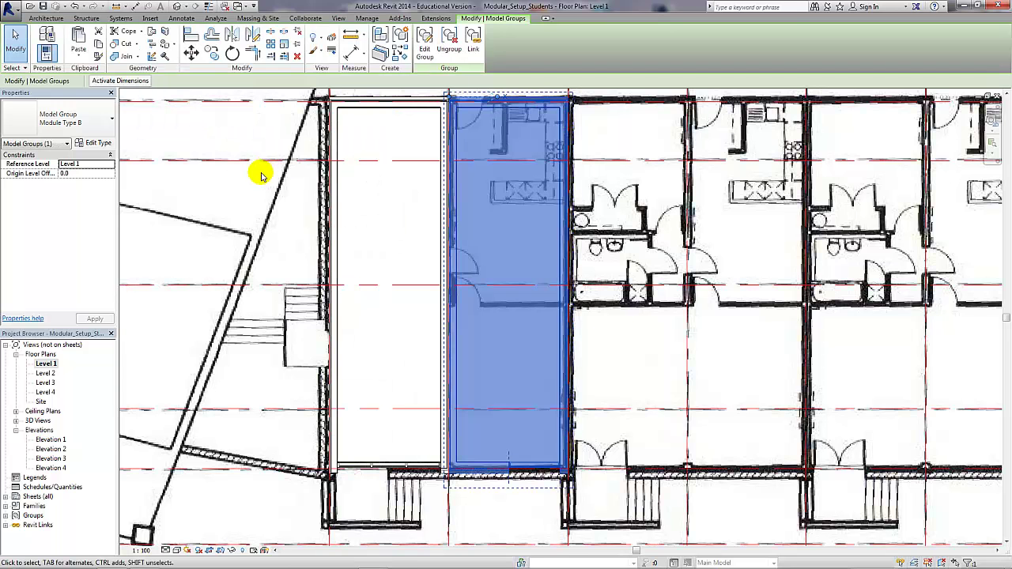
left_click(248, 195)
scroll(278, 208, "down", 5)
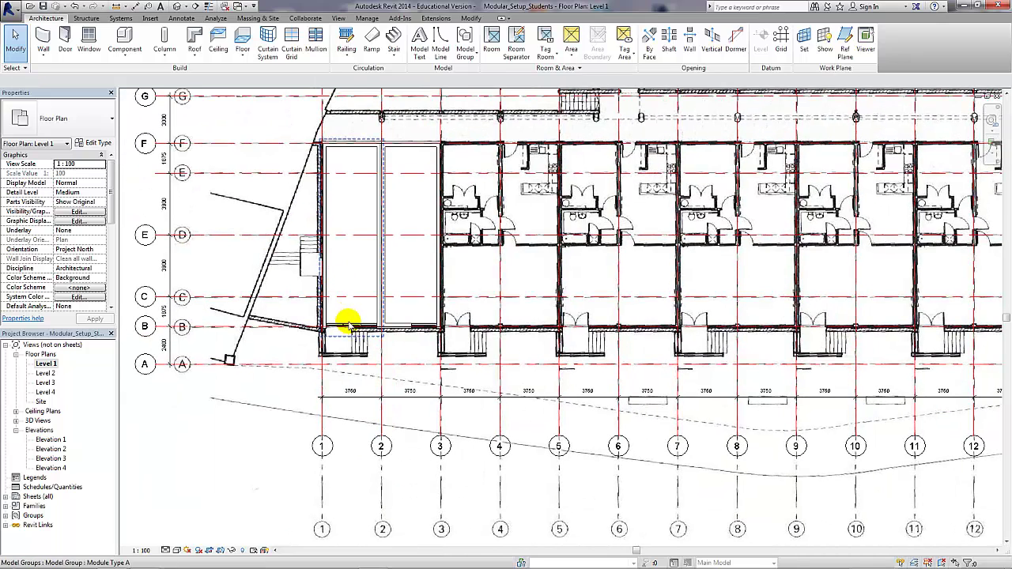
left_click(348, 323)
left_click(399, 324, "ctrl")
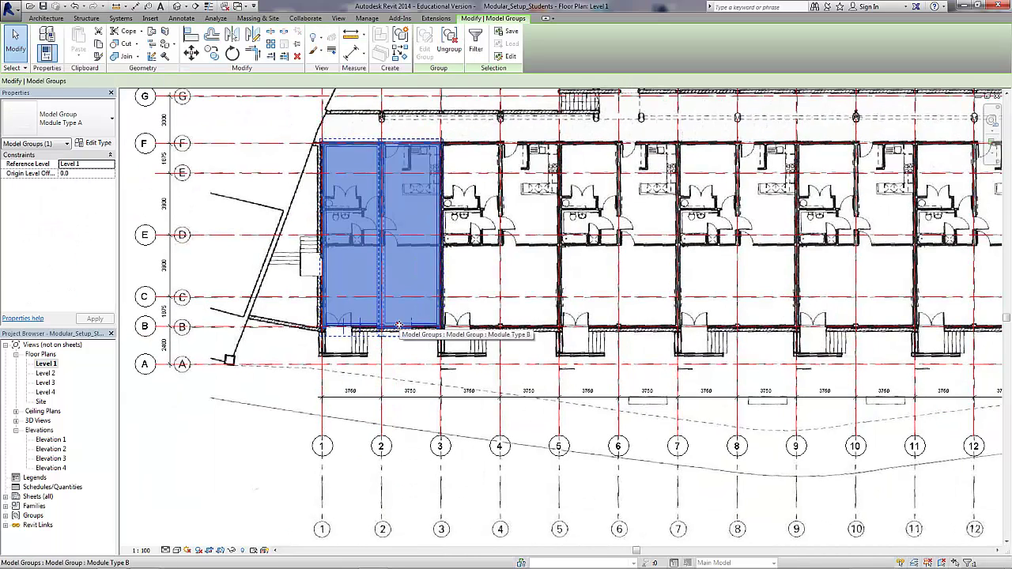
Copy the module pair along grid A to grids 3, 5, 7, 9, 11, then modules at 15 and 17
left_click(213, 56)
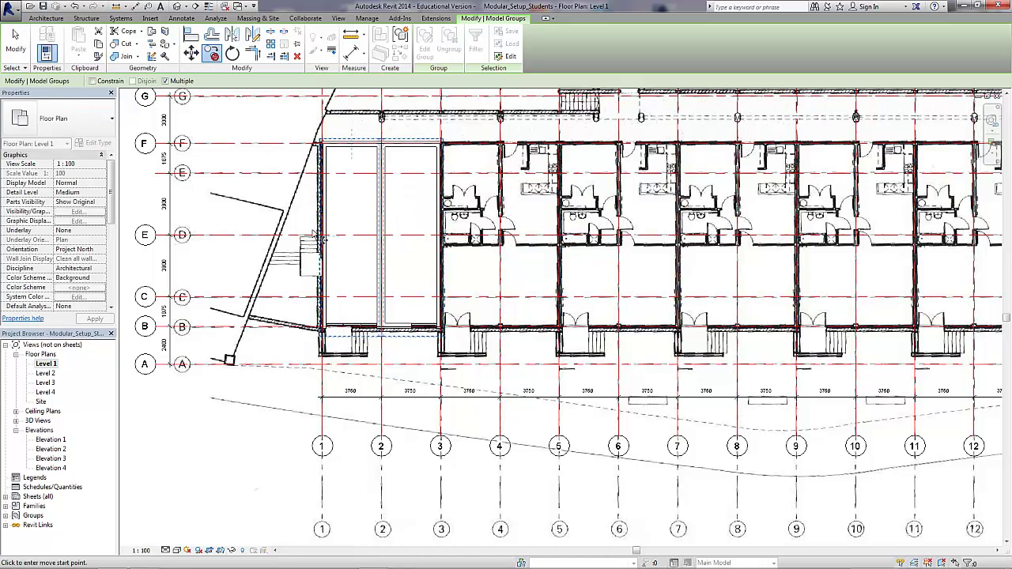
left_click(321, 365)
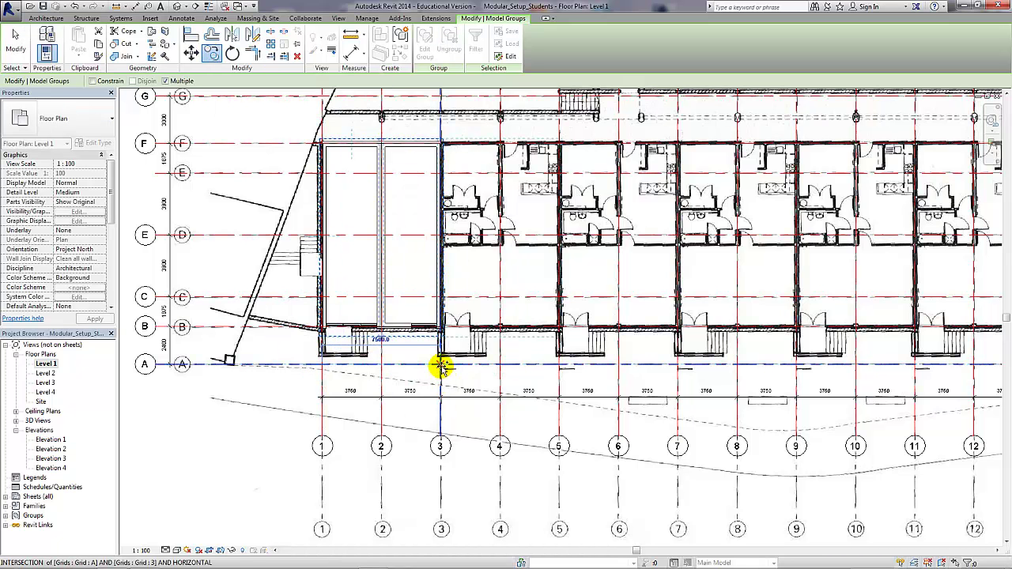
left_click(440, 364)
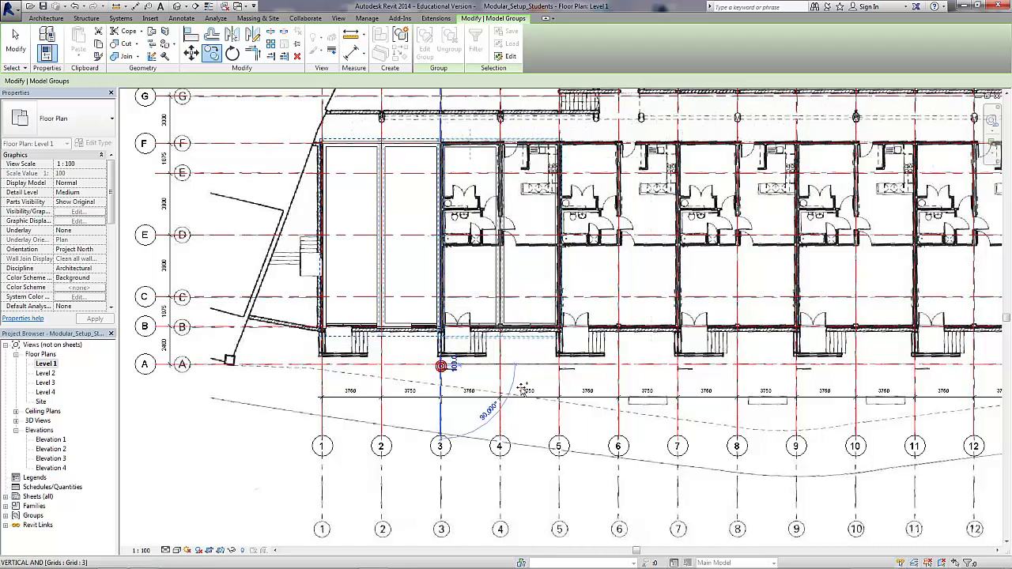
left_click(558, 364)
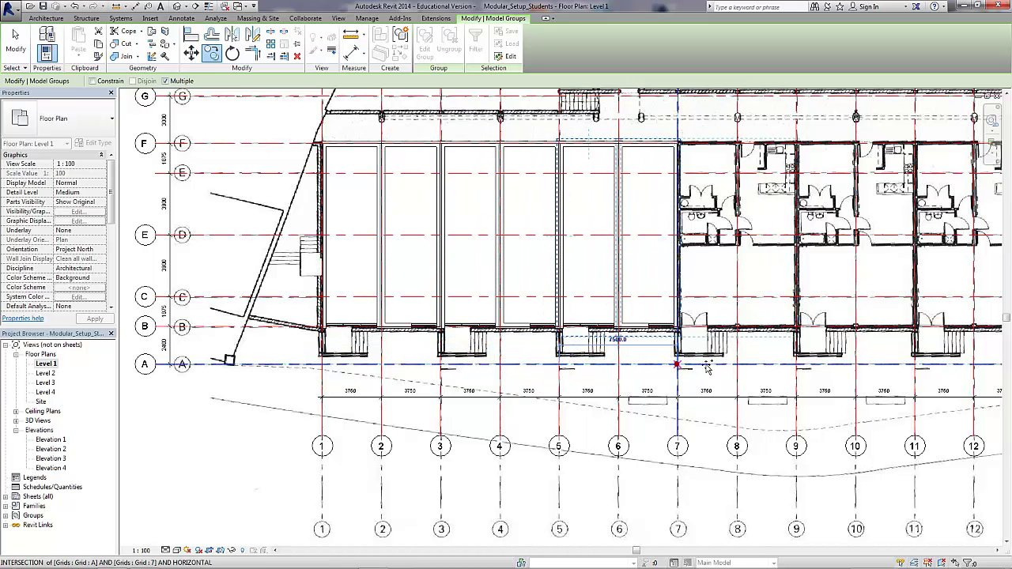
left_click(677, 365)
left_click(797, 365)
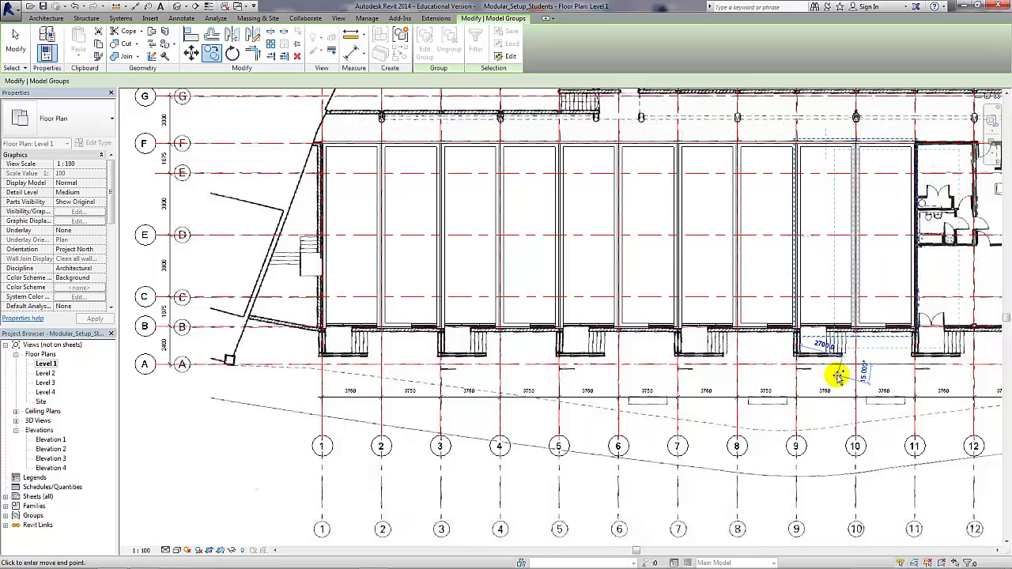
middle_click_drag(836, 378, 627, 378)
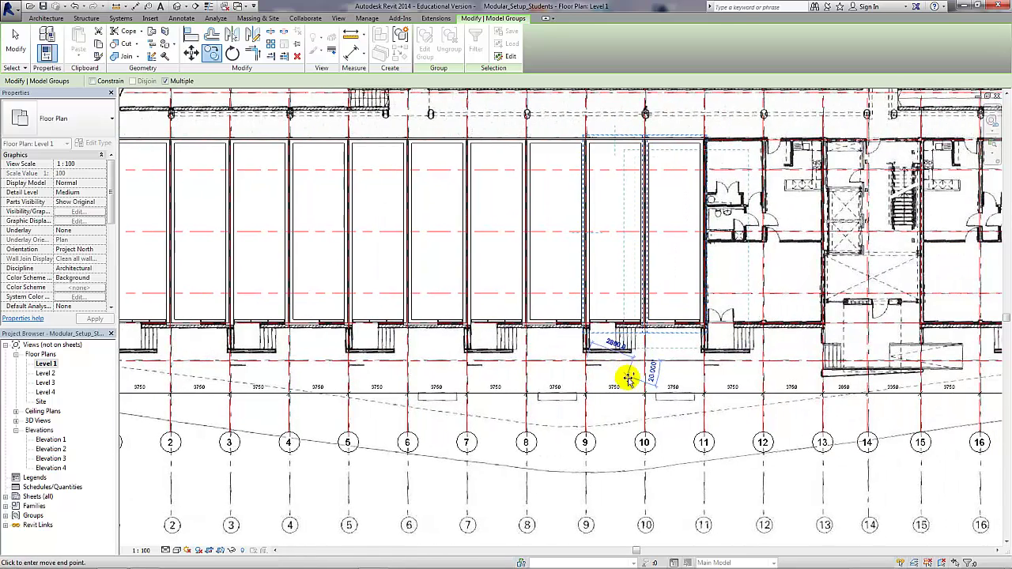
left_click(702, 364)
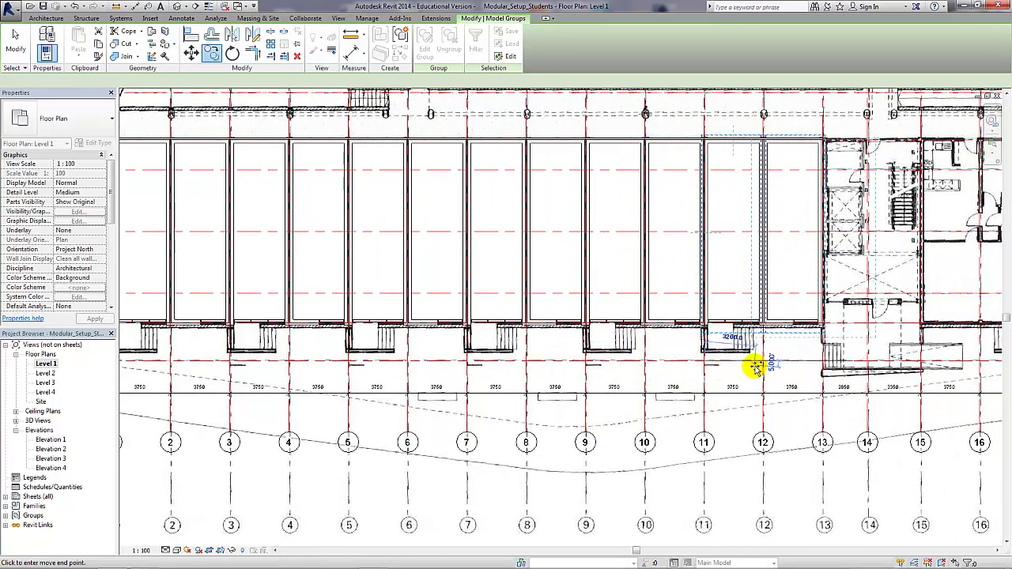
middle_click_drag(702, 364, 515, 372)
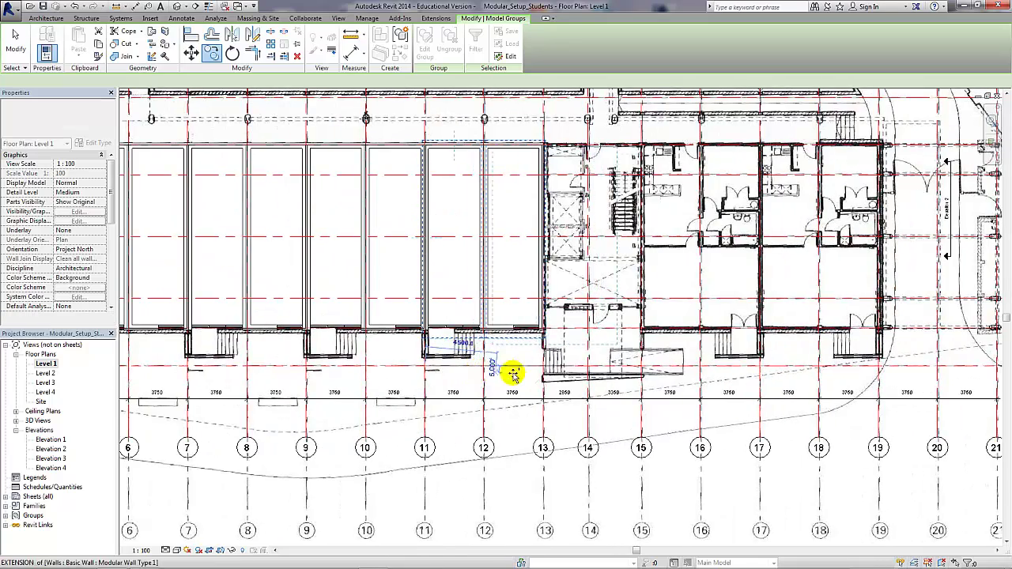
left_click(639, 366)
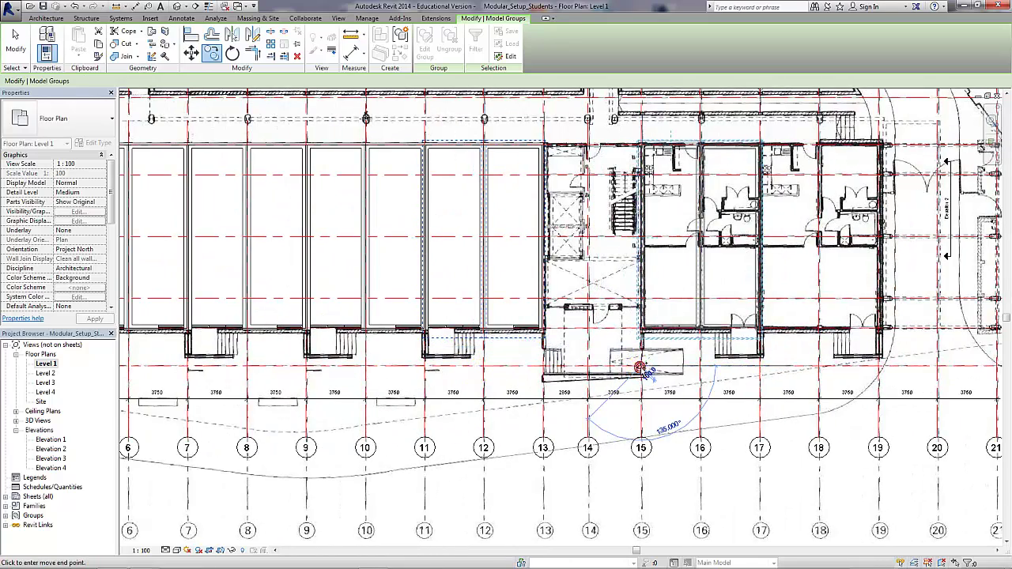
left_click(759, 366)
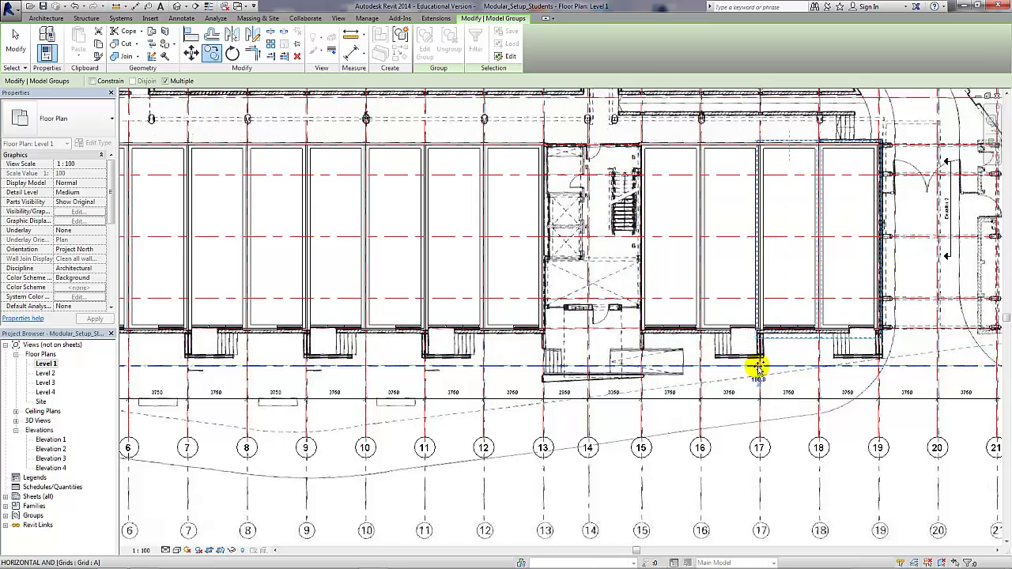
scroll(757, 369, "down", 2)
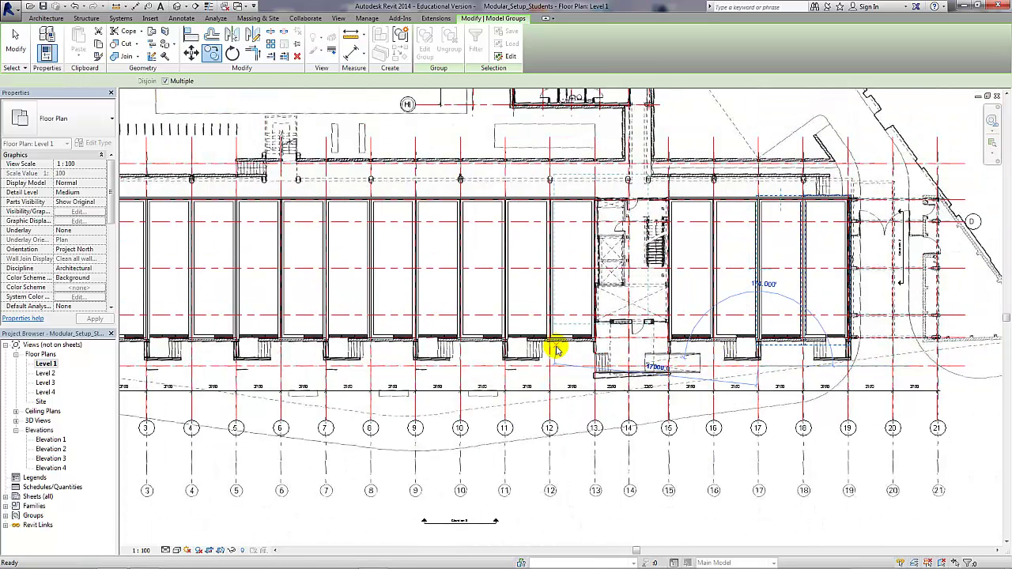
key("Escape")
key("Escape")
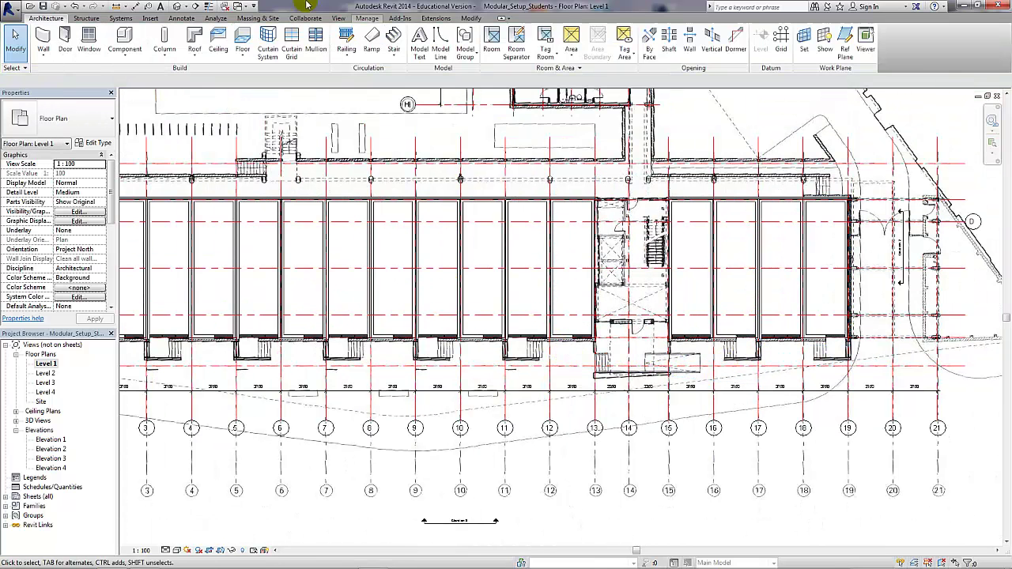
In the default 3D view, select and copy all ground-floor module groups
left_click(178, 6)
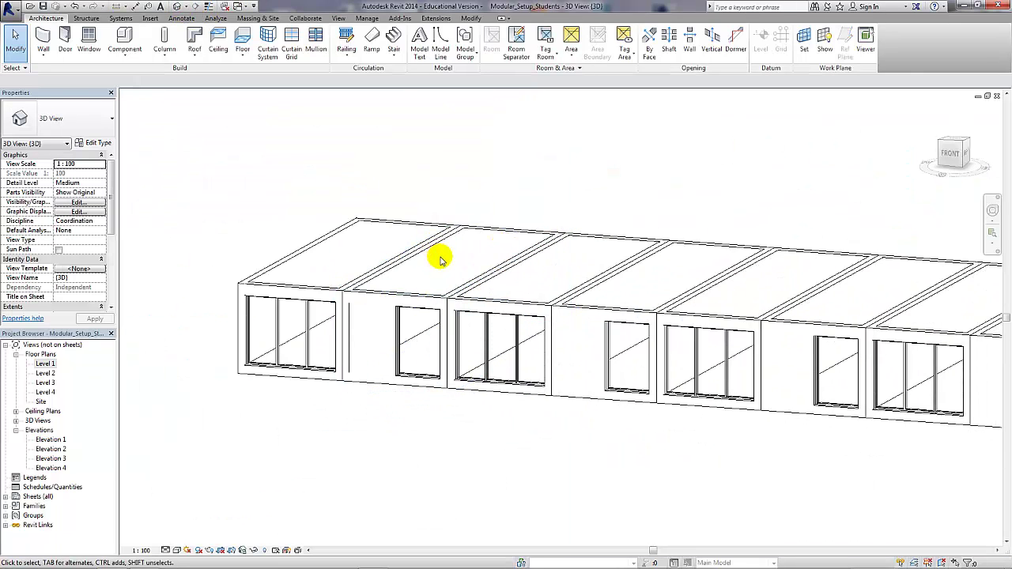
scroll(440, 260, "down", 5)
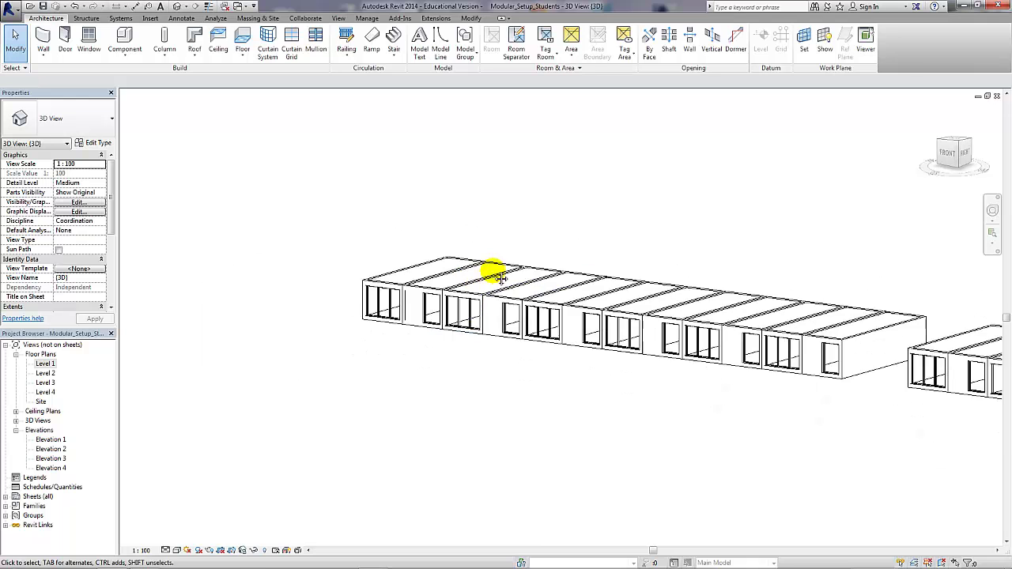
middle_click_drag(500, 278, 369, 334)
scroll(414, 255, "down", 2)
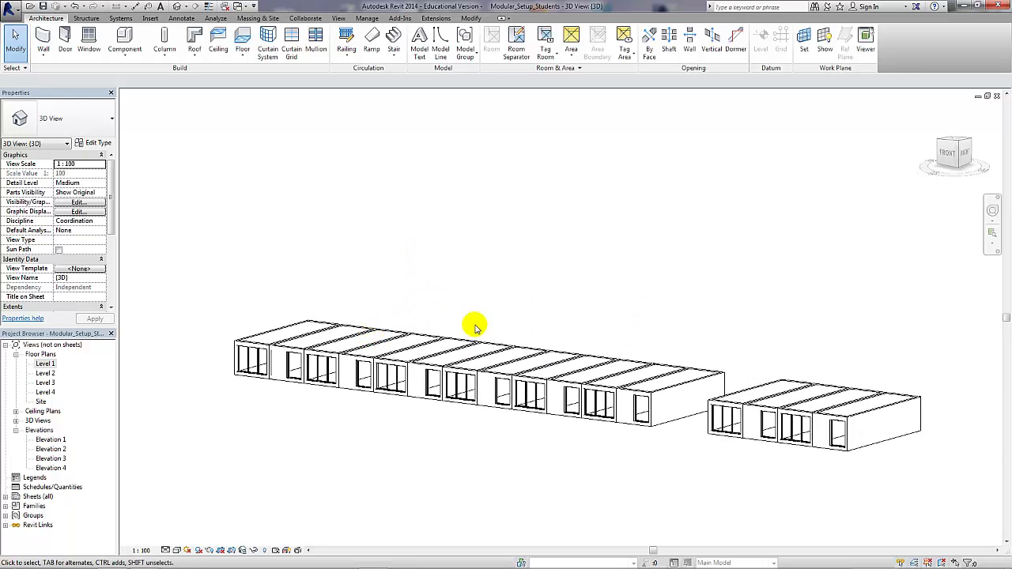
left_click_drag(957, 225, 215, 470)
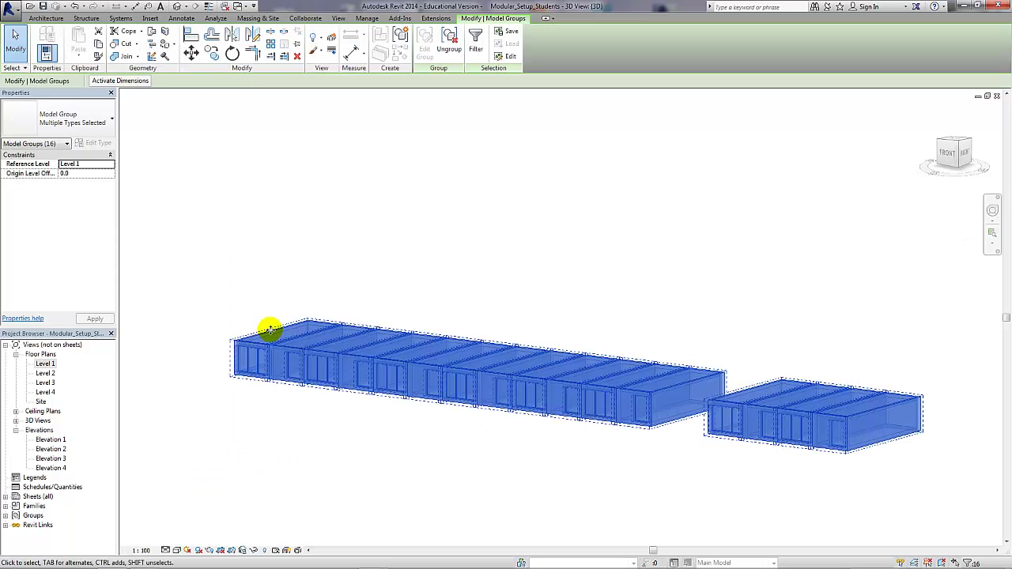
left_click(99, 46)
Paste the module groups aligned onto Levels 2, 3 and 4
left_click(78, 51)
left_click(101, 97)
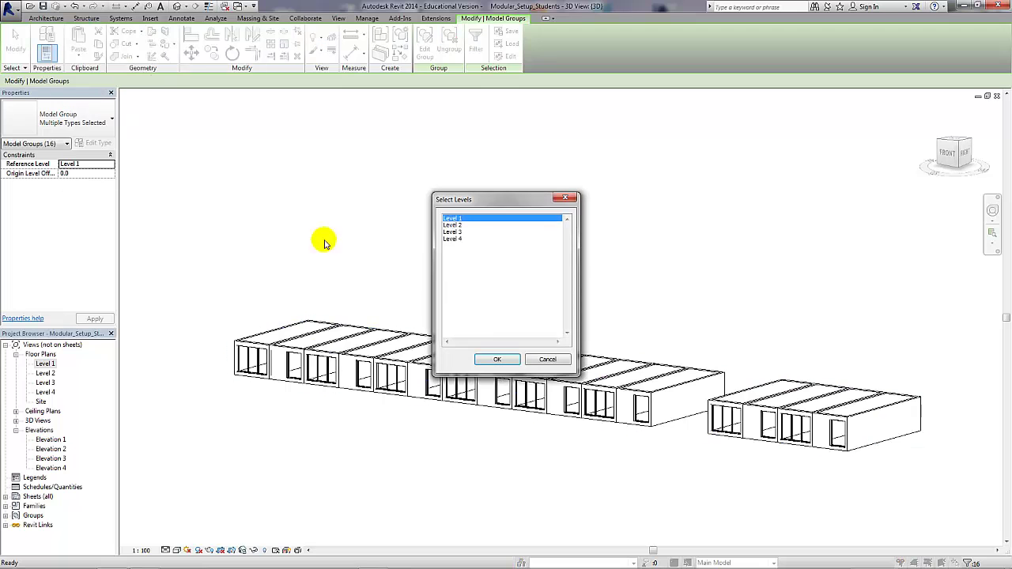
left_click_drag(451, 227, 452, 238)
left_click(497, 359)
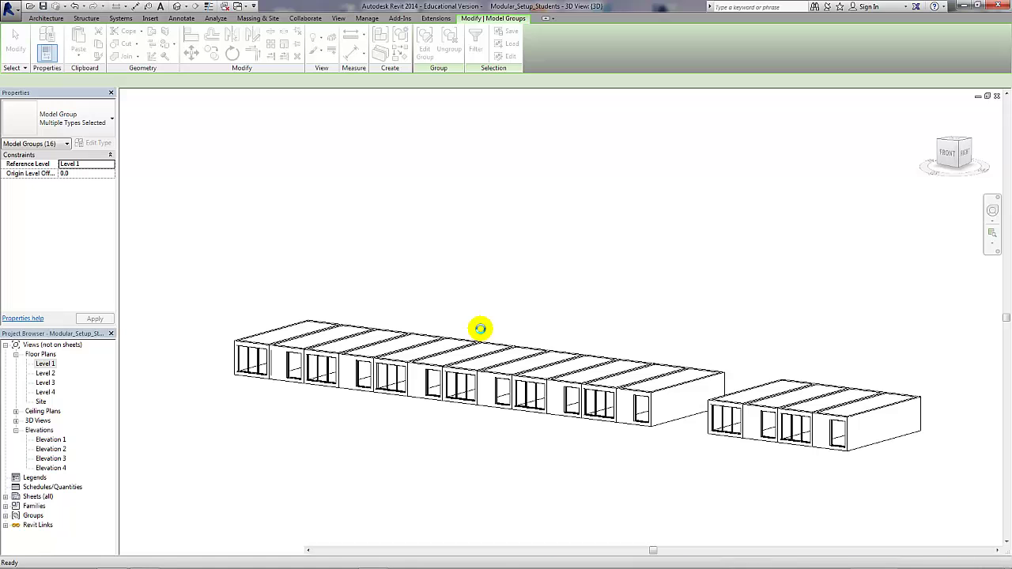
left_click(585, 472)
scroll(854, 392, "up", 6)
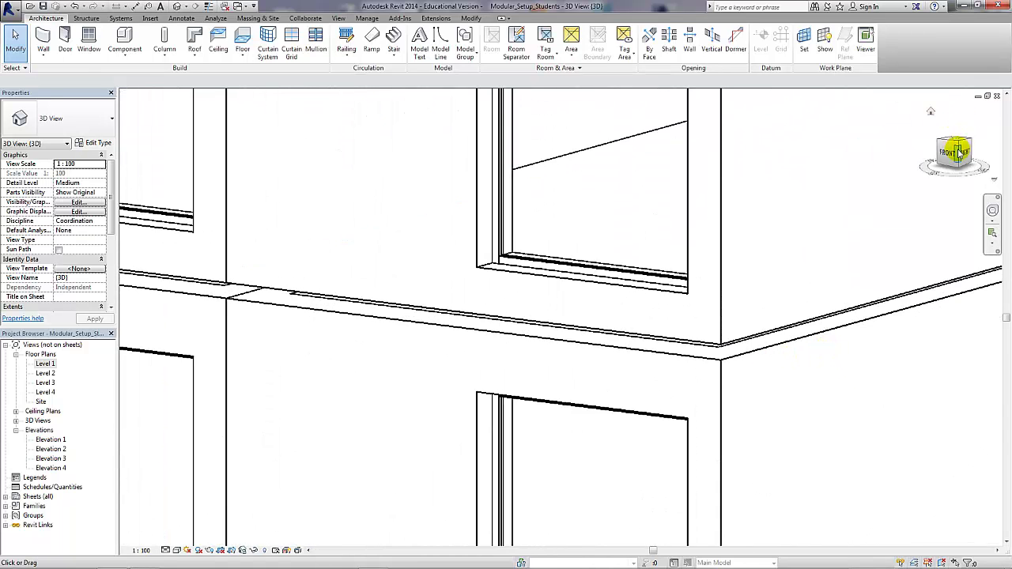
View the four-storey block from the right and orbit its facades, then reopen the Level 1 plan
left_click(962, 157)
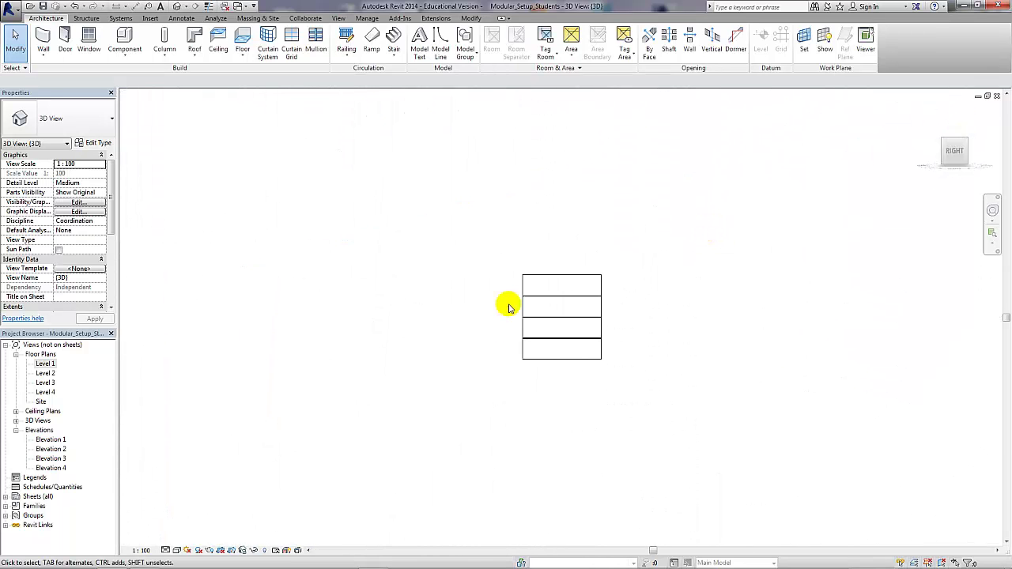
scroll(554, 328, "up", 8)
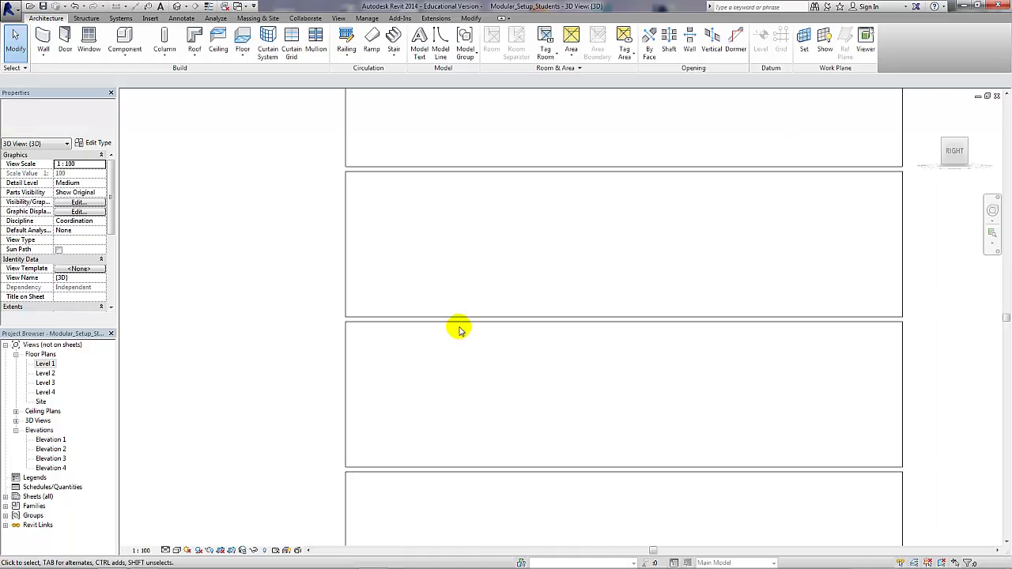
scroll(459, 331, "up", 1)
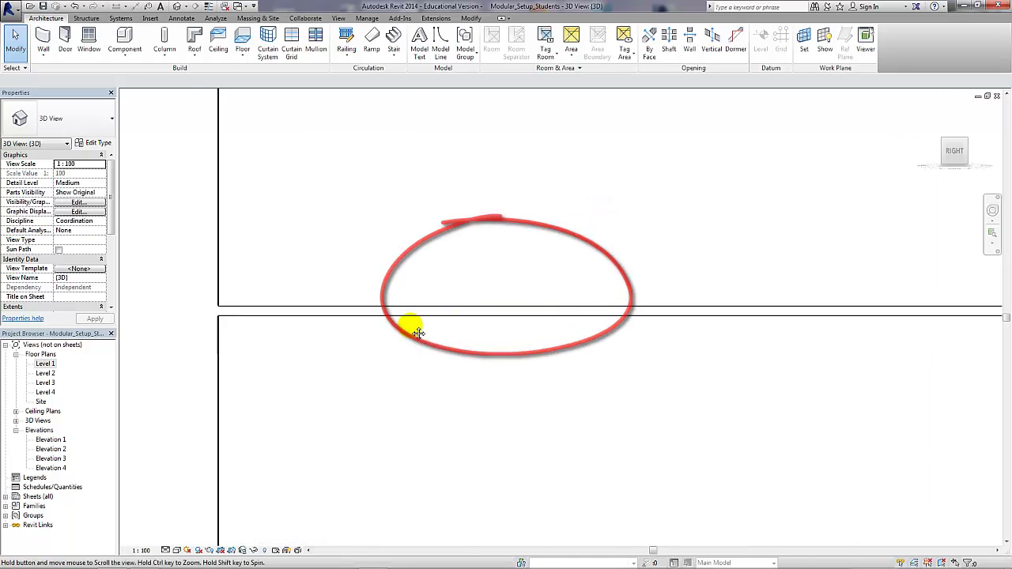
scroll(407, 327, "down", 5)
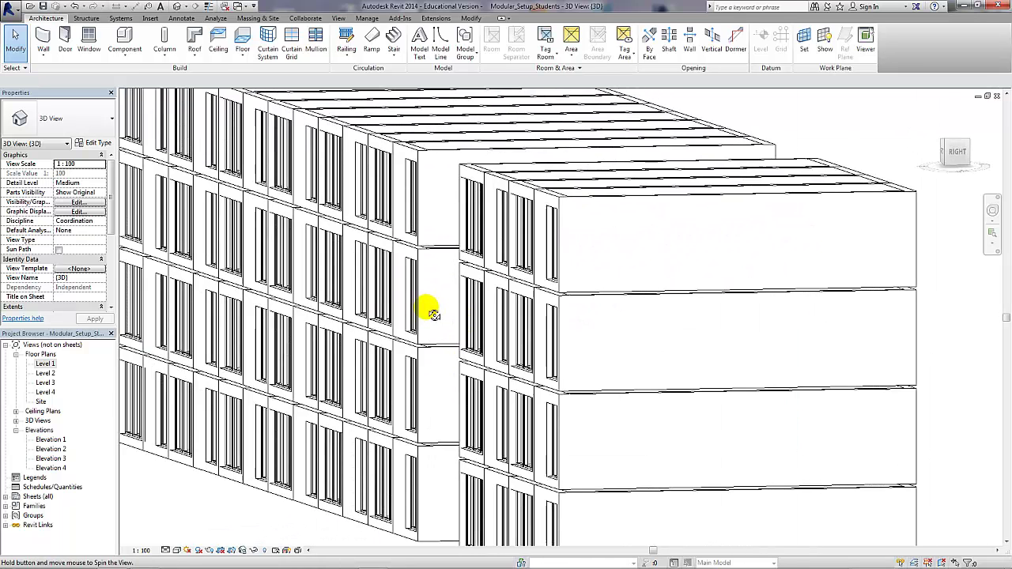
middle_click_drag(439, 314, 506, 337, "shift")
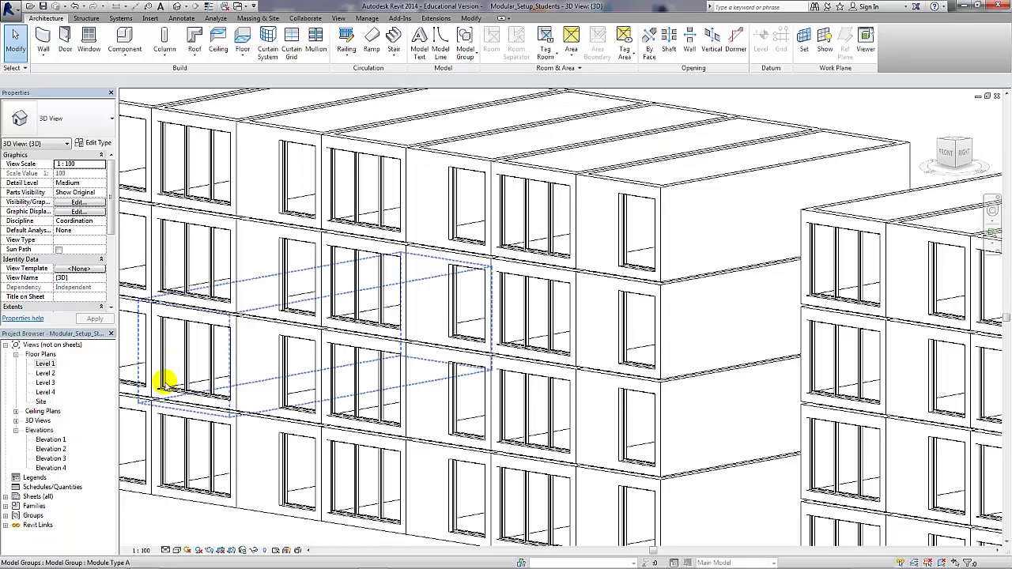
double_click(47, 363)
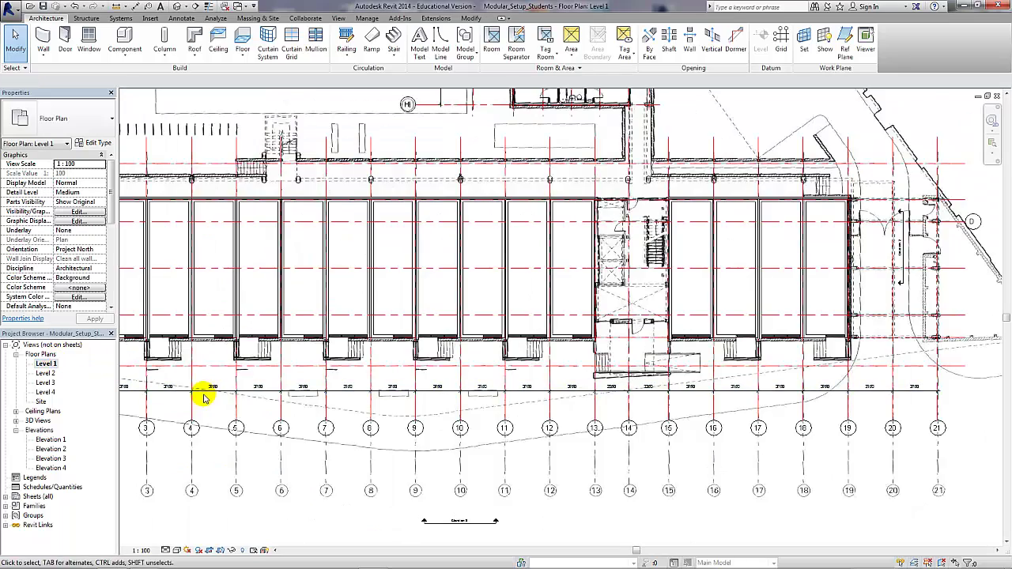
Bring the plan's end modules into view and set the visual style to Wireframe
scroll(451, 413, "up", 5)
scroll(349, 372, "up", 3)
middle_click_drag(385, 379, 345, 498)
left_click(175, 550)
left_click(198, 487)
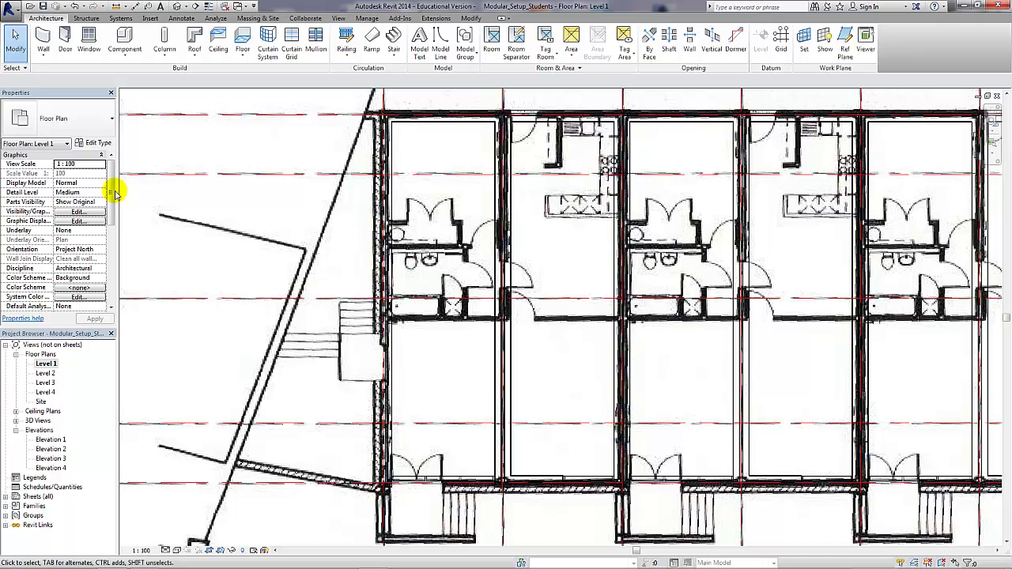
Start the Wall tool with Modular Wall Type 2 as the wall type
left_click(44, 40)
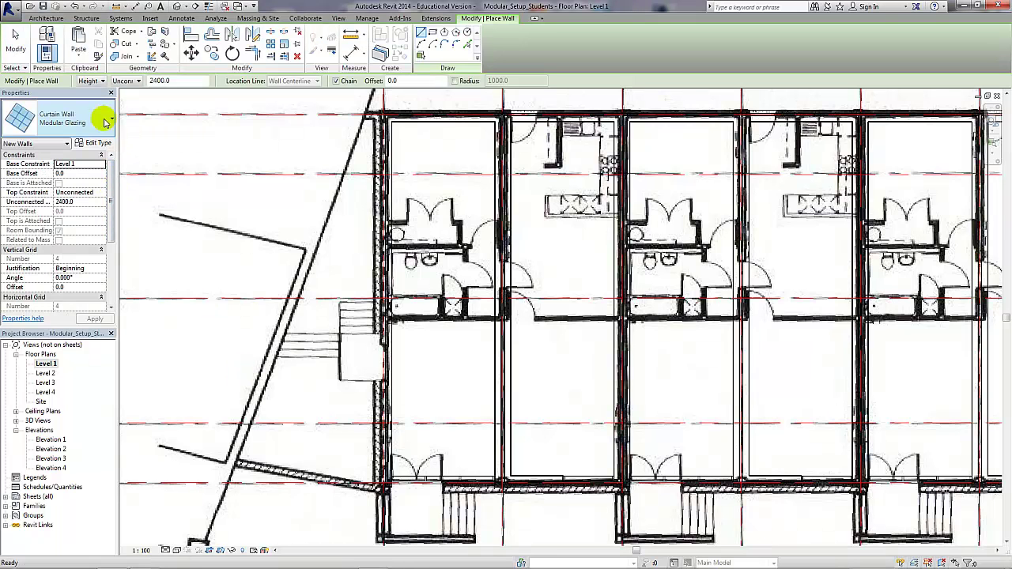
left_click(106, 121)
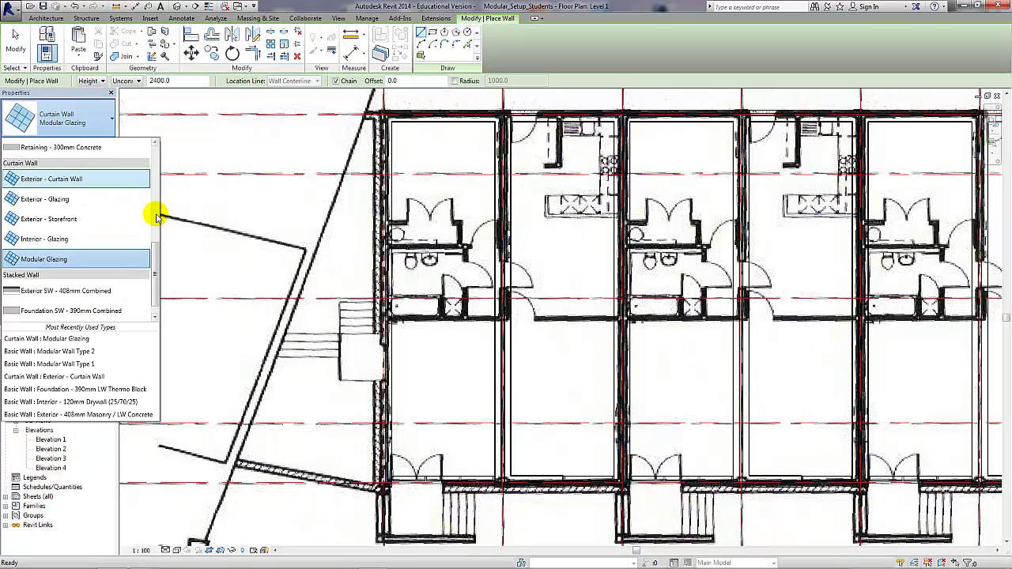
left_click_drag(154, 247, 154, 215)
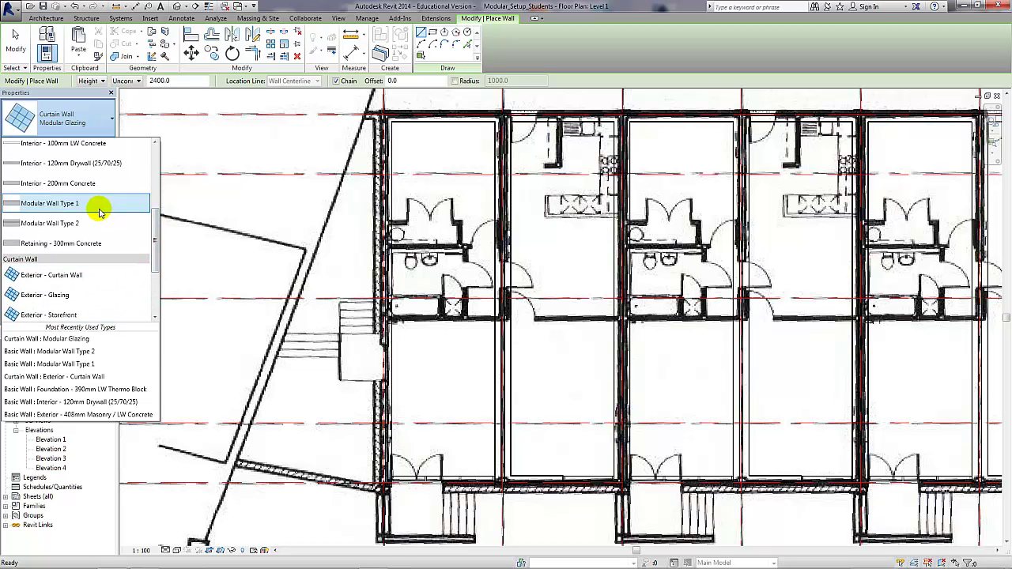
left_click(94, 226)
left_click(101, 214)
Duplicate it as Modular Wall Type 3 with a single 100.0 structure layer, removing finish and thermal layers
left_click(98, 143)
left_click(462, 60)
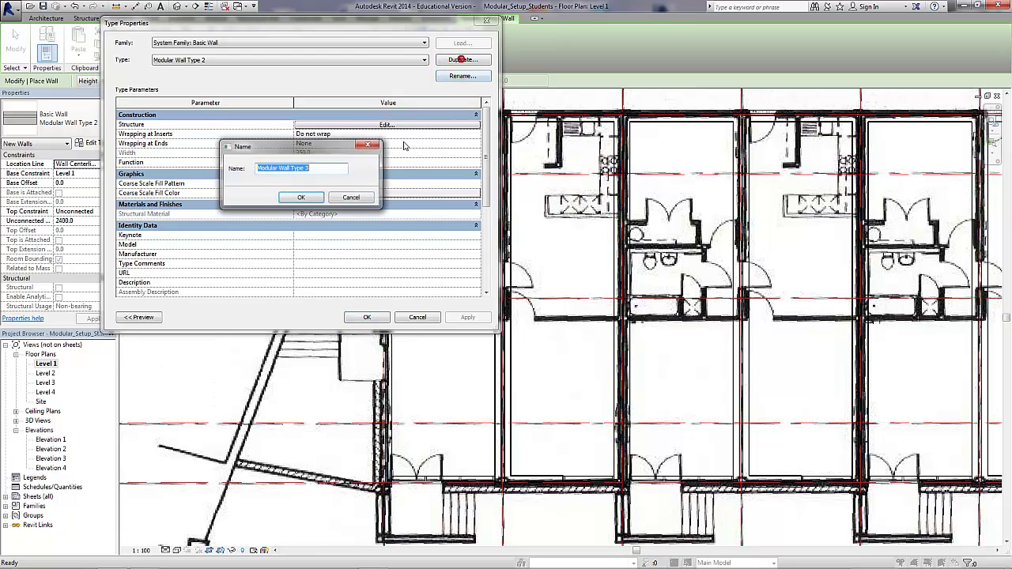
left_click(302, 198)
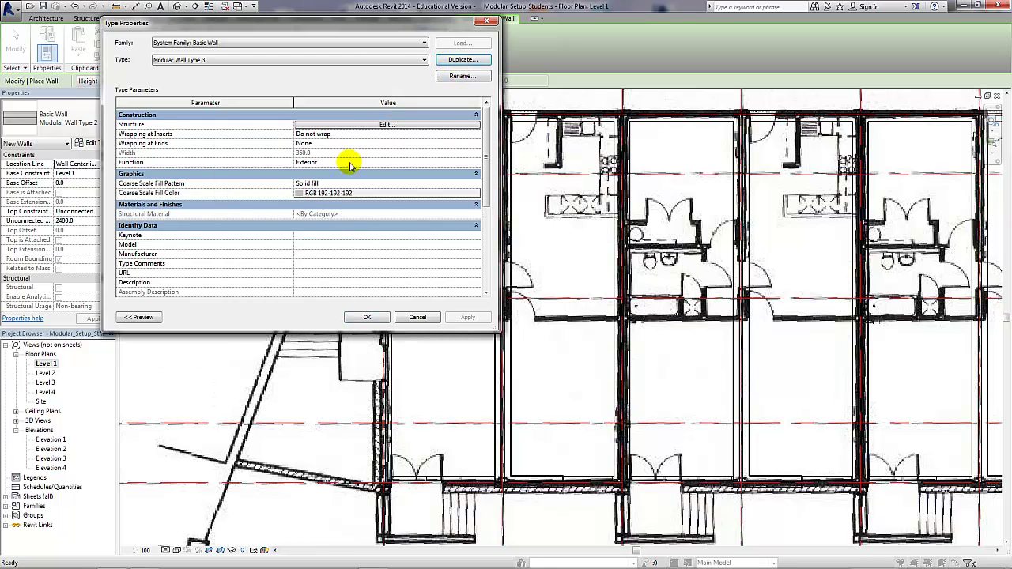
left_click(385, 125)
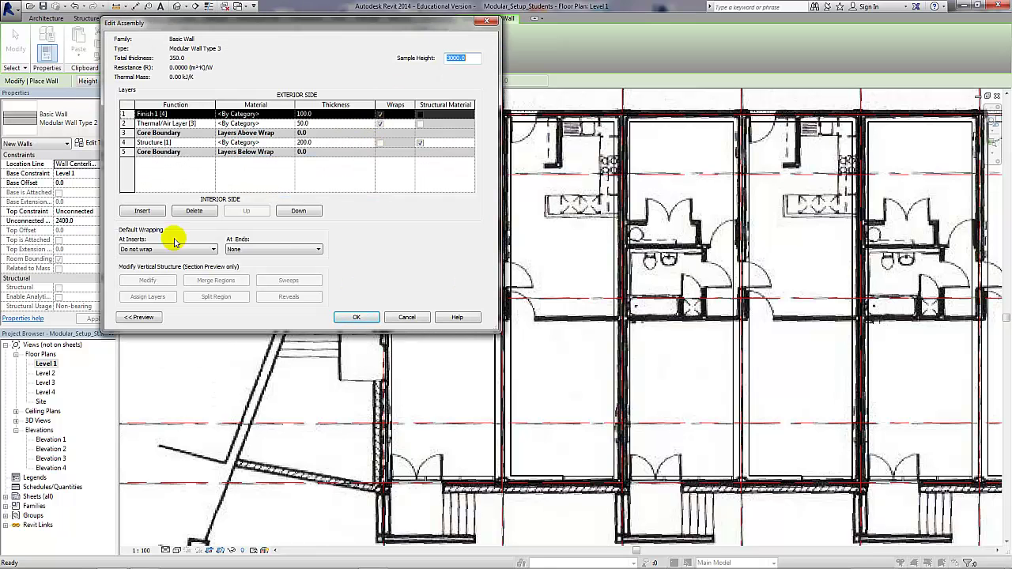
left_click(194, 212)
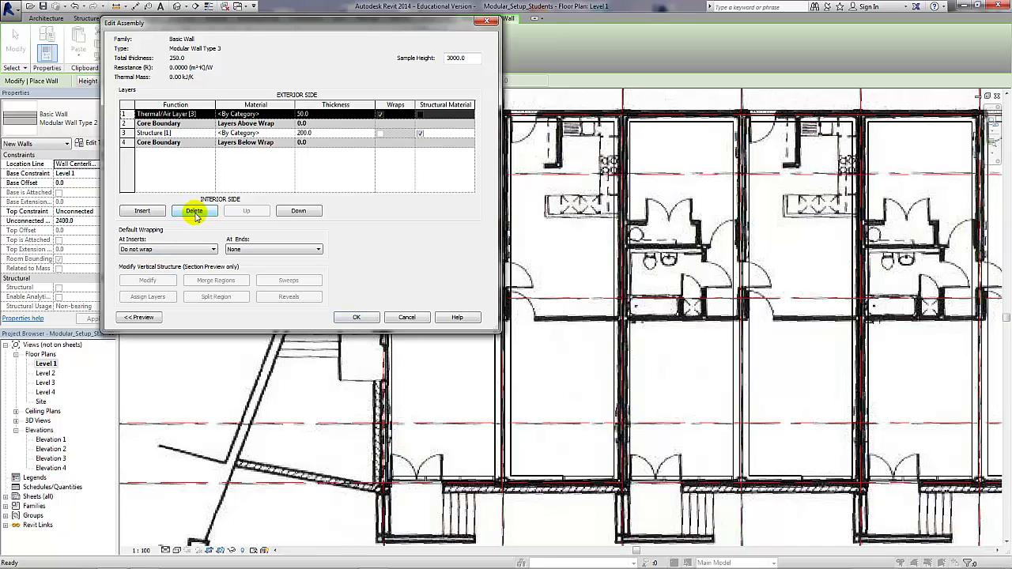
left_click(194, 212)
left_click(308, 124)
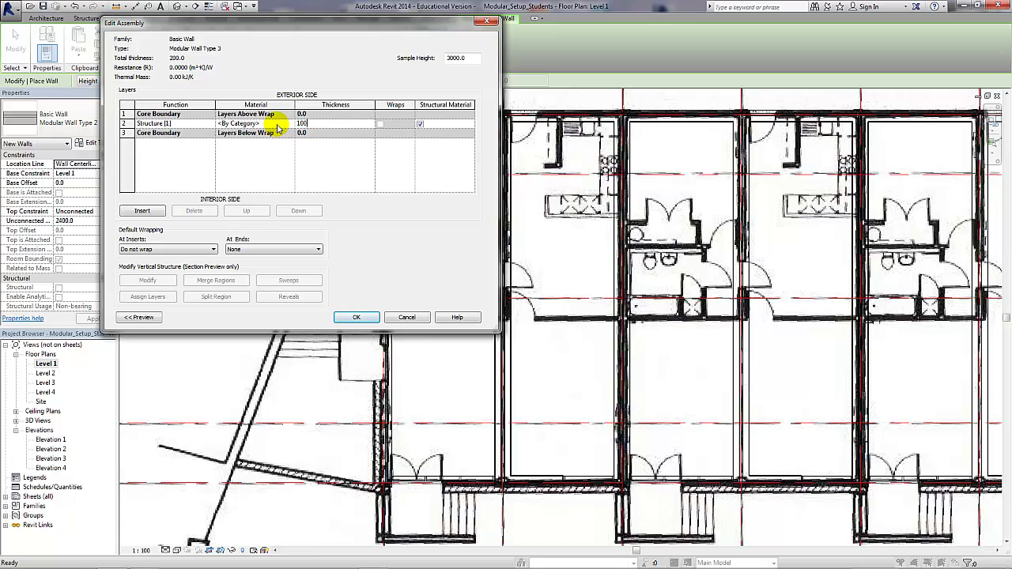
left_click(341, 319)
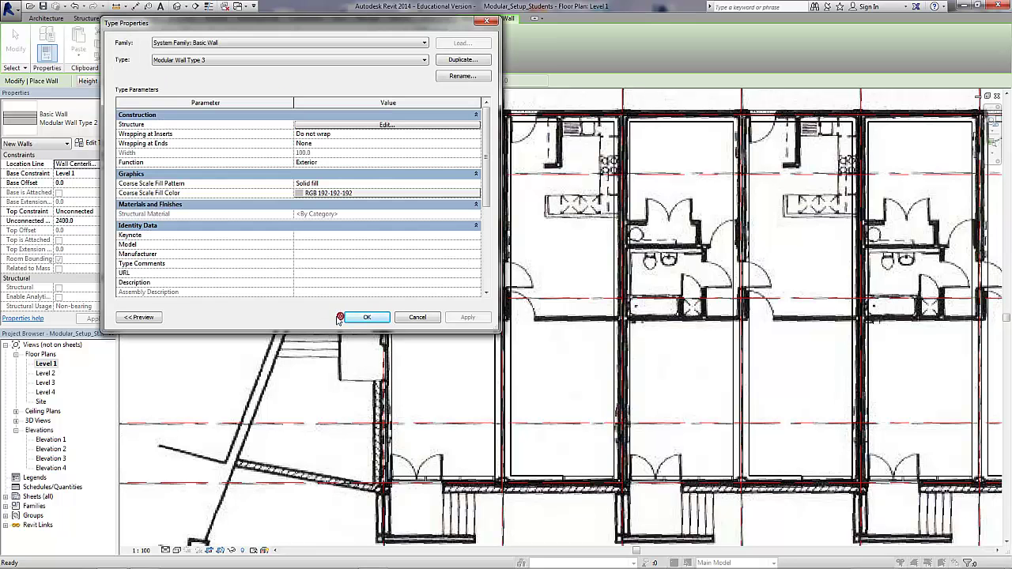
left_click(362, 318)
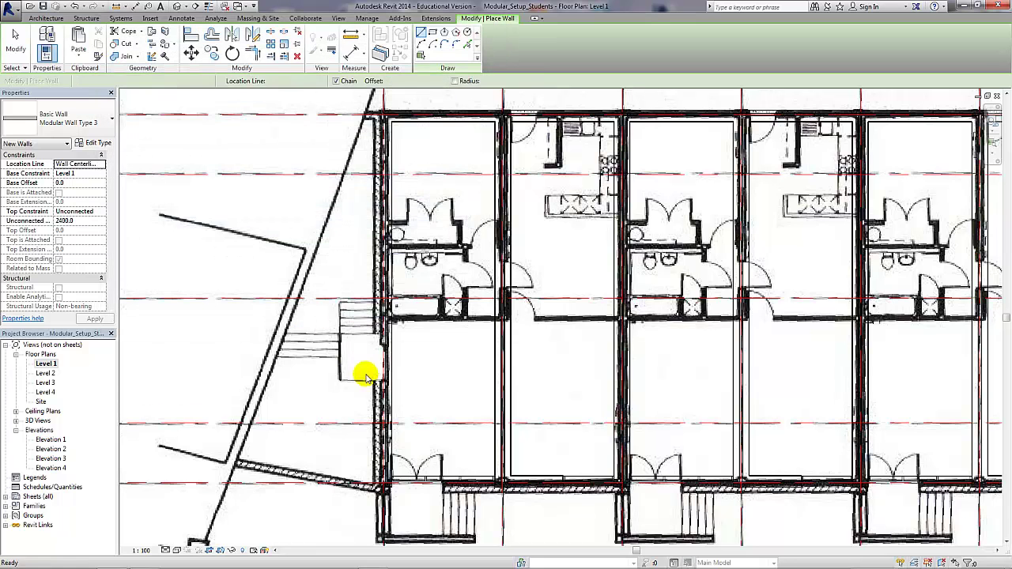
Enter editing of the Module Type A group and begin drawing Modular Wall Type 3 walls
key("Escape")
key("Escape")
left_click(421, 397)
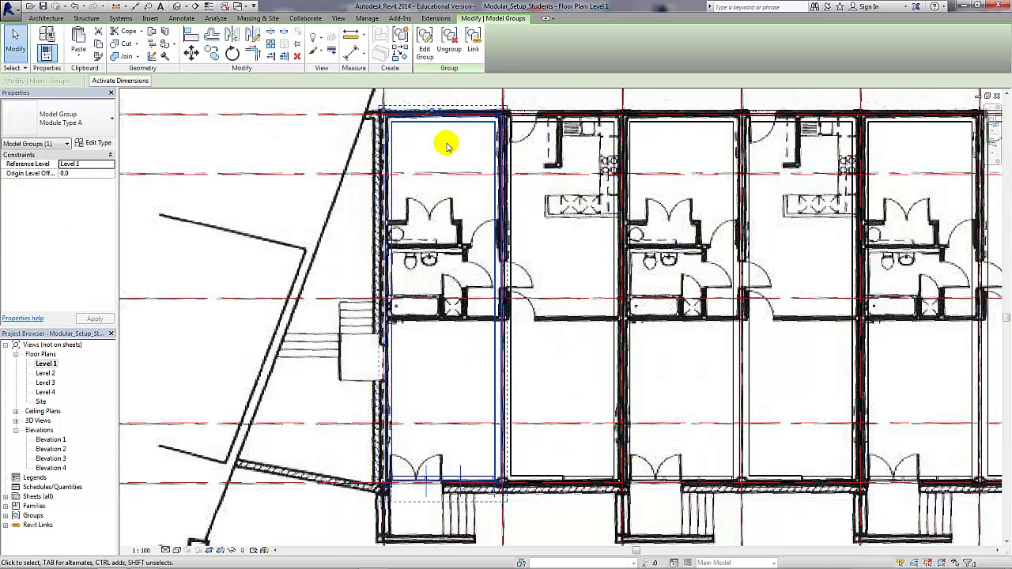
left_click(425, 37)
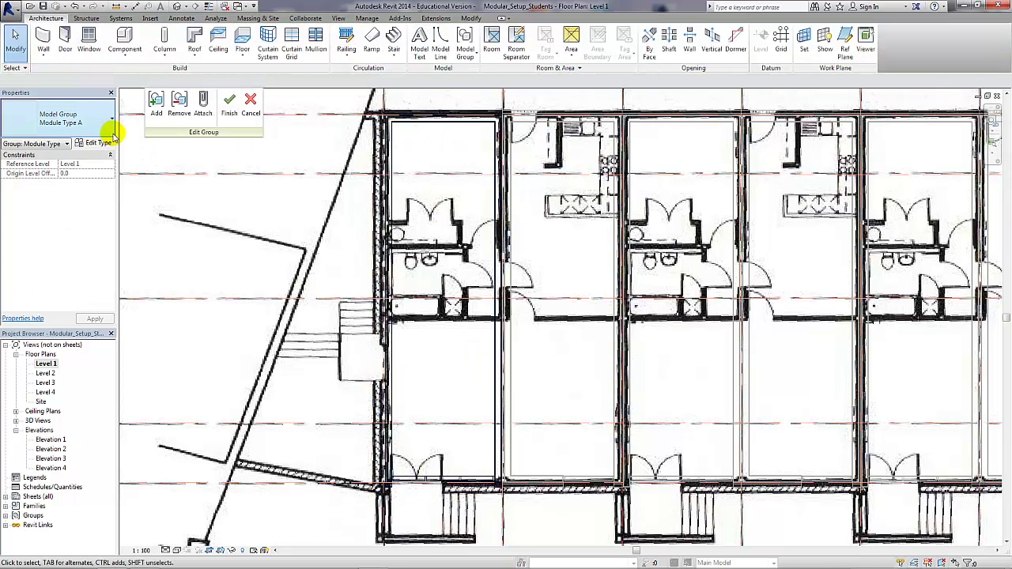
left_click(42, 40)
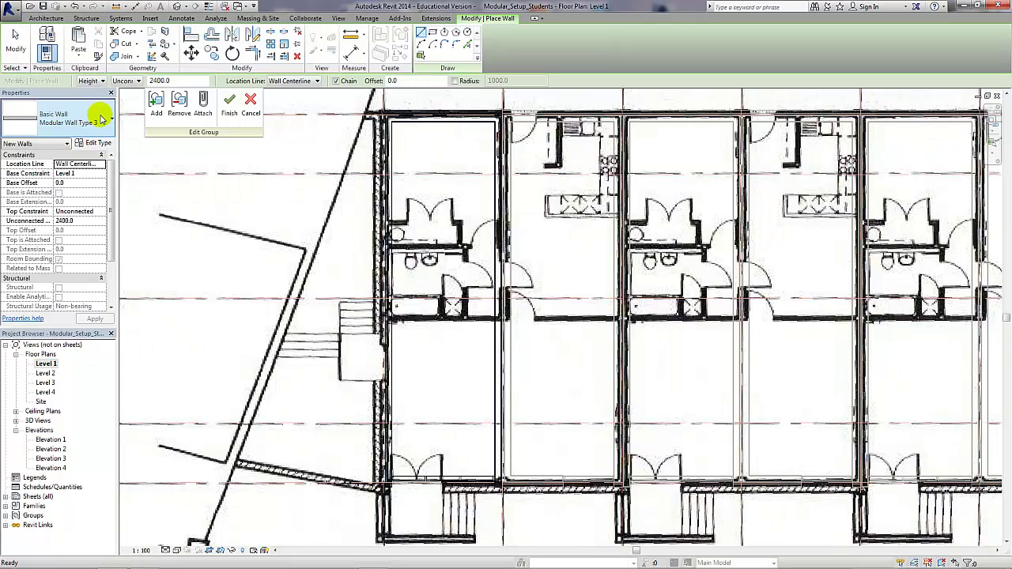
left_click(391, 319)
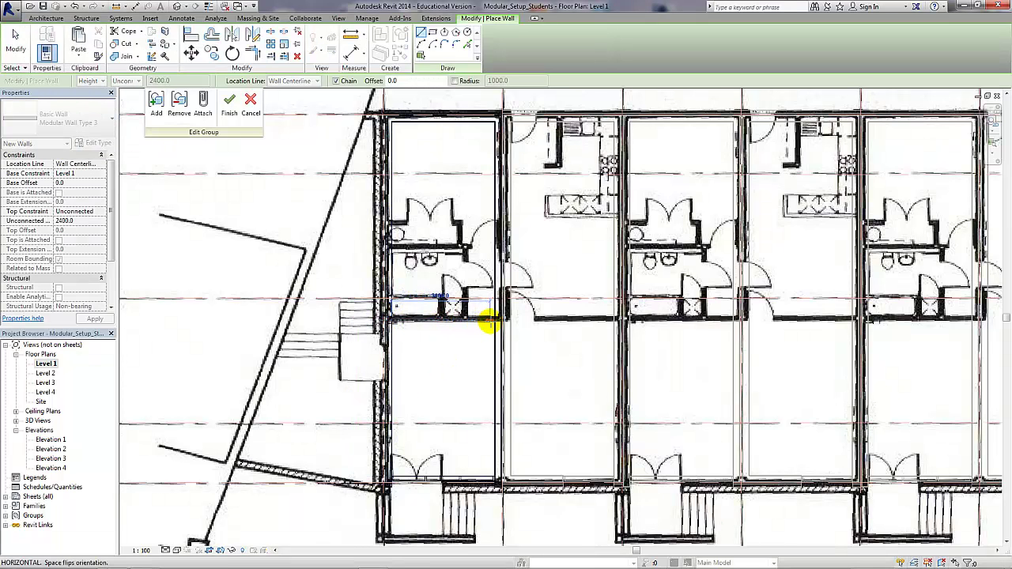
scroll(481, 318, "up", 4)
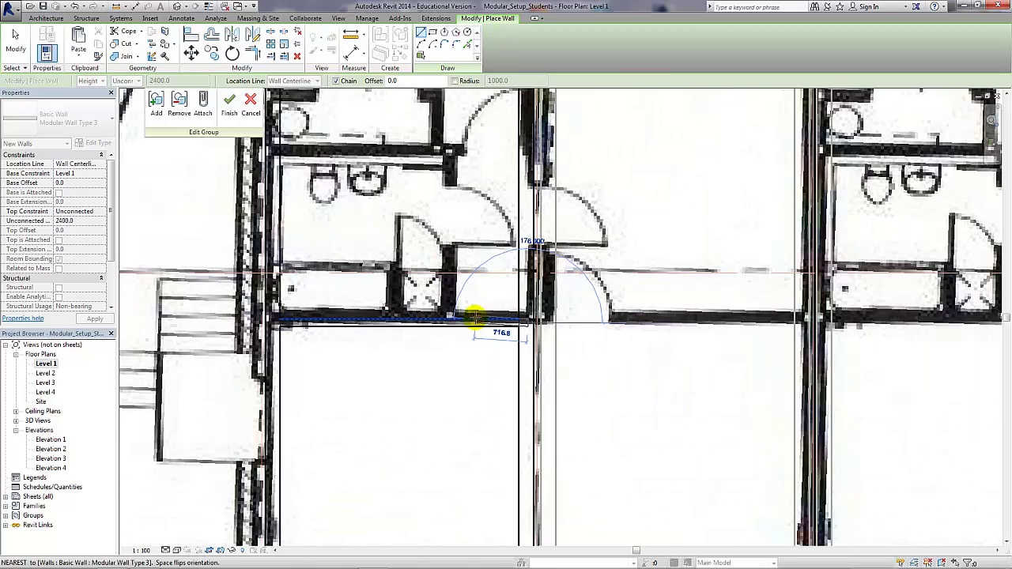
key("Escape")
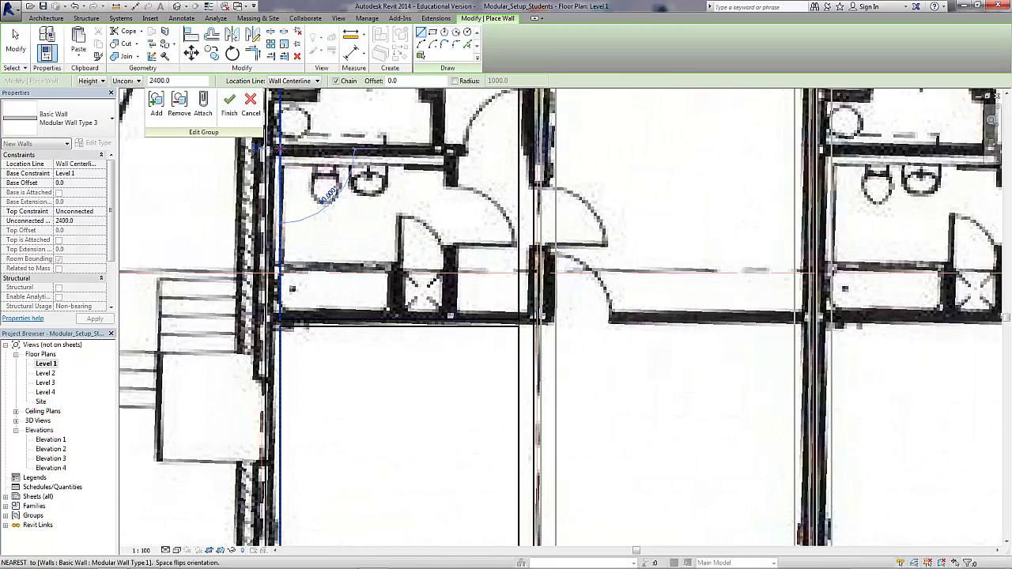
Draw a horizontal bathroom wall, then a vertical-and-horizontal wall chain around the closet
left_click(278, 148)
left_click(515, 147)
key("Escape")
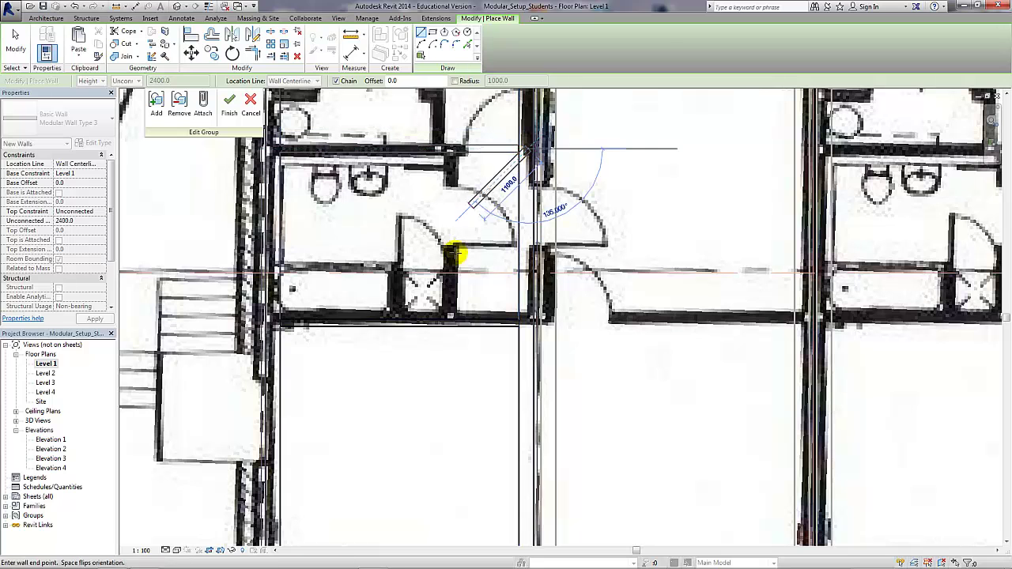
left_click(447, 316)
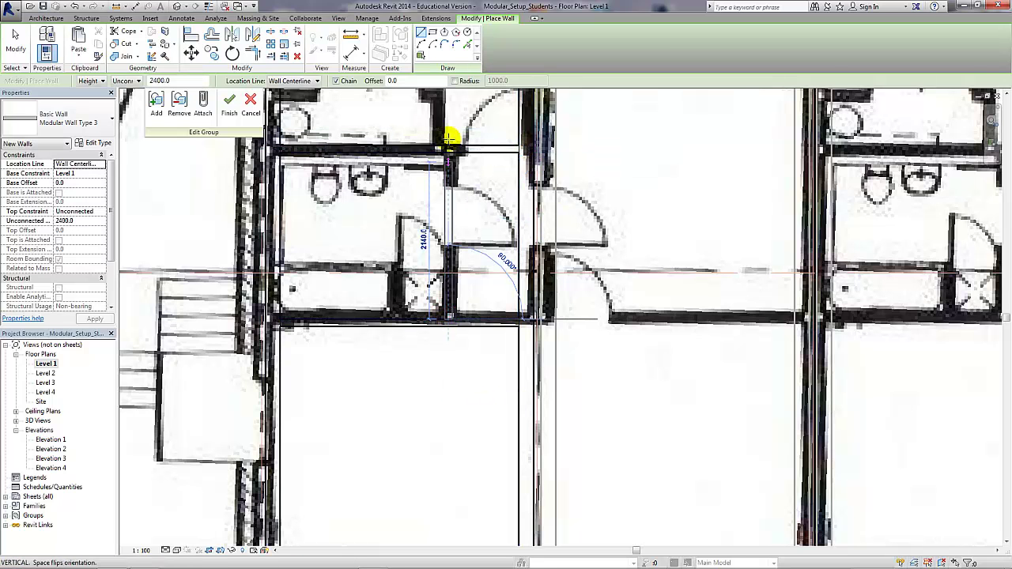
scroll(457, 178, "up", 2)
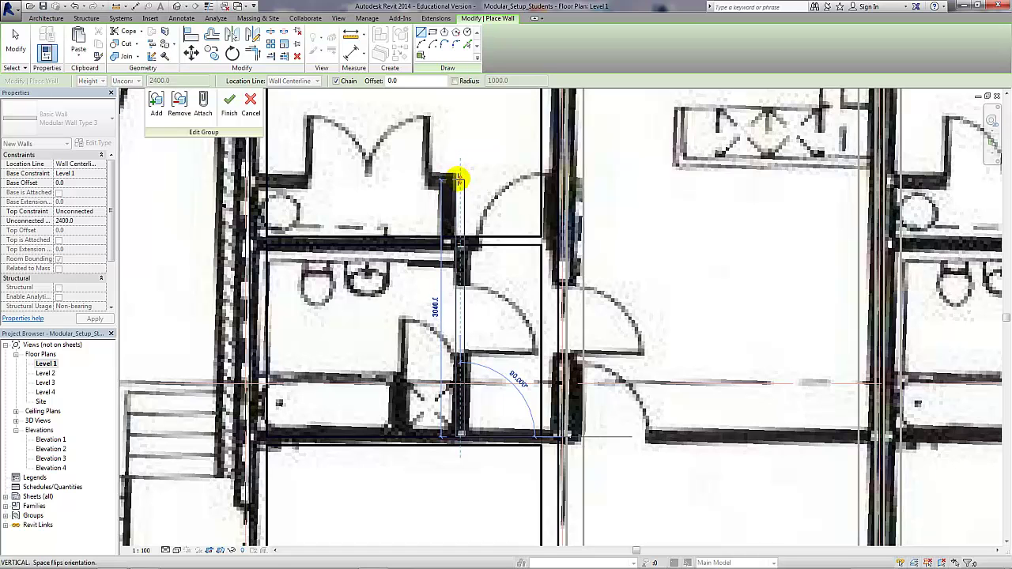
left_click(459, 180)
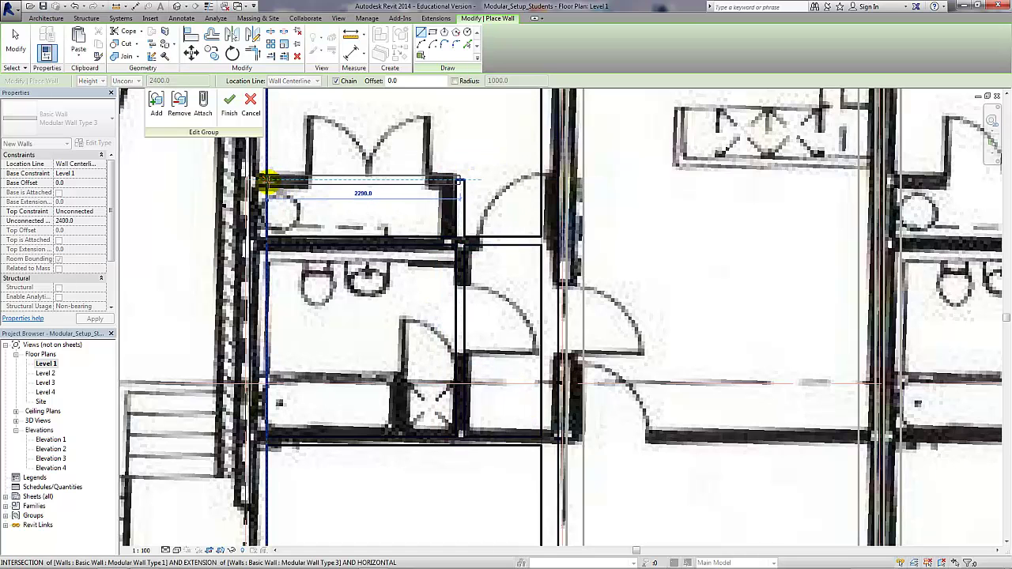
left_click(270, 181)
key("Escape")
key("Escape")
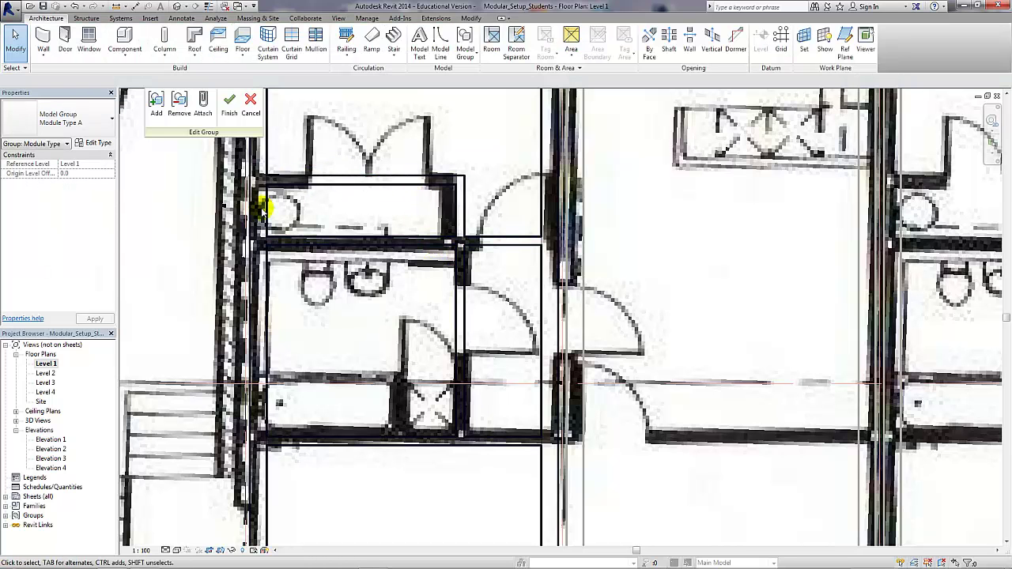
Place three Int. Single-Flush 9x21M doors in the new horizontal and vertical bathroom walls
left_click(65, 39)
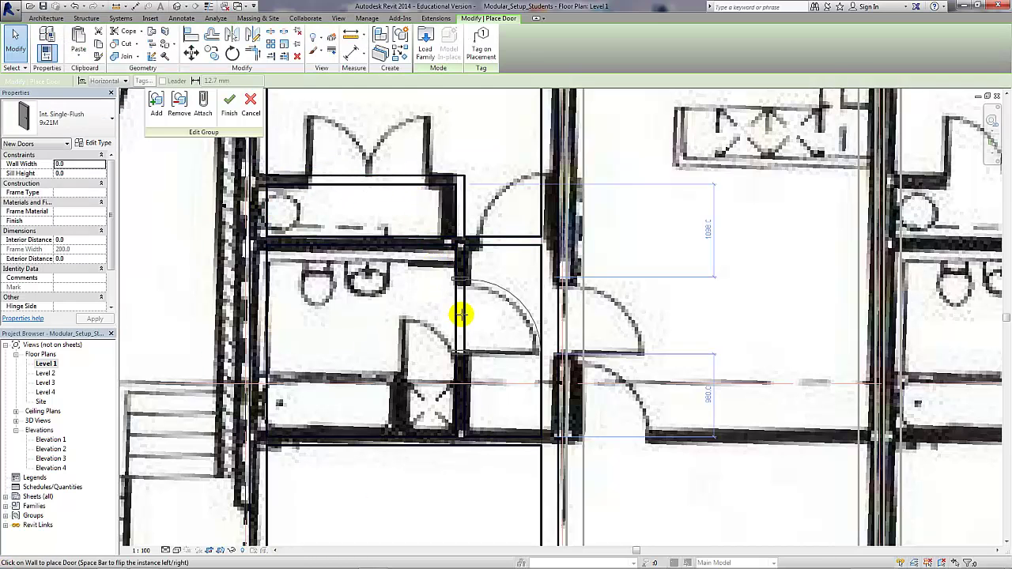
left_click(99, 129)
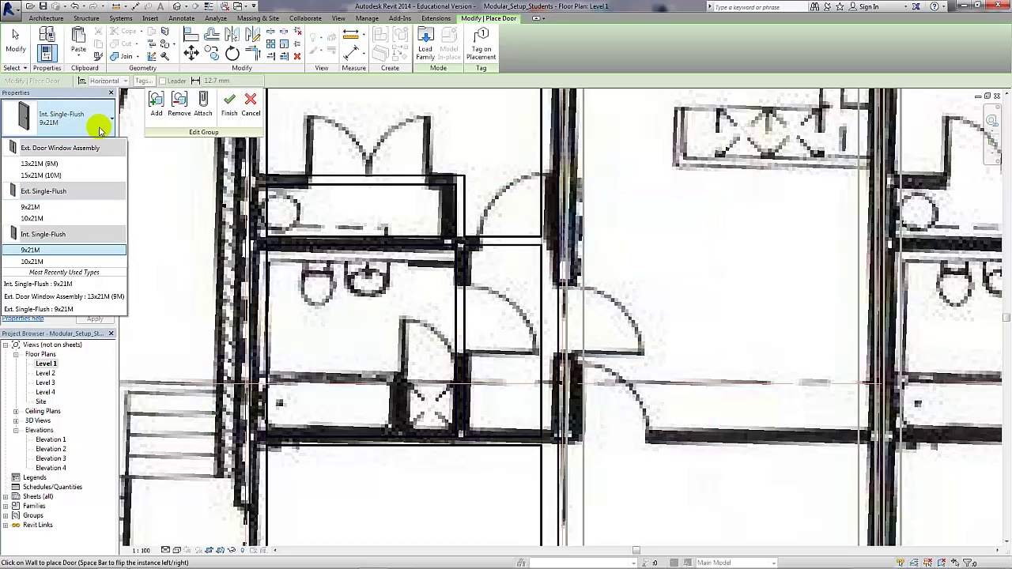
left_click(100, 129)
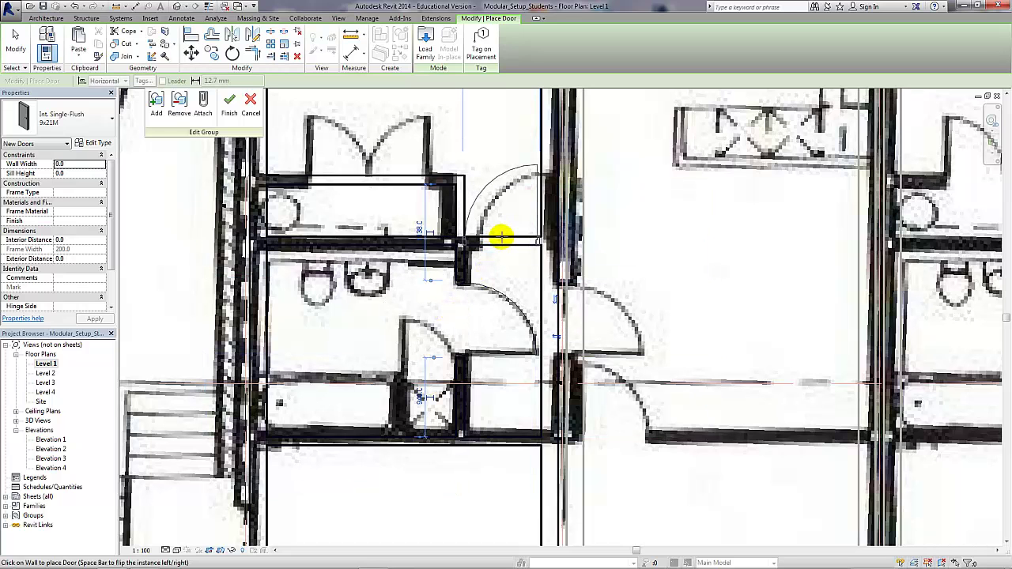
left_click(495, 234)
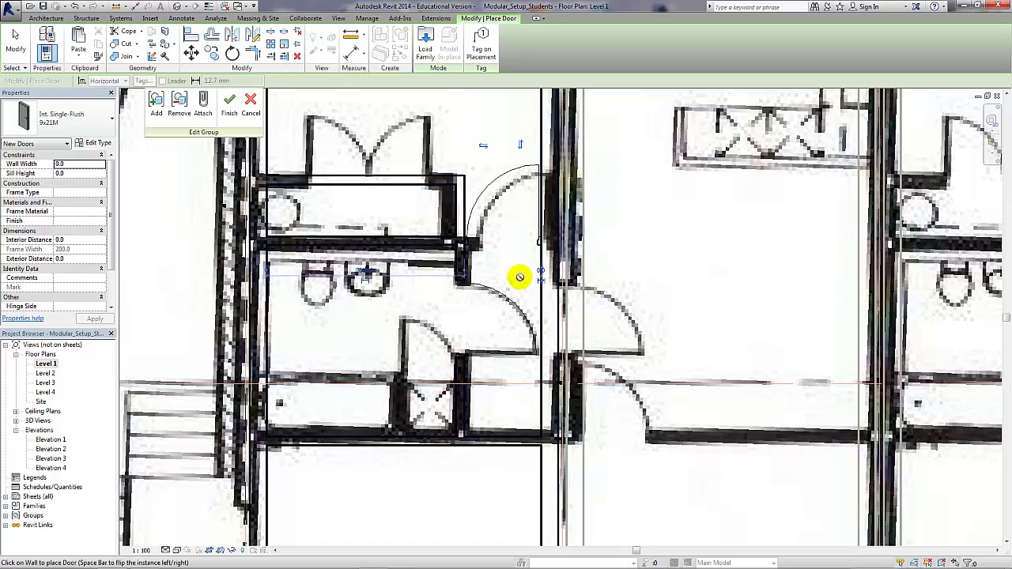
left_click(554, 320)
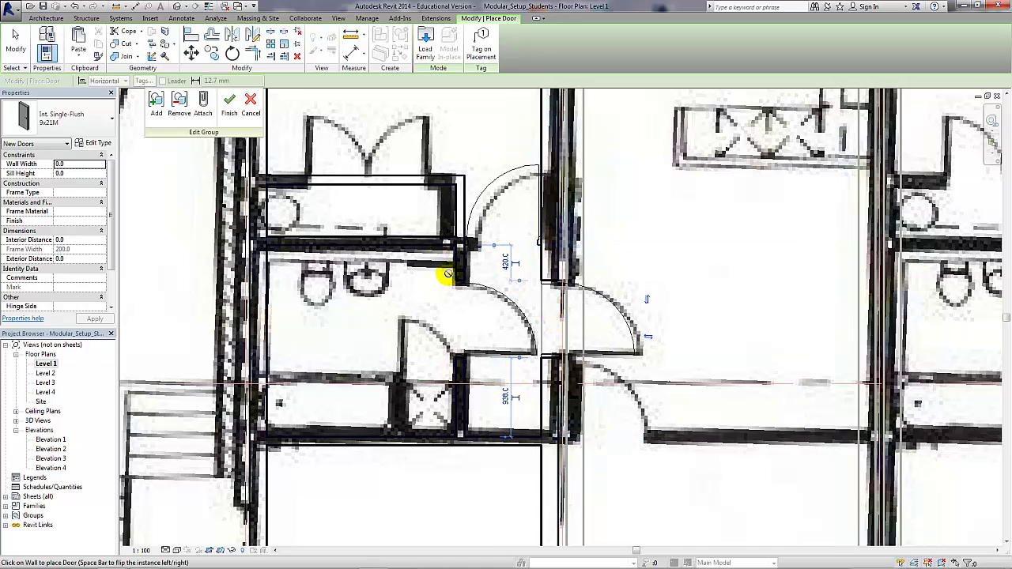
middle_click_drag(492, 309, 458, 267)
scroll(457, 267, "down", 3)
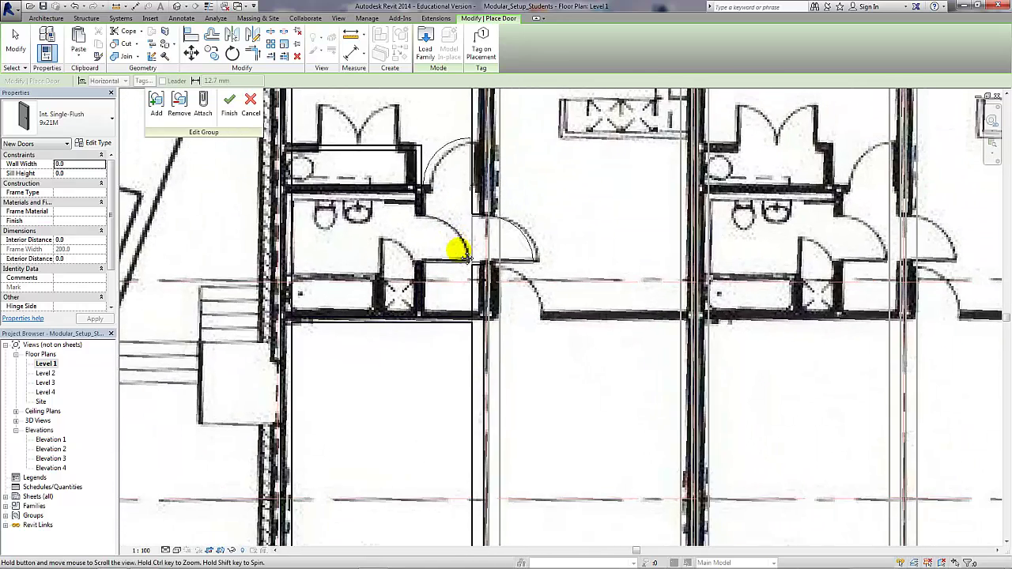
left_click(514, 264)
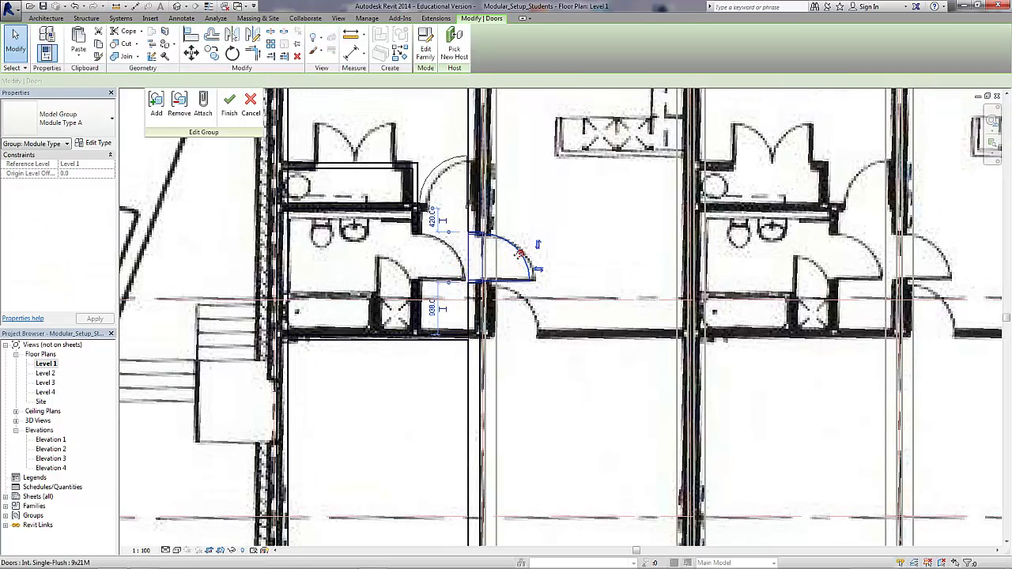
key("Escape")
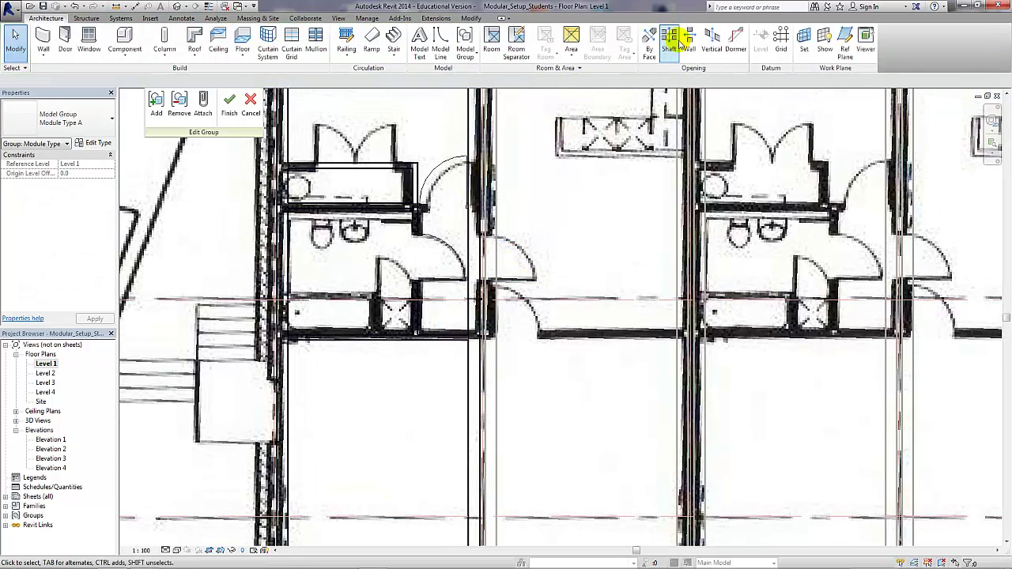
Cut a small rectangular wall opening below the bathroom and check it
left_click(688, 43)
left_click(468, 239)
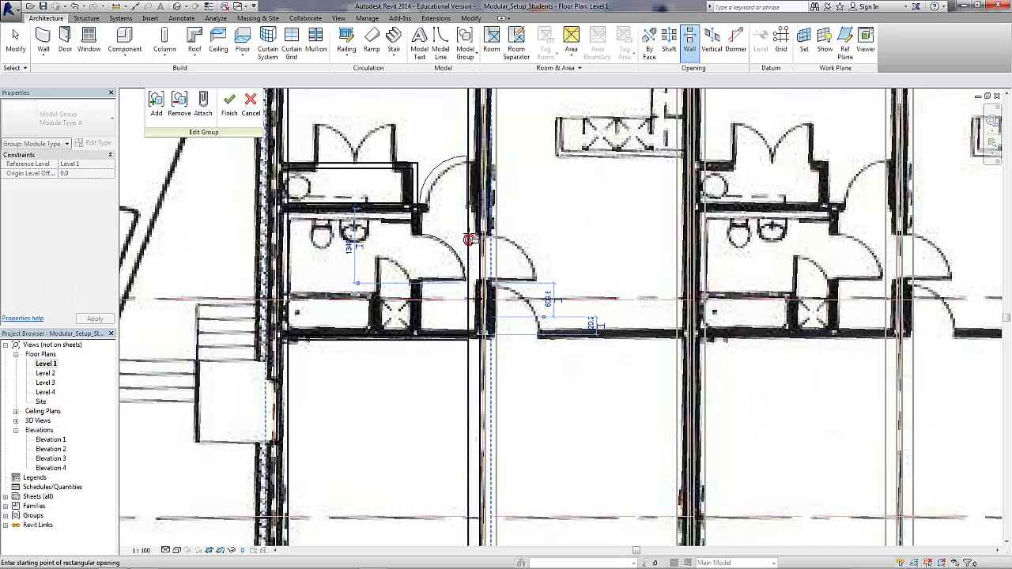
left_click(477, 259)
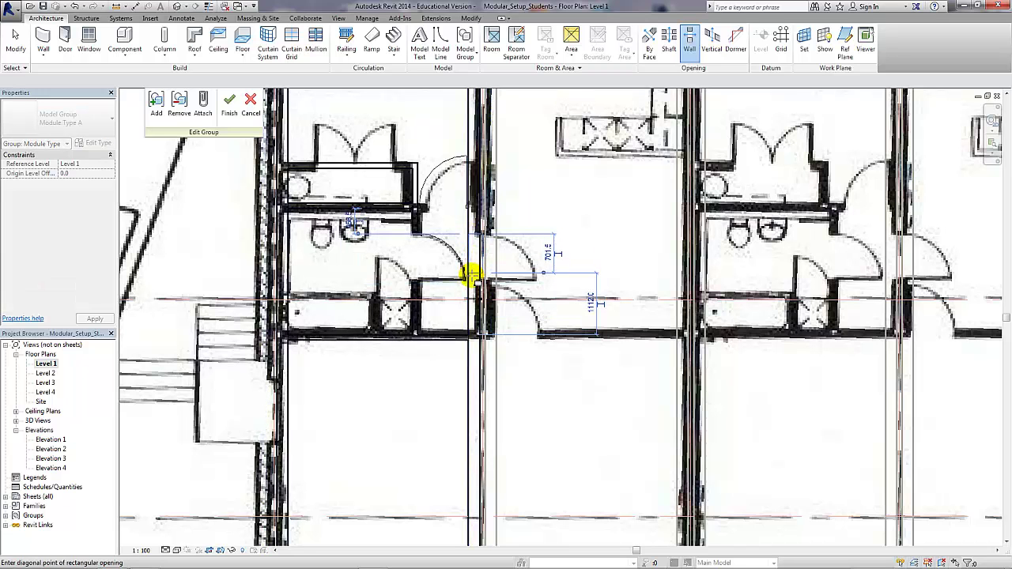
left_click(470, 284)
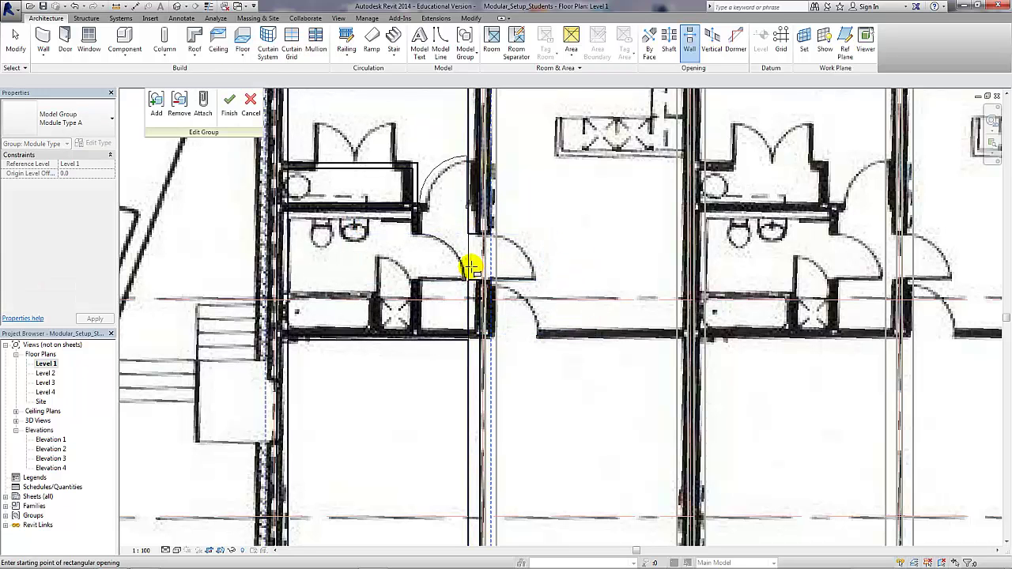
key("Escape")
left_click(470, 261)
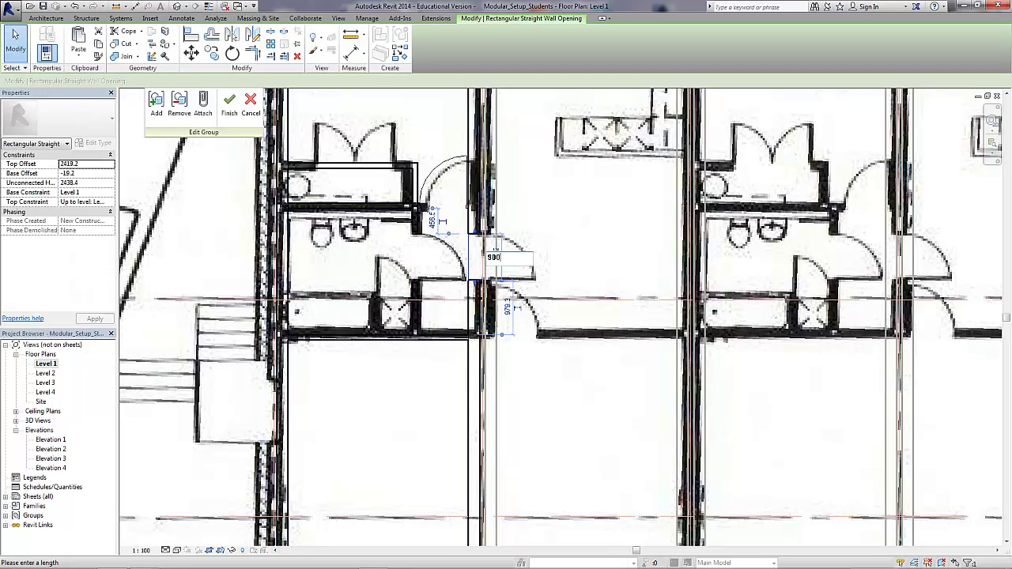
key("Escape")
middle_click_drag(549, 343, 534, 264)
scroll(542, 255, "down", 1)
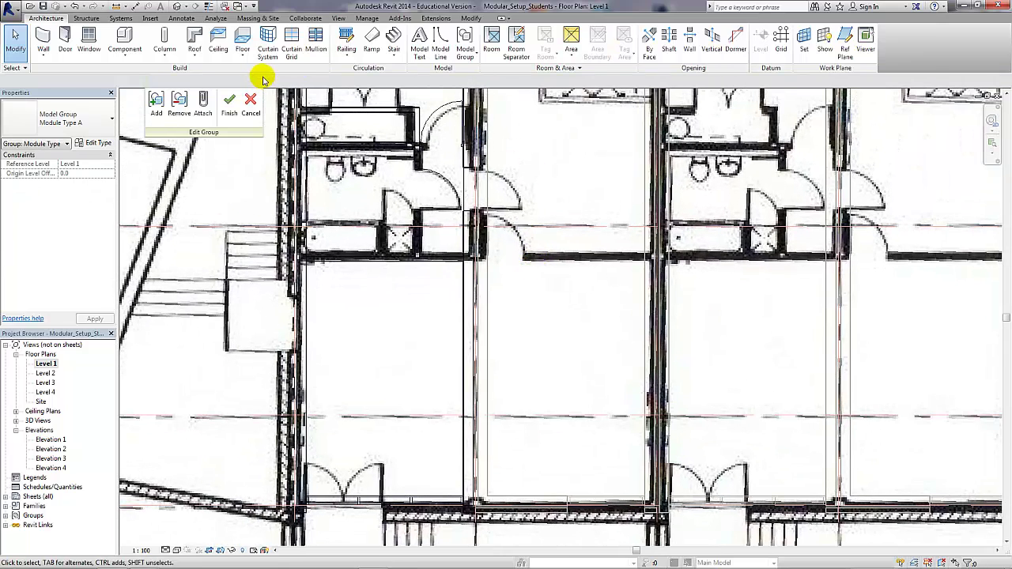
Cut a tall rectangular opening running the length of the dividing wall between units
left_click(689, 48)
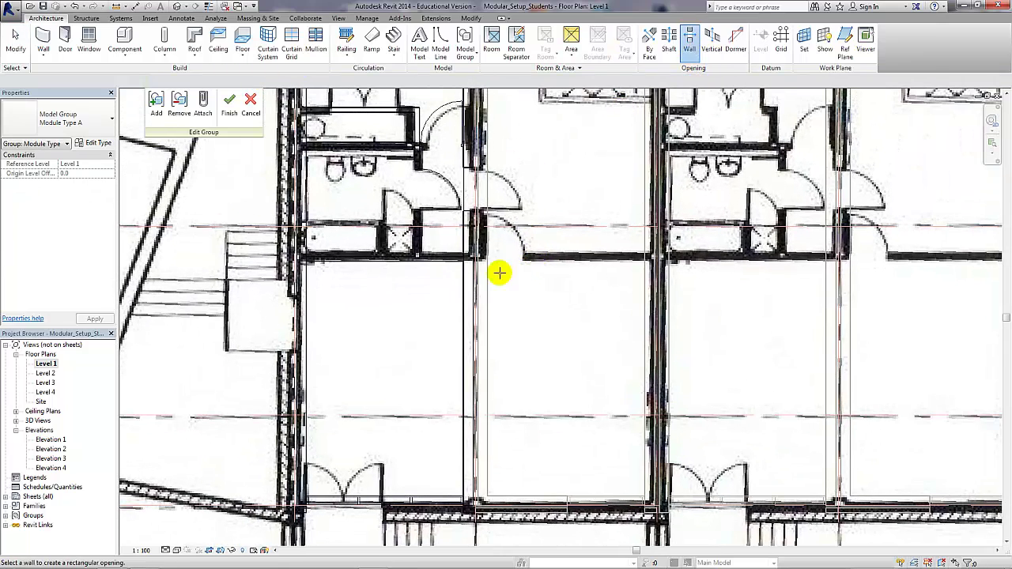
left_click(465, 282)
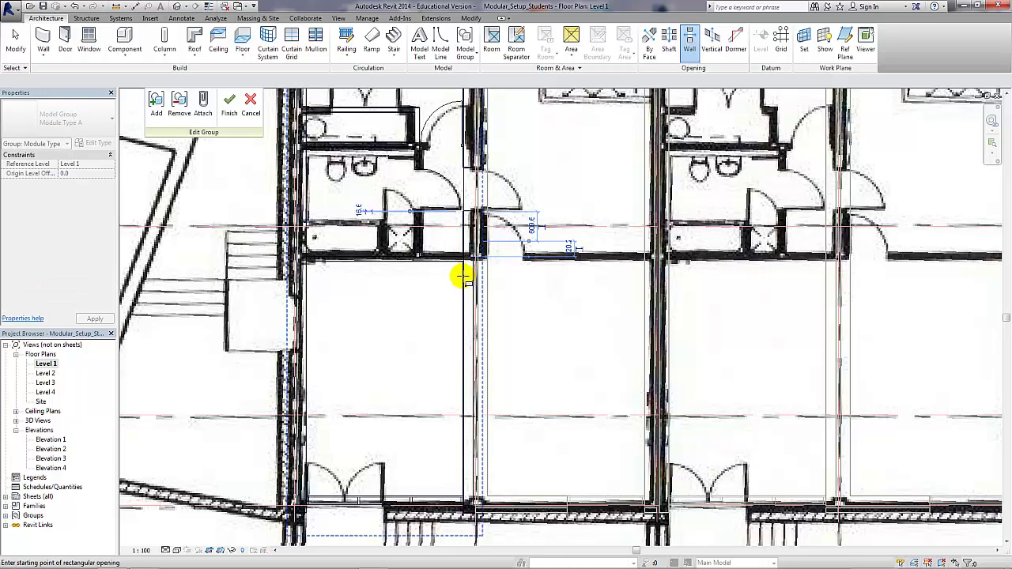
left_click(463, 267)
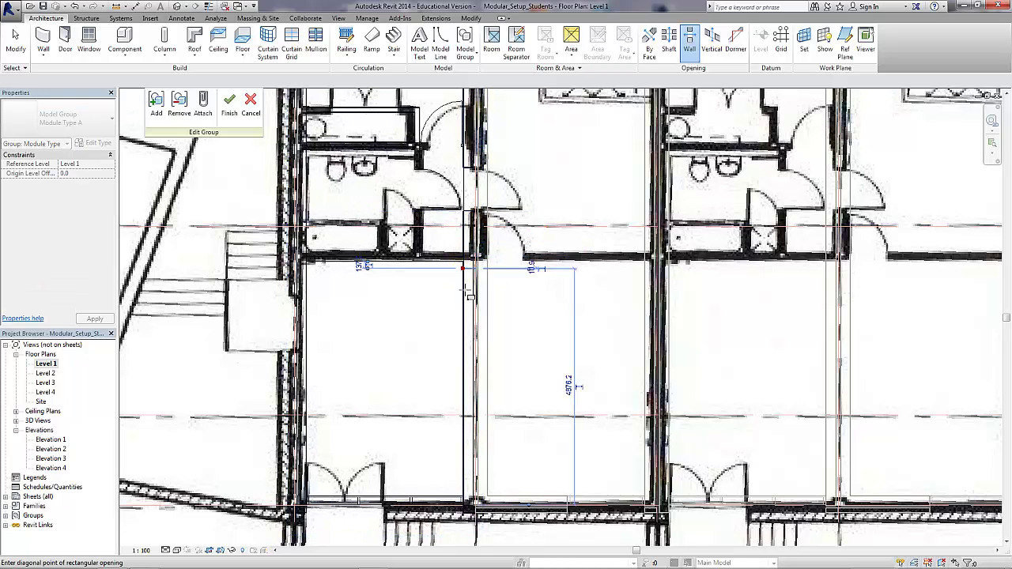
left_click(456, 477)
scroll(463, 510, "up", 2)
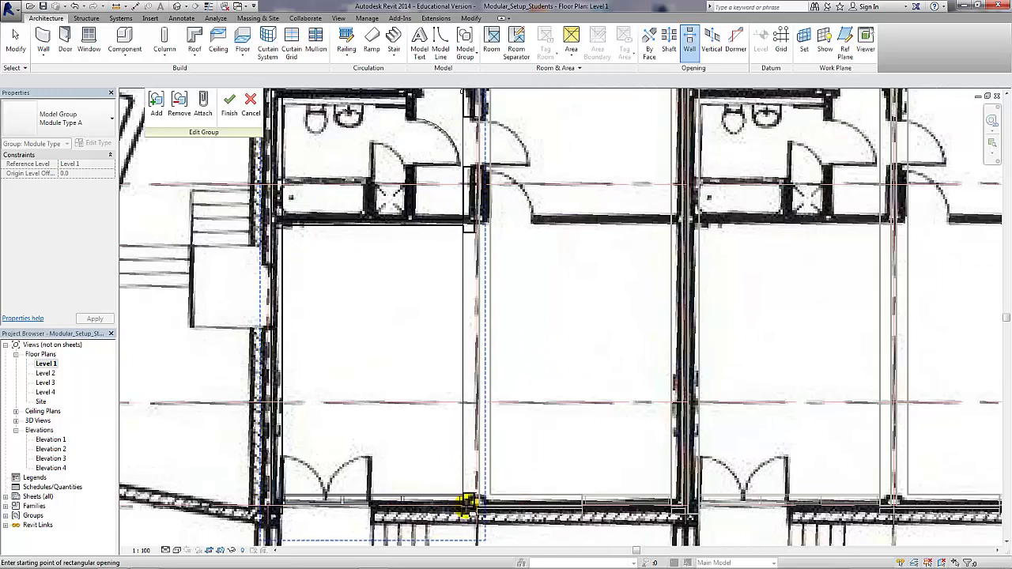
scroll(466, 518, "up", 3)
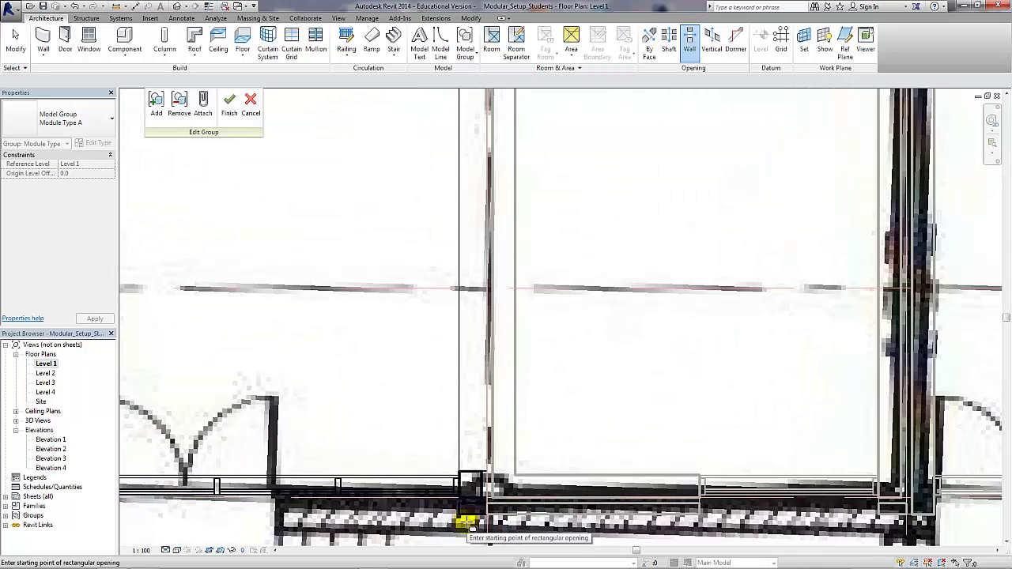
scroll(467, 522, "down", 1)
scroll(467, 523, "down", 3)
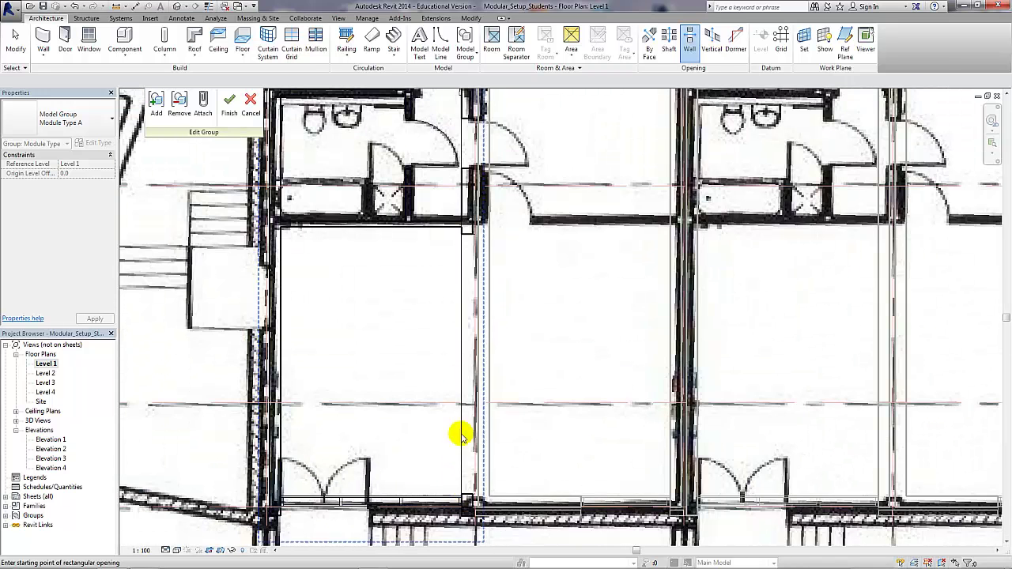
key("Escape")
Align the tall opening's edge to the adjacent wall face
left_click(458, 274)
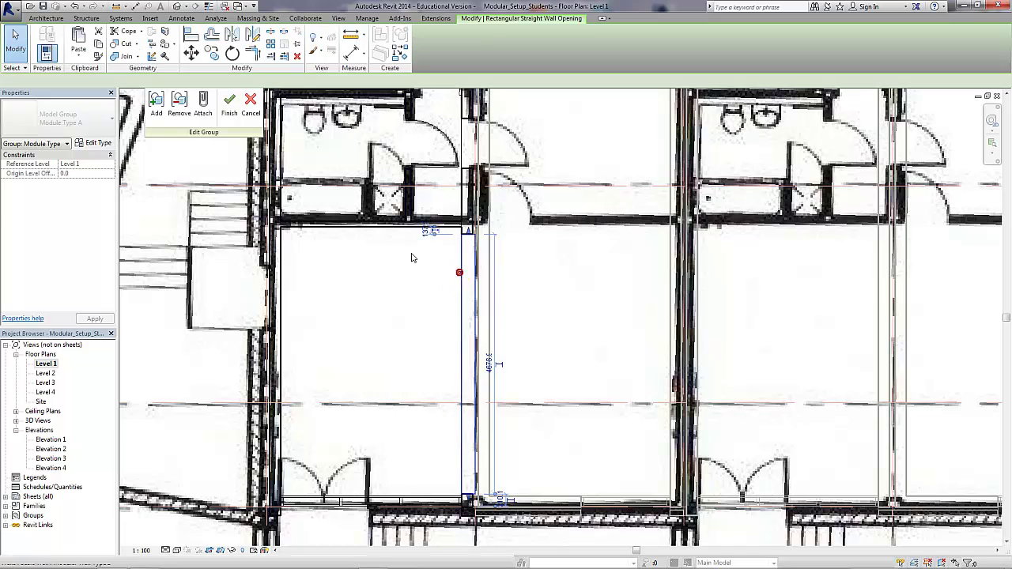
left_click(191, 36)
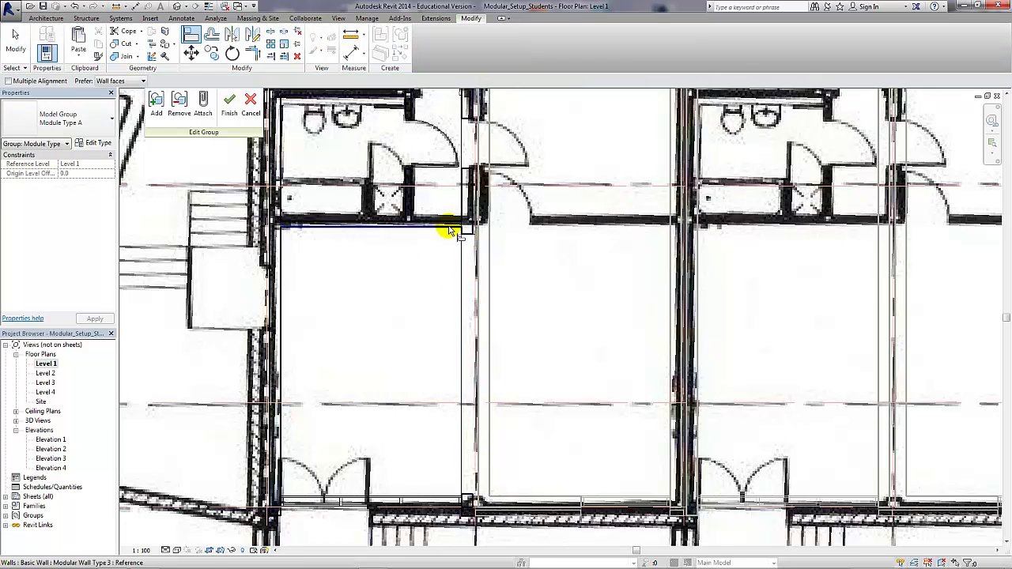
left_click(464, 234)
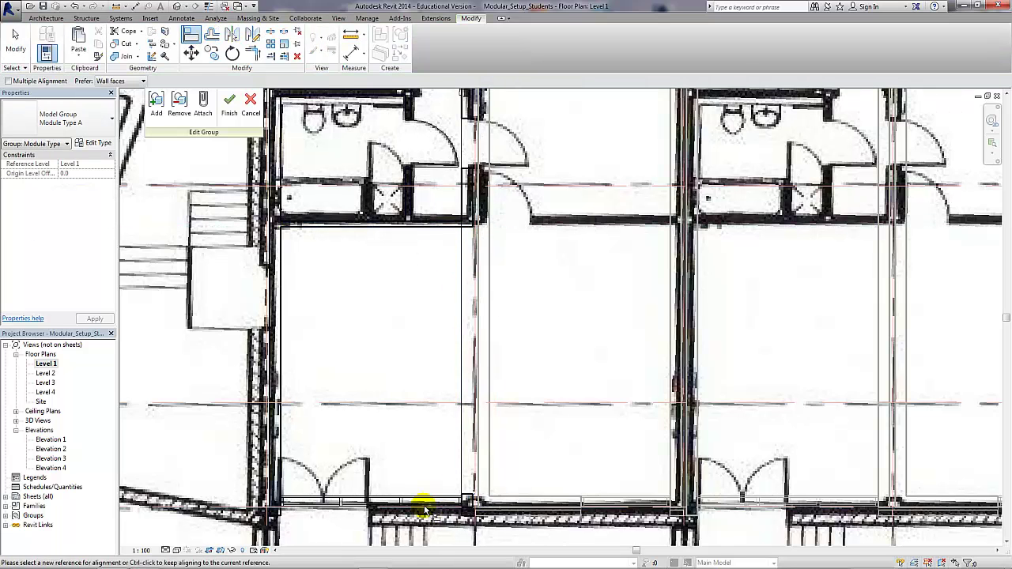
key("Escape")
Switch the plan to the Shaded visual style and frame the module rows
scroll(408, 438, "down", 3)
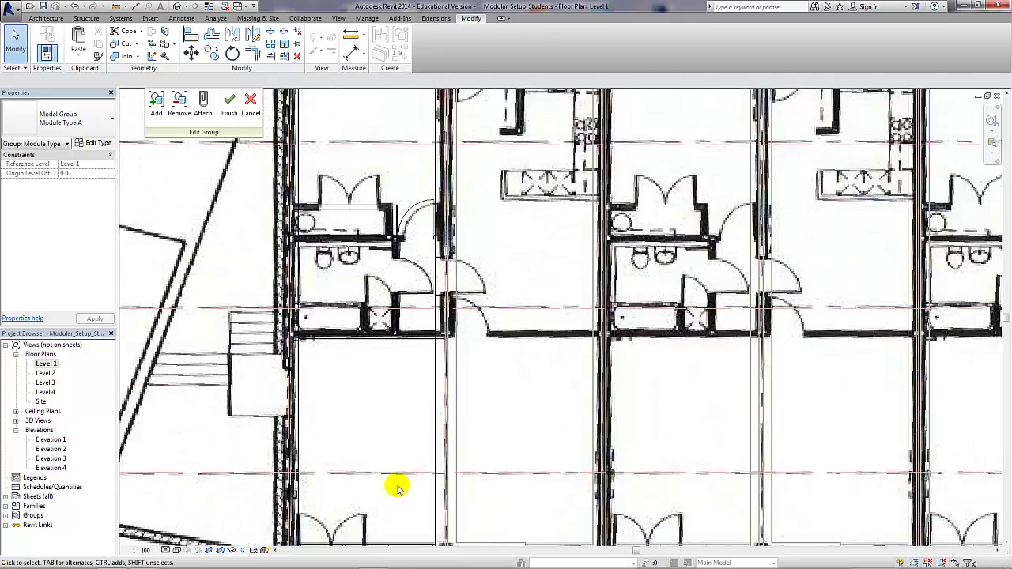
middle_click_drag(398, 476, 423, 487)
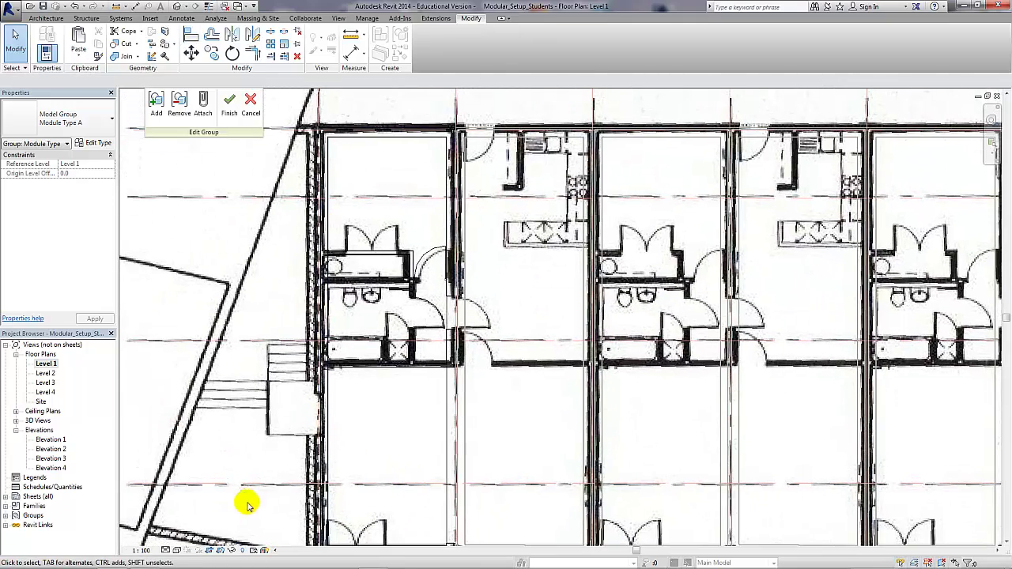
left_click(202, 551)
left_click(198, 504)
middle_click_drag(329, 436, 363, 395)
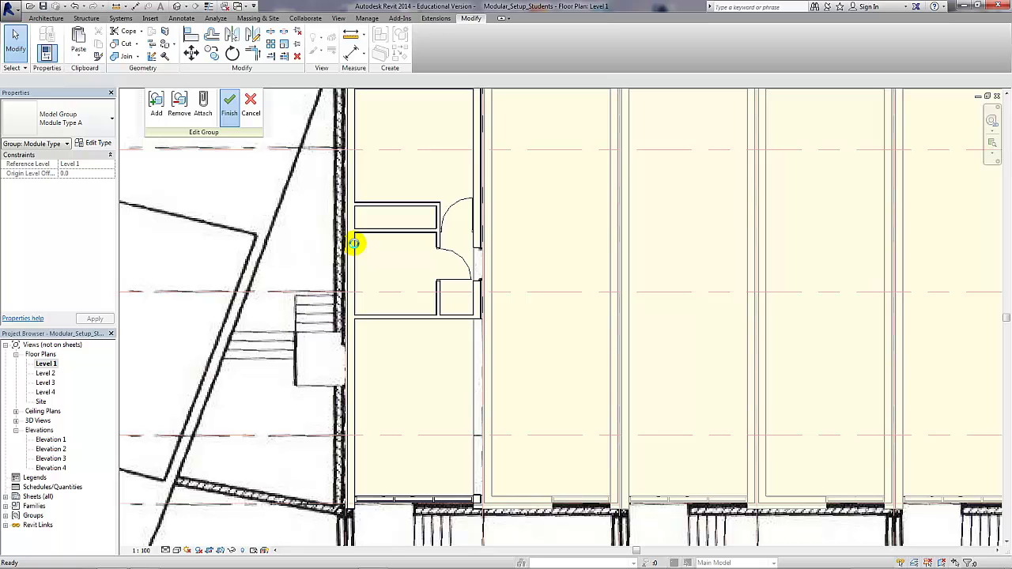
Finish the Module Type A group edit and inspect the block in the default 3D view
left_click(228, 105)
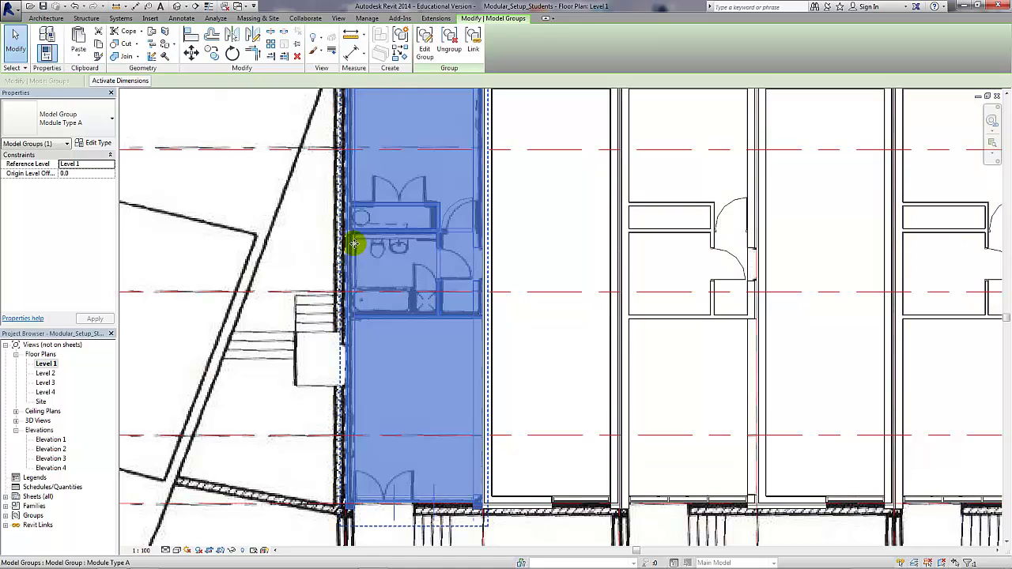
left_click(582, 327)
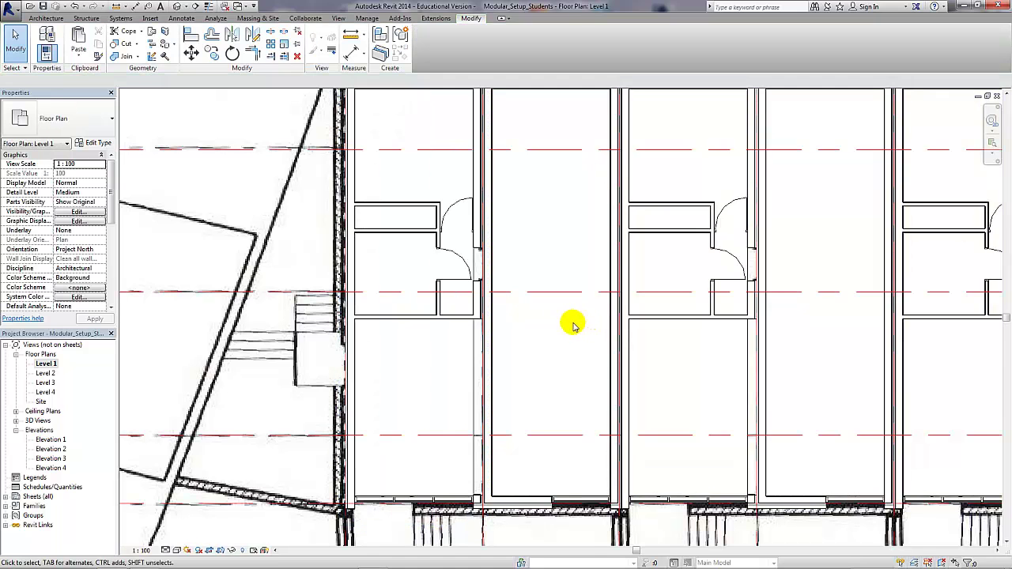
middle_click_drag(573, 324, 446, 374)
left_click(182, 6)
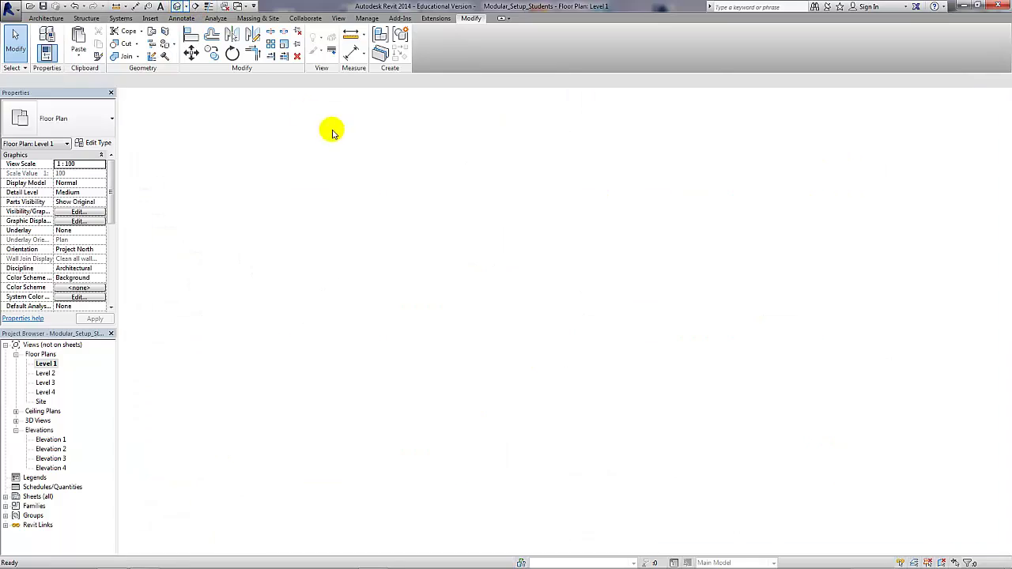
scroll(632, 257, "down", 2)
middle_click_drag(662, 261, 442, 249)
scroll(335, 226, "down", 2)
scroll(435, 226, "up", 2)
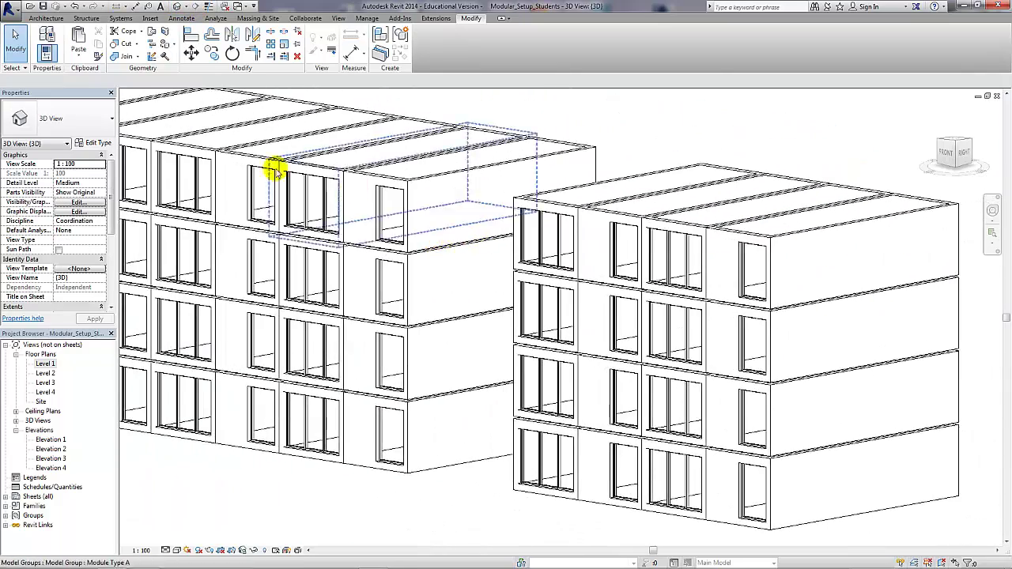
Return to Level 1, restore its visual style, and select the Module Type B group
double_click(45, 363)
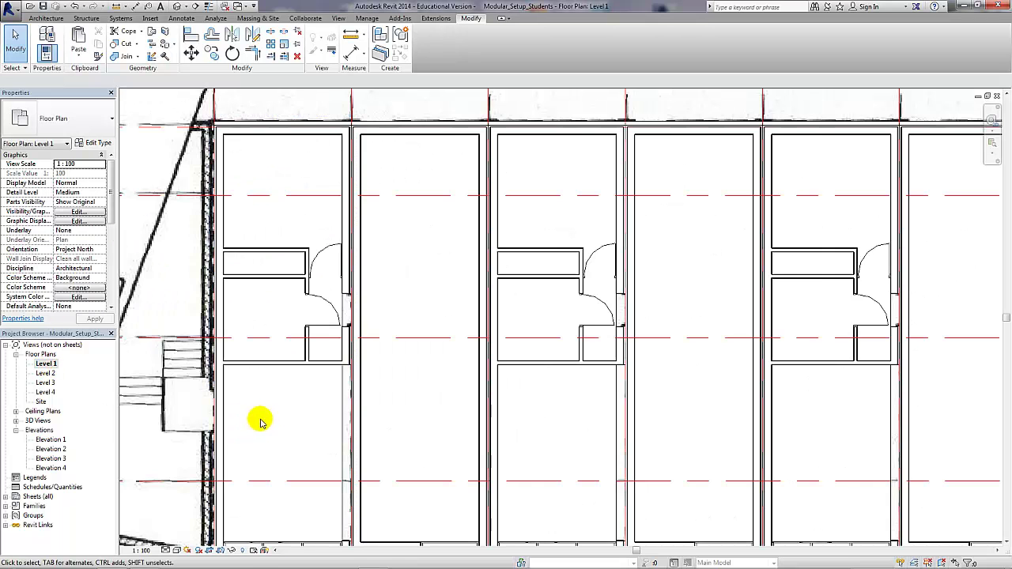
middle_click_drag(267, 420, 294, 406)
left_click(178, 551)
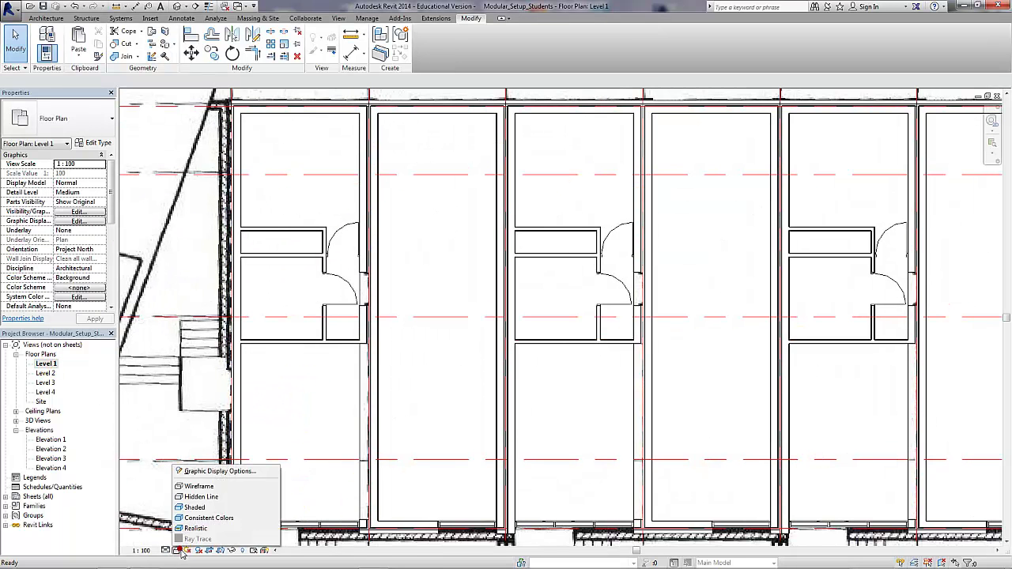
left_click(223, 484)
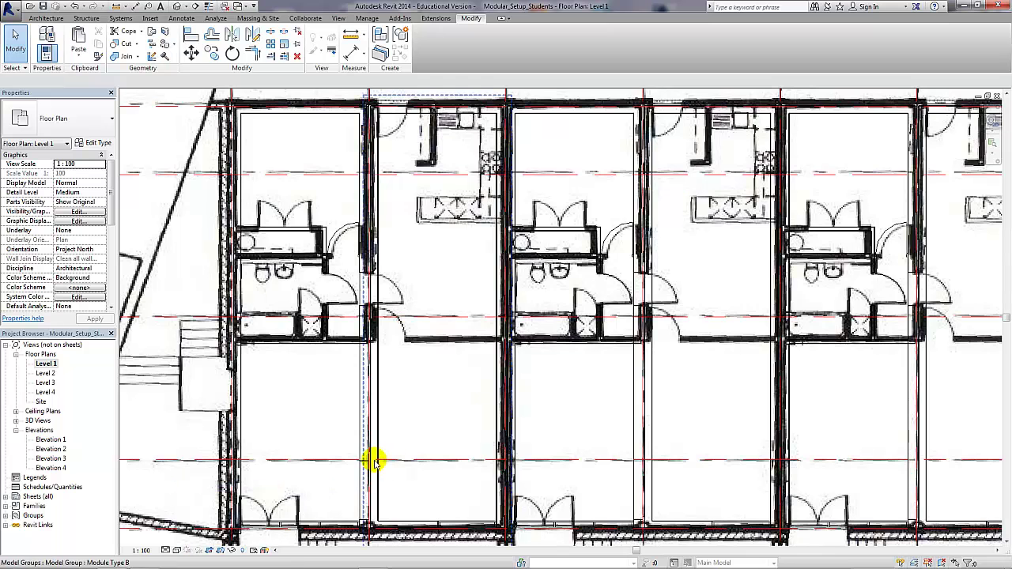
left_click(378, 479)
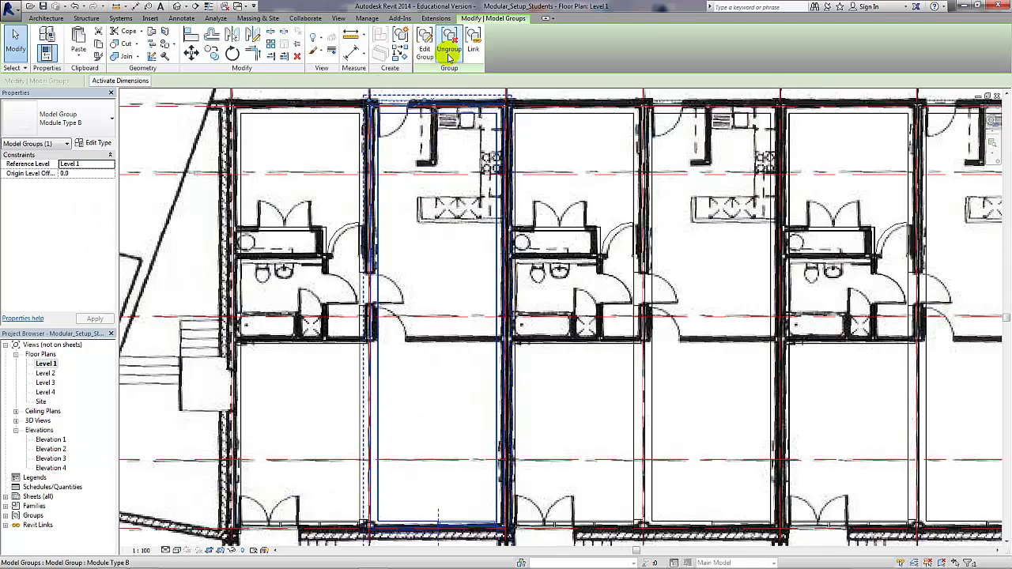
Edit the Module Type B group and draw a cross wall plus L-shaped kitchen partition walls
left_click(428, 39)
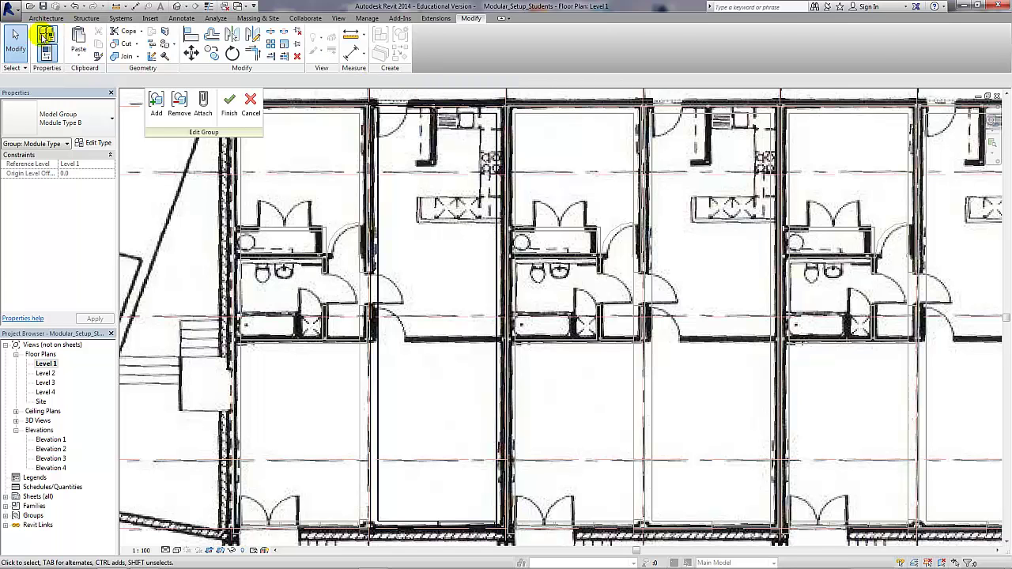
left_click(45, 19)
left_click(46, 41)
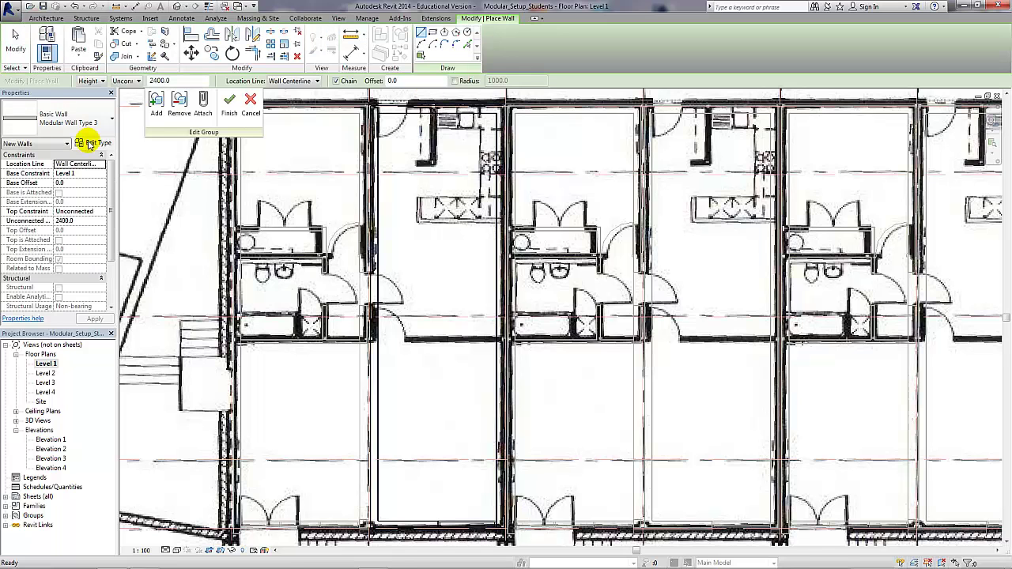
left_click(378, 340)
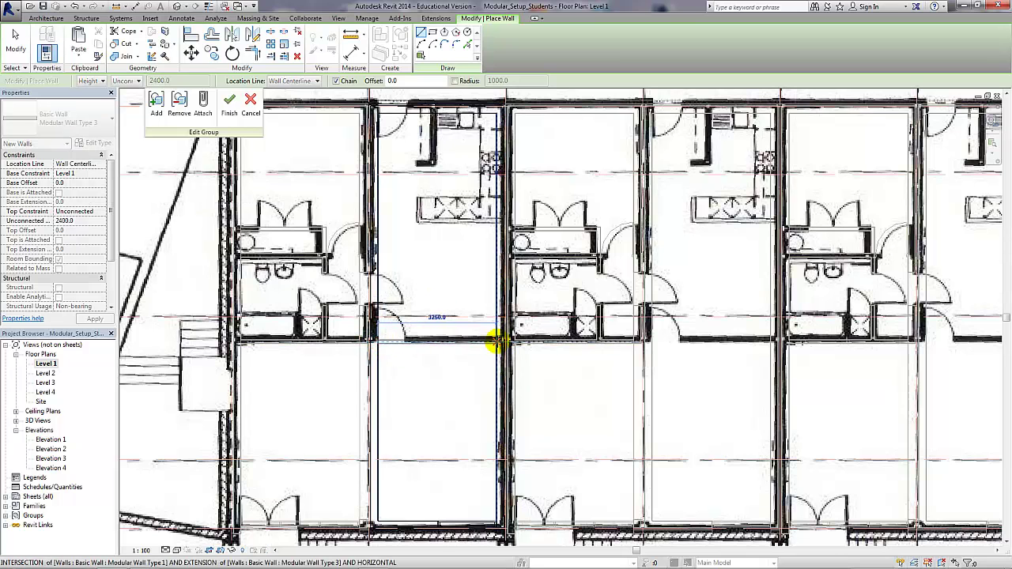
left_click(496, 341)
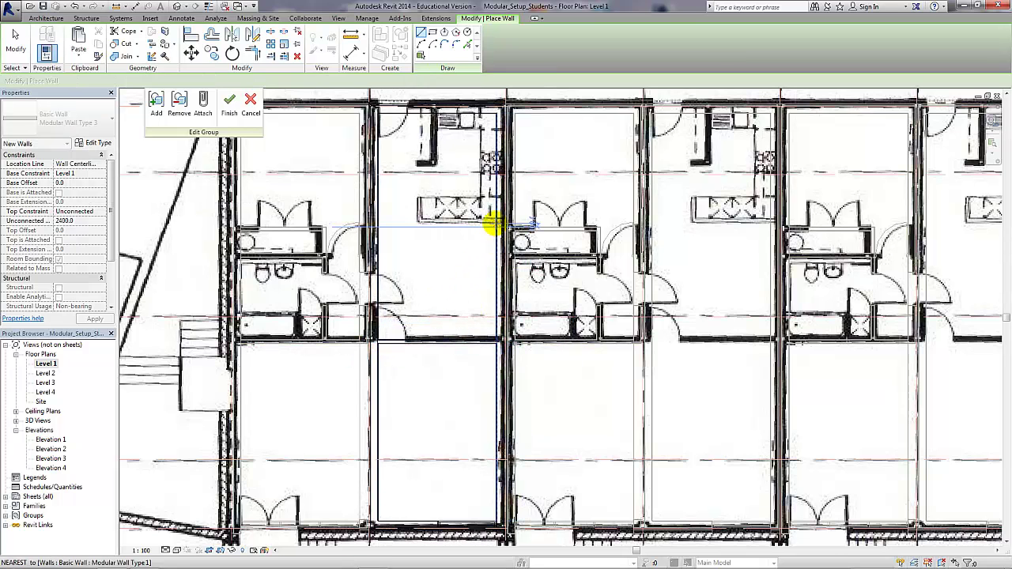
left_click(496, 235)
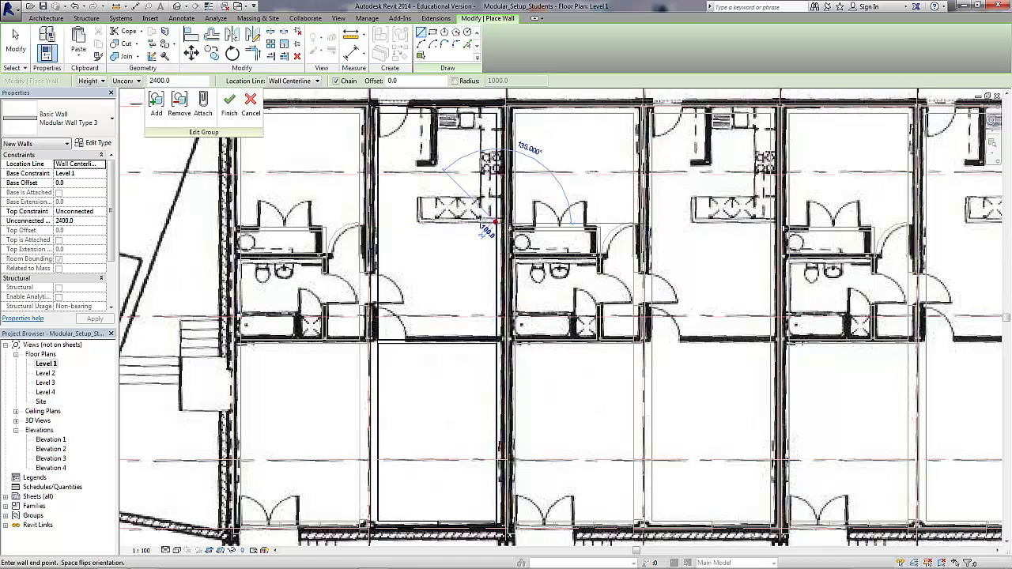
left_click(420, 223)
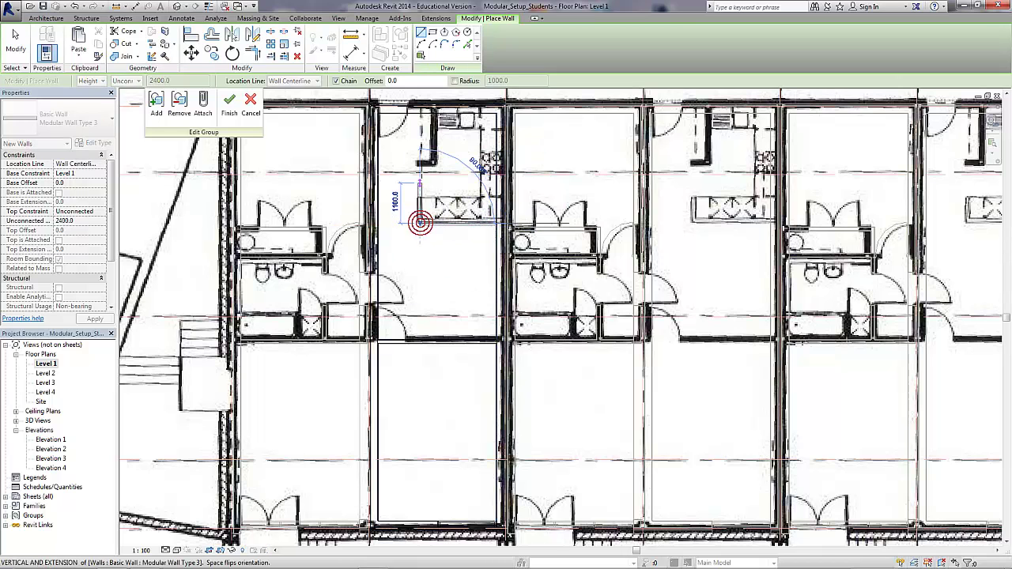
left_click(421, 163)
left_click(427, 114)
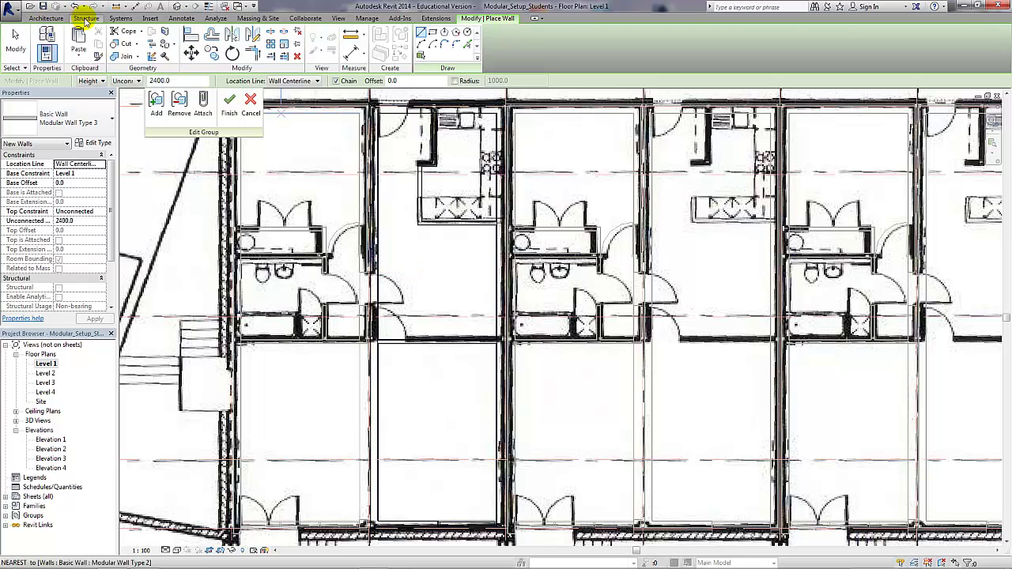
Place a single-flush door in the new cross wall
left_click(46, 17)
left_click(60, 42)
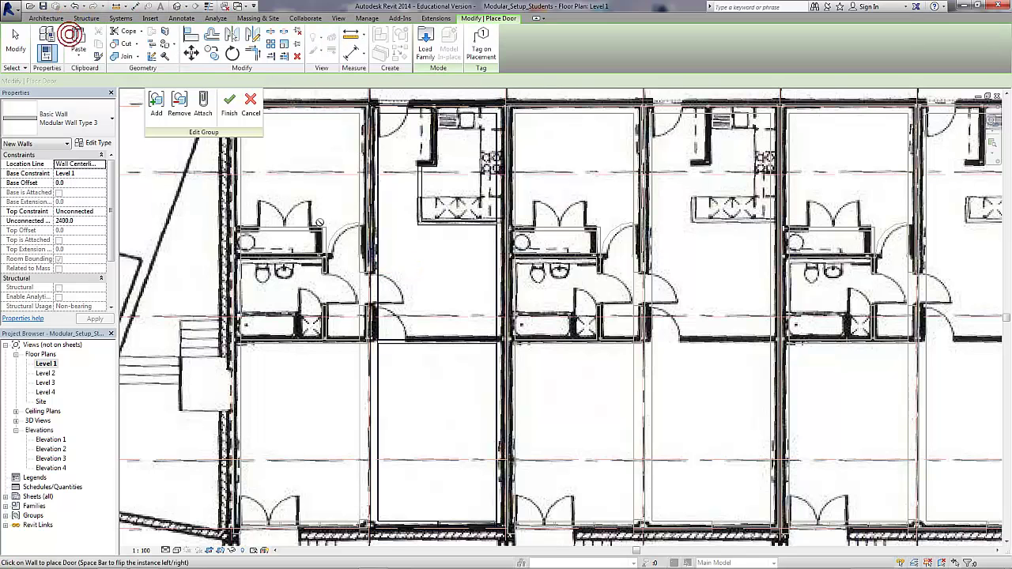
left_click(376, 288)
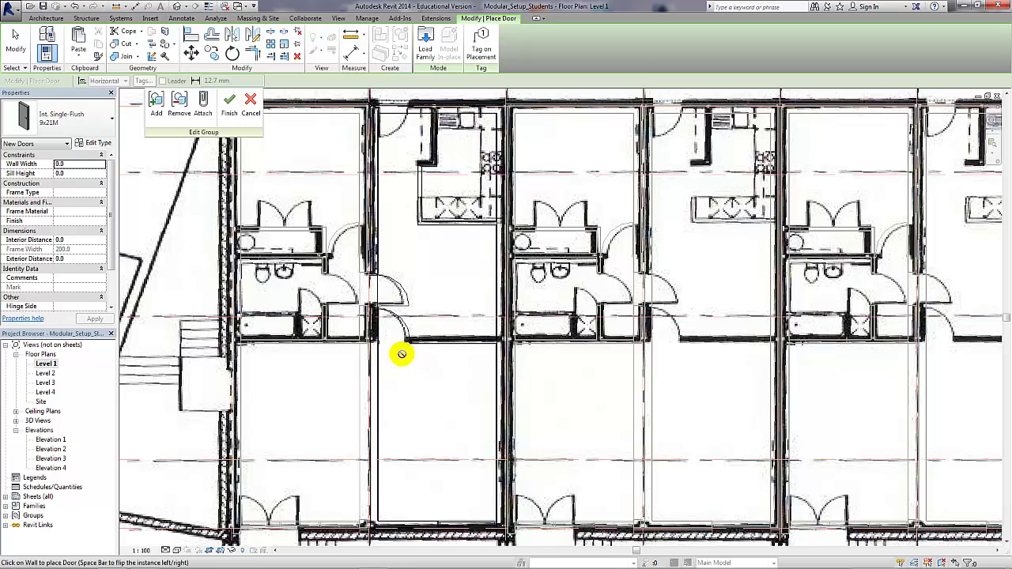
middle_click_drag(412, 362, 434, 362)
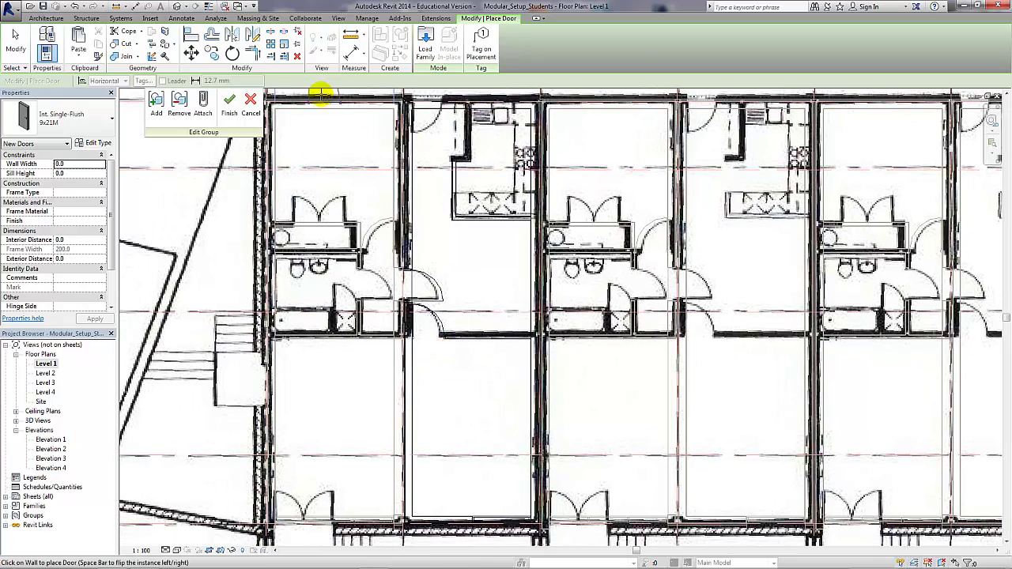
left_click(46, 17)
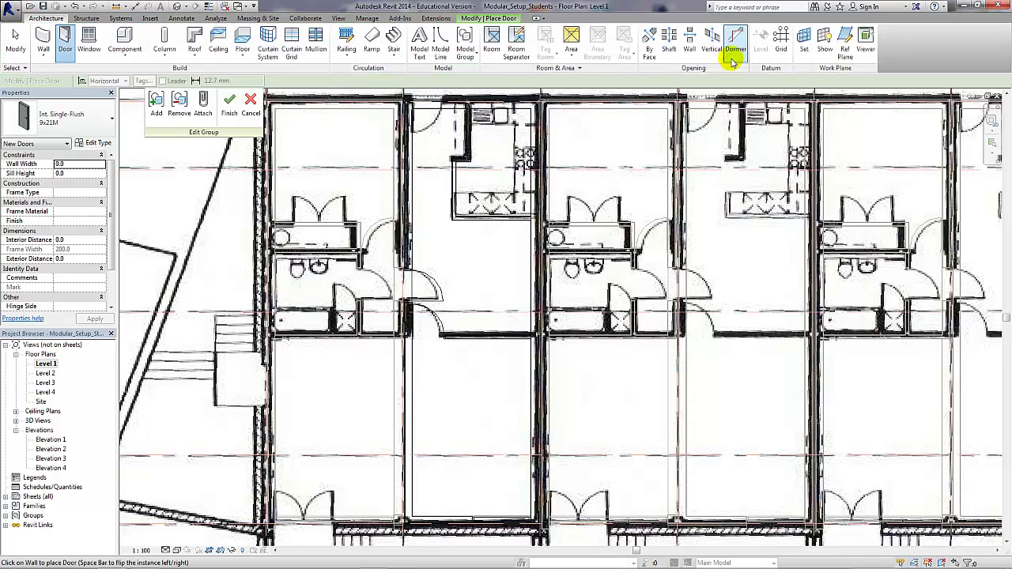
Cut a tall rectangular opening in the Module Type B wall
left_click(690, 39)
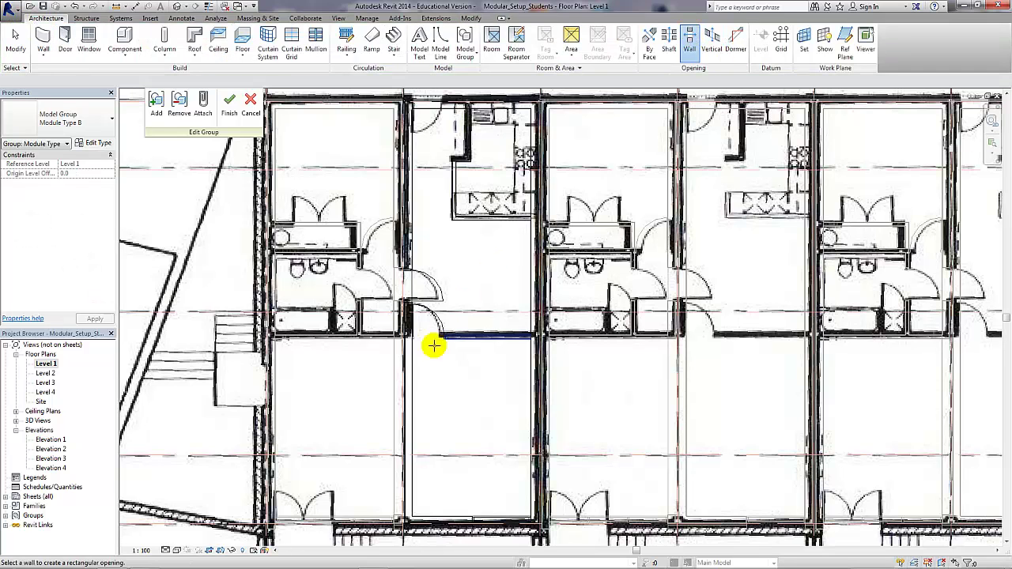
left_click(412, 362)
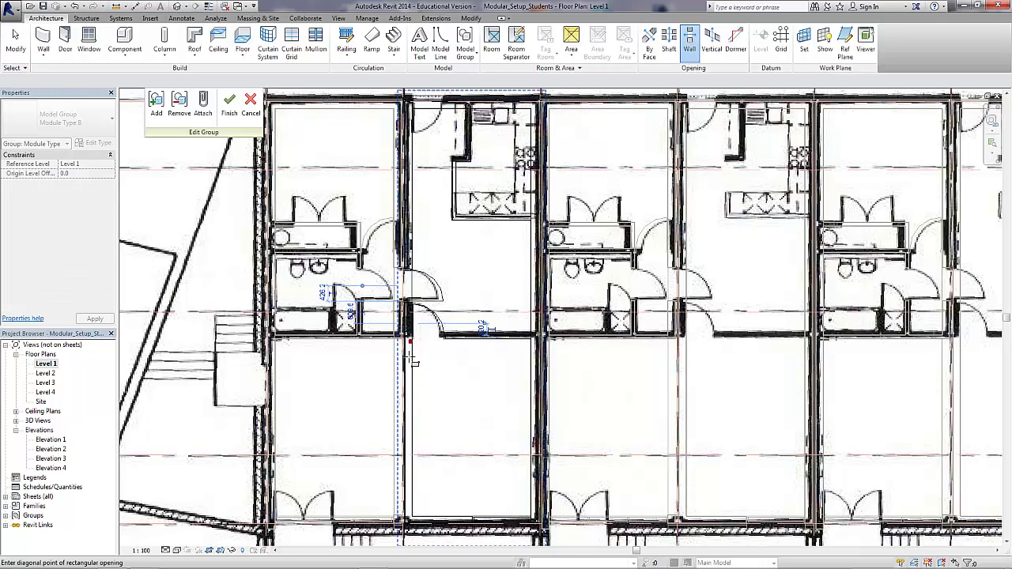
left_click(412, 342)
left_click(411, 510)
scroll(399, 348, "up", 5)
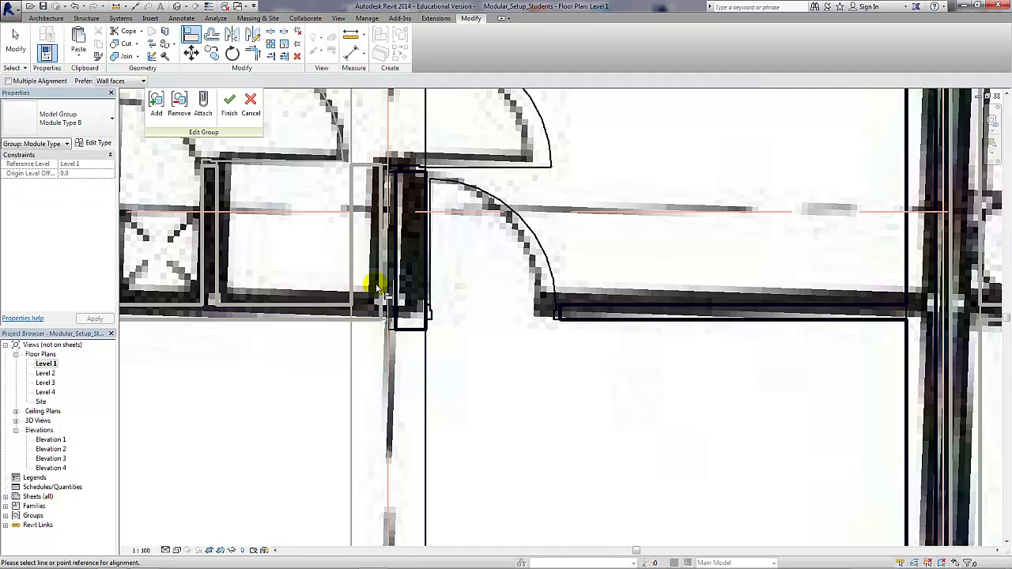
Align the opening's two edges to the neighbouring wall faces
left_click(342, 321)
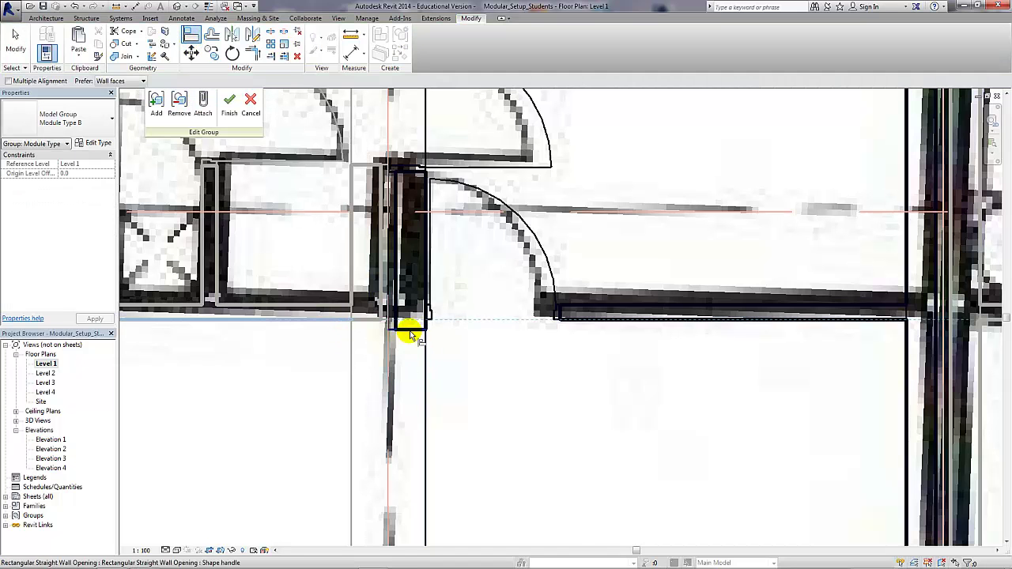
left_click(409, 330)
middle_click_drag(428, 388, 381, 376)
scroll(382, 376, "up", 2)
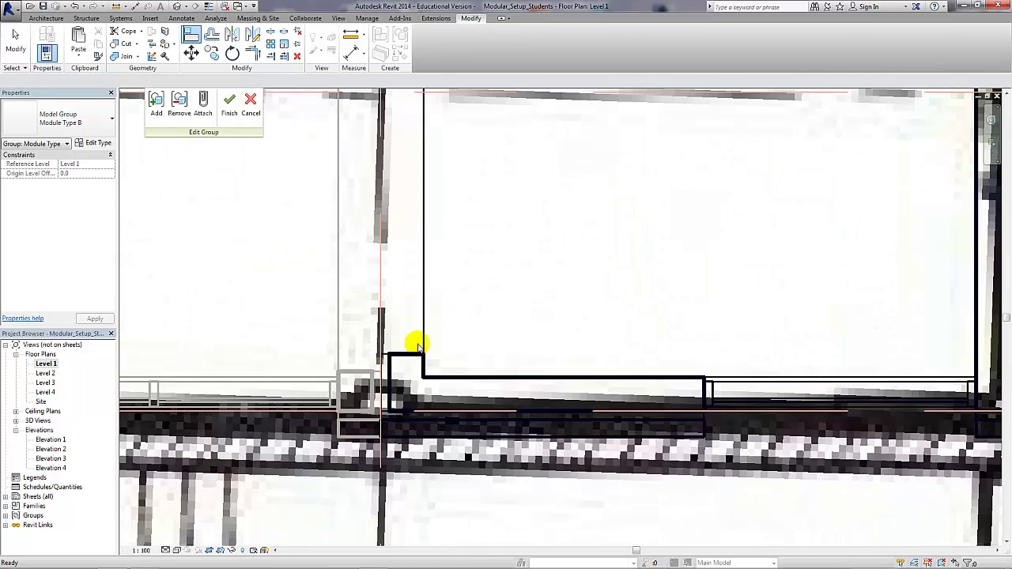
left_click(357, 373)
left_click(401, 360)
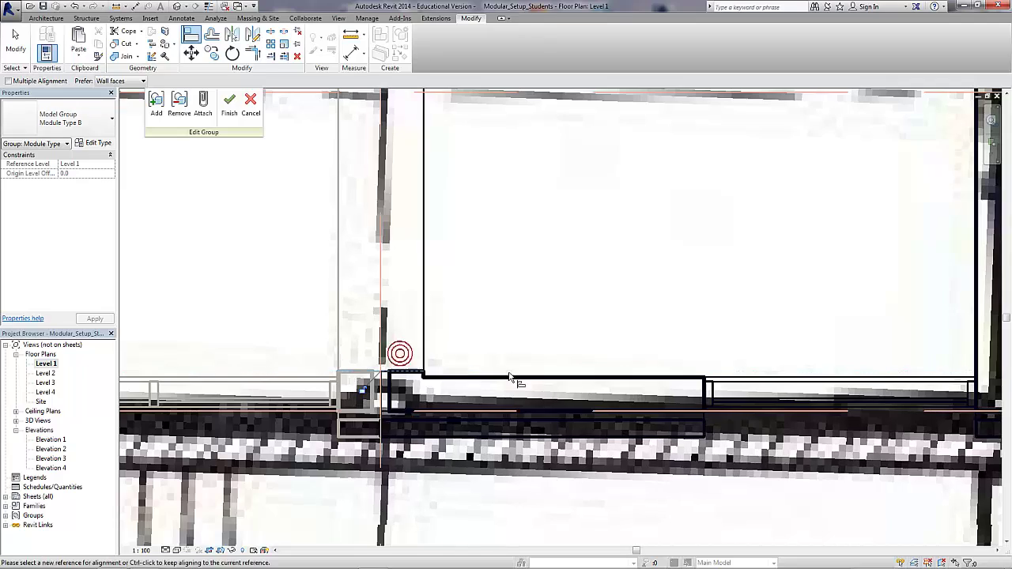
key("Escape")
key("Escape")
scroll(457, 316, "down", 5)
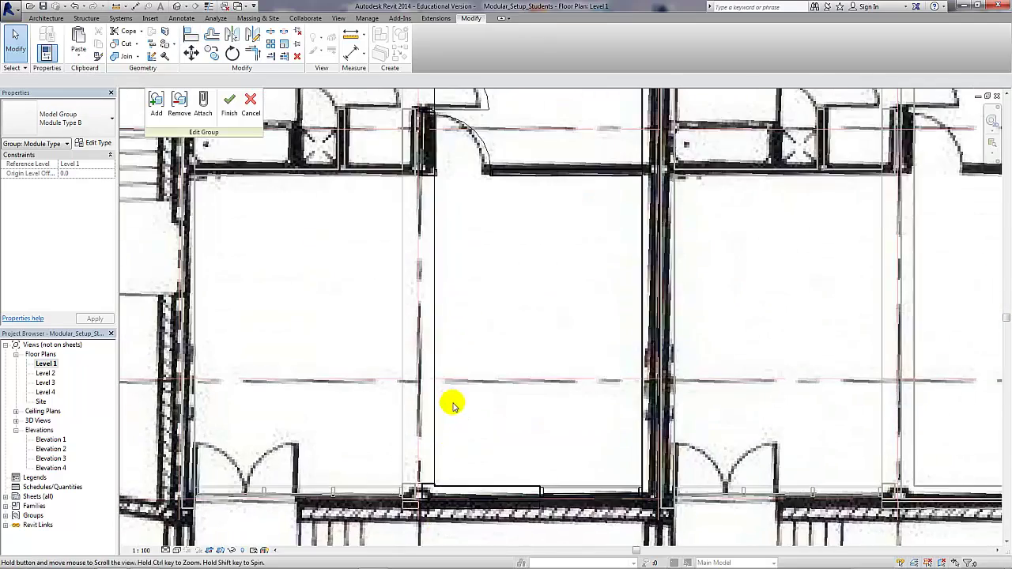
middle_click_drag(457, 340, 466, 422)
scroll(461, 372, "up", 2)
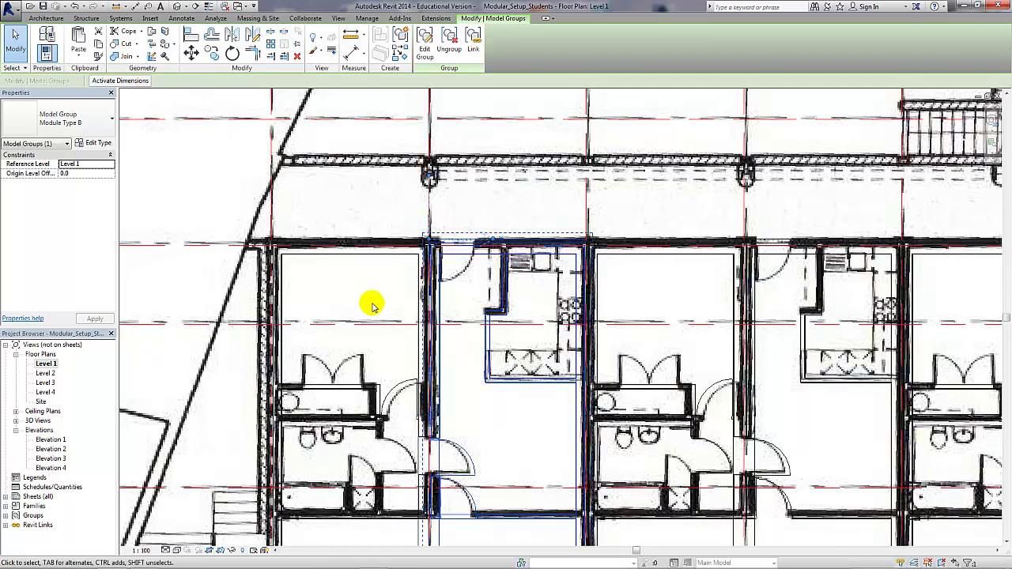
Reselect the Module Type B group and re-enter group editing
scroll(375, 308, "down", 1)
left_click(375, 308)
scroll(366, 271, "up", 5)
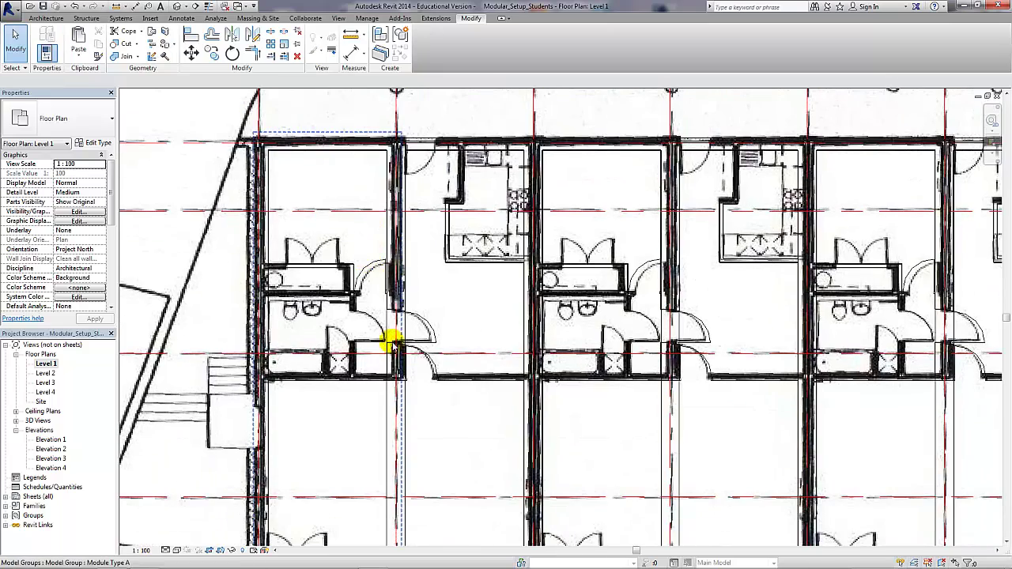
scroll(405, 293, "up", 3)
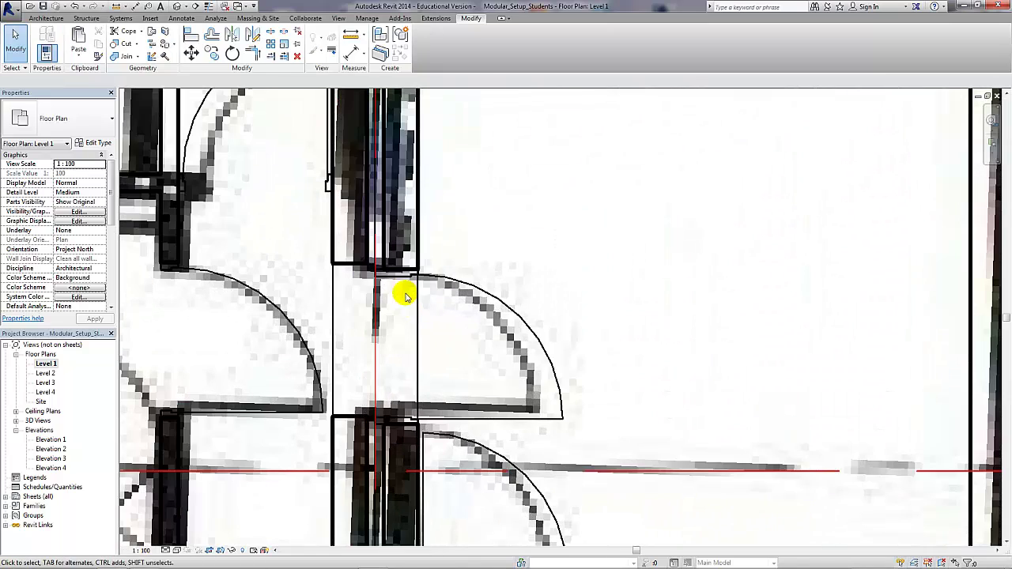
left_click(421, 275)
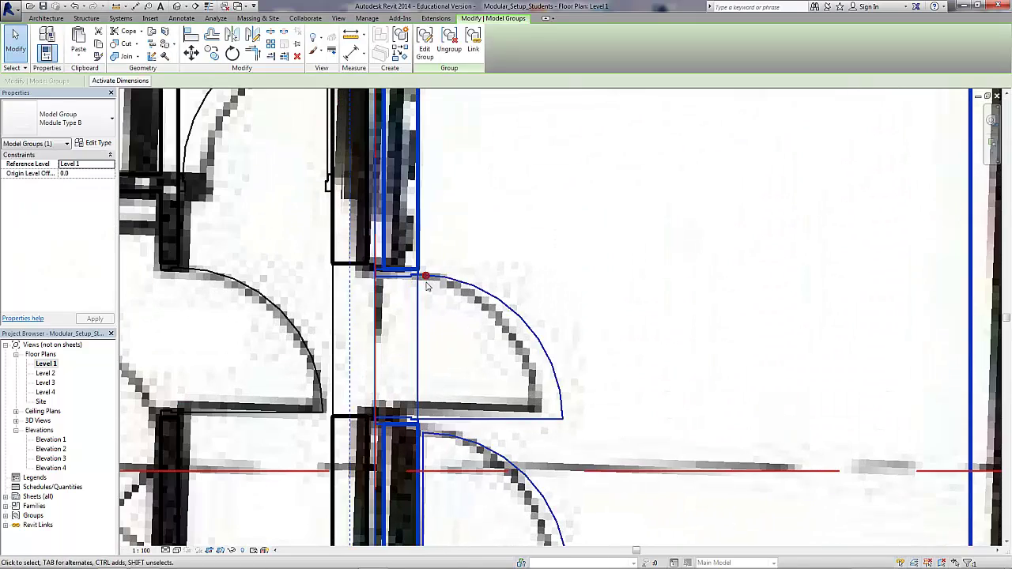
left_click(424, 52)
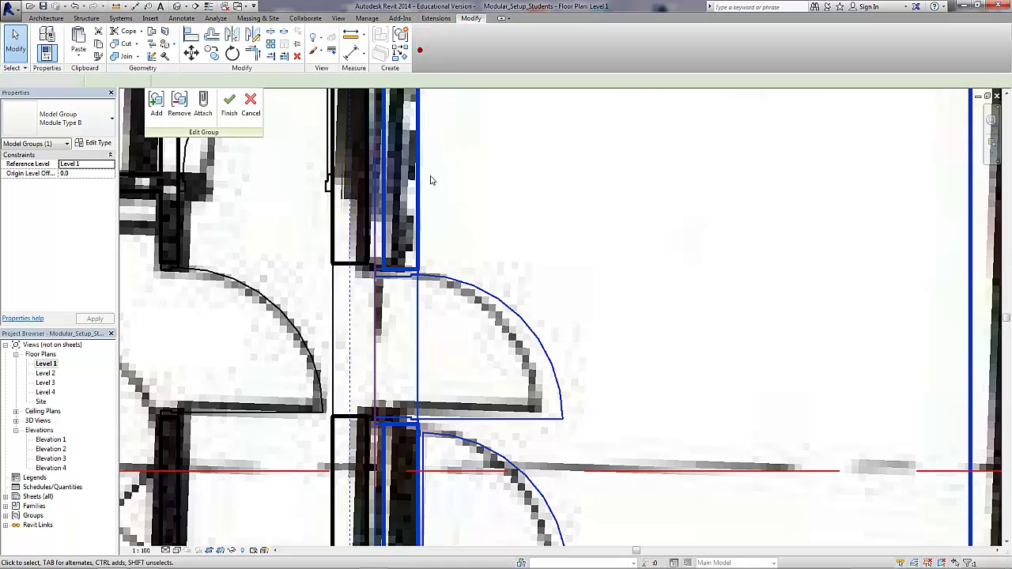
Align the opening edge flush with the wall face and finish the group edit
left_click(393, 279)
left_click(191, 35)
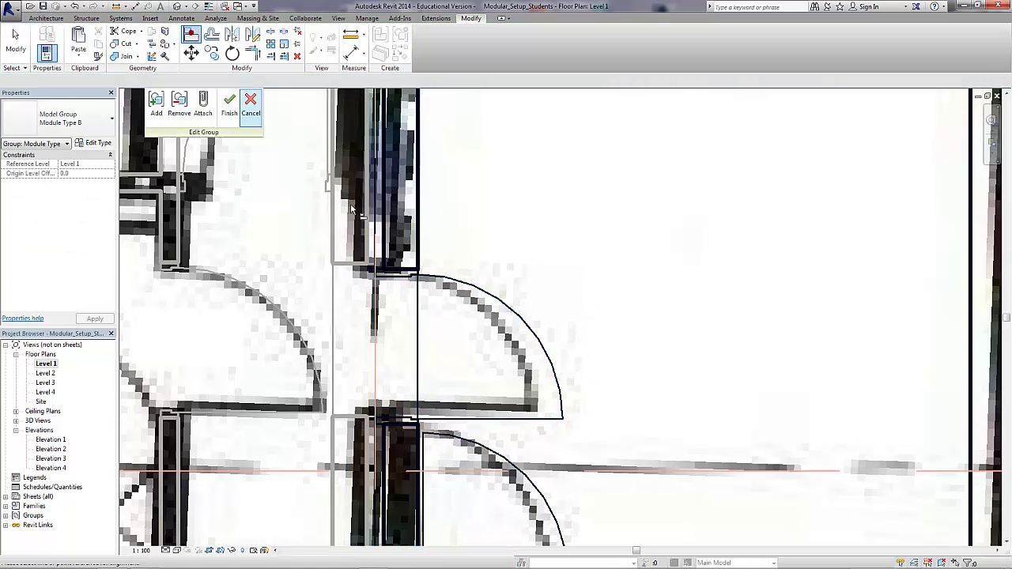
left_click(350, 267)
left_click(388, 280)
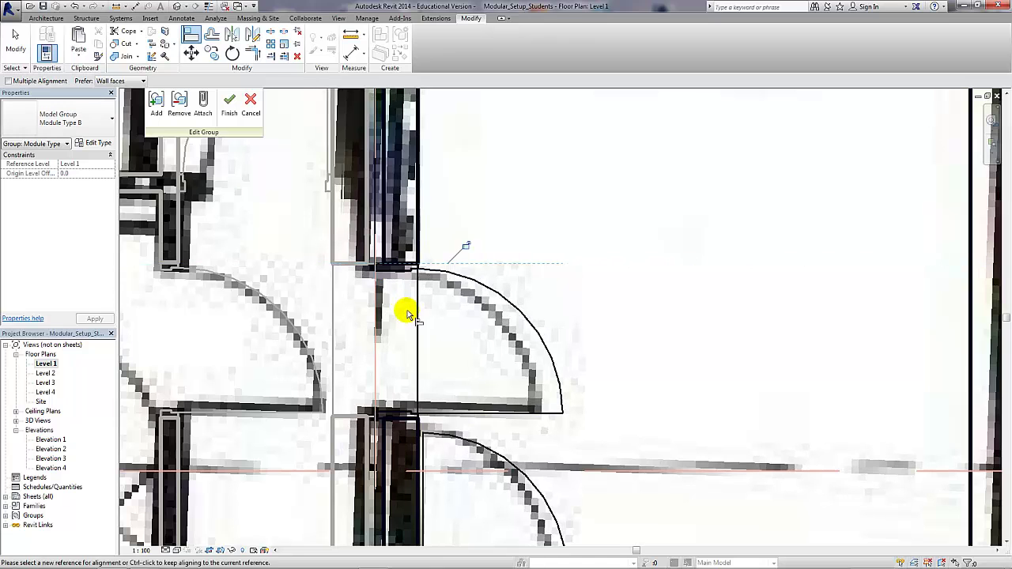
left_click(228, 107)
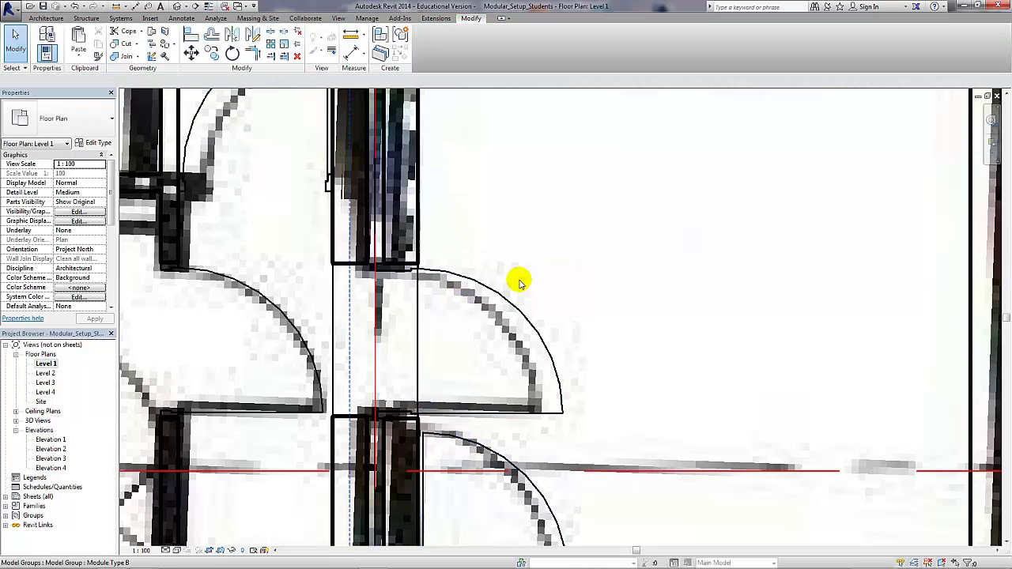
Set the Level 1 plan's detail level to Coarse and pan toward the block's left end
scroll(520, 281, "down", 3)
scroll(520, 281, "down", 4)
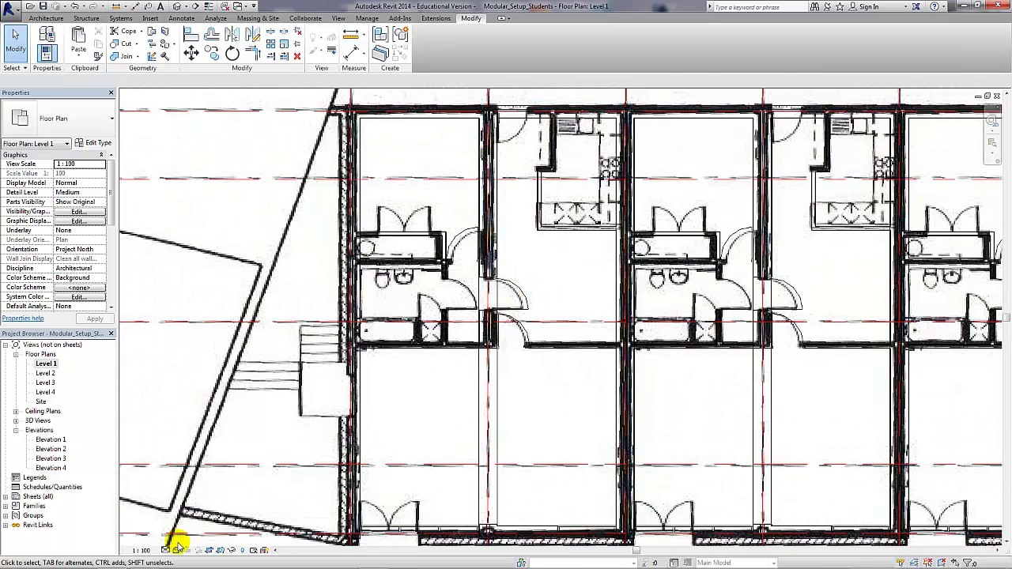
left_click(176, 552)
left_click(193, 496)
middle_click_drag(459, 409, 371, 398)
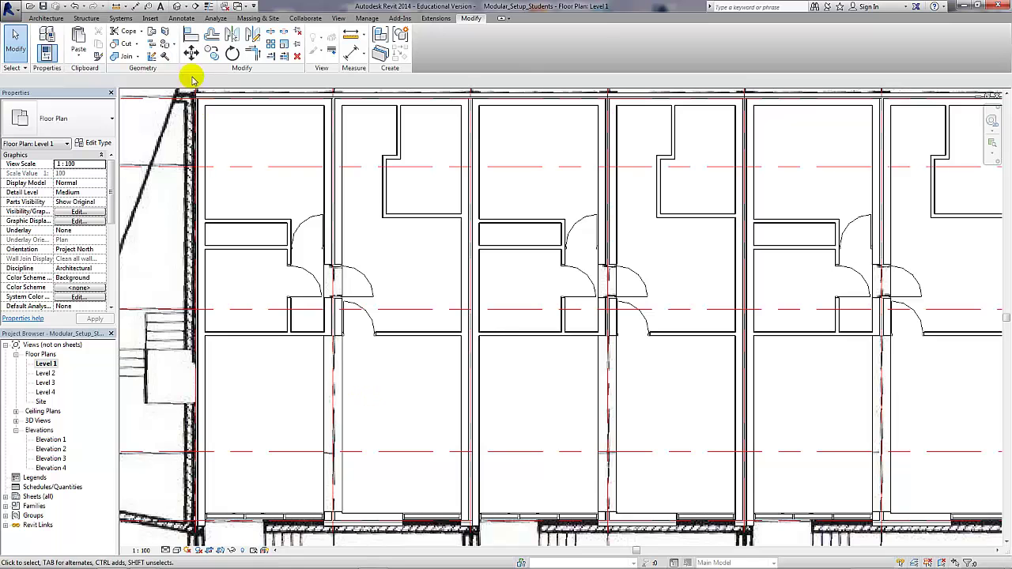
Open the default 3D view framed on both modular buildings
left_click(178, 6)
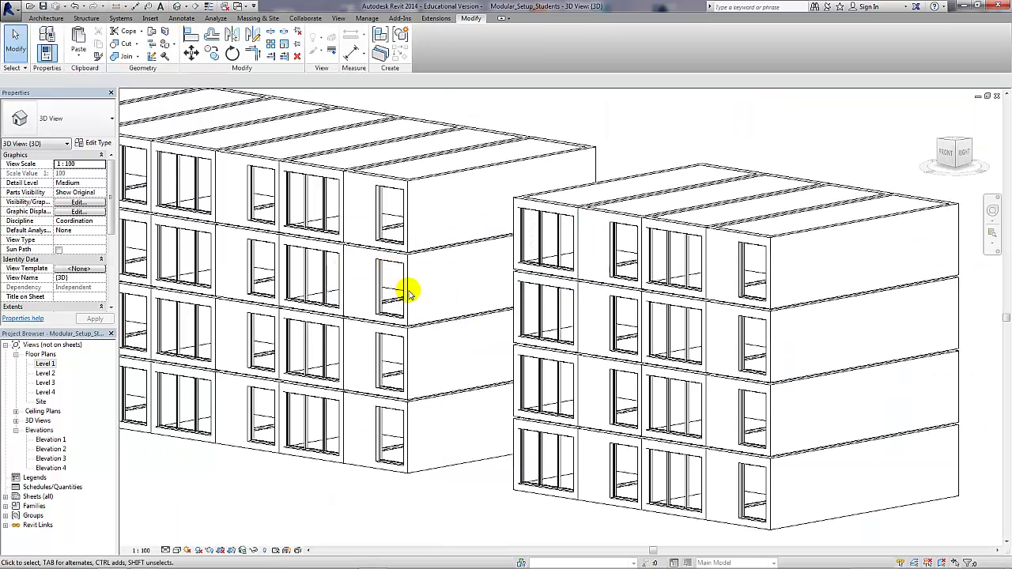
middle_click_drag(419, 309, 431, 318)
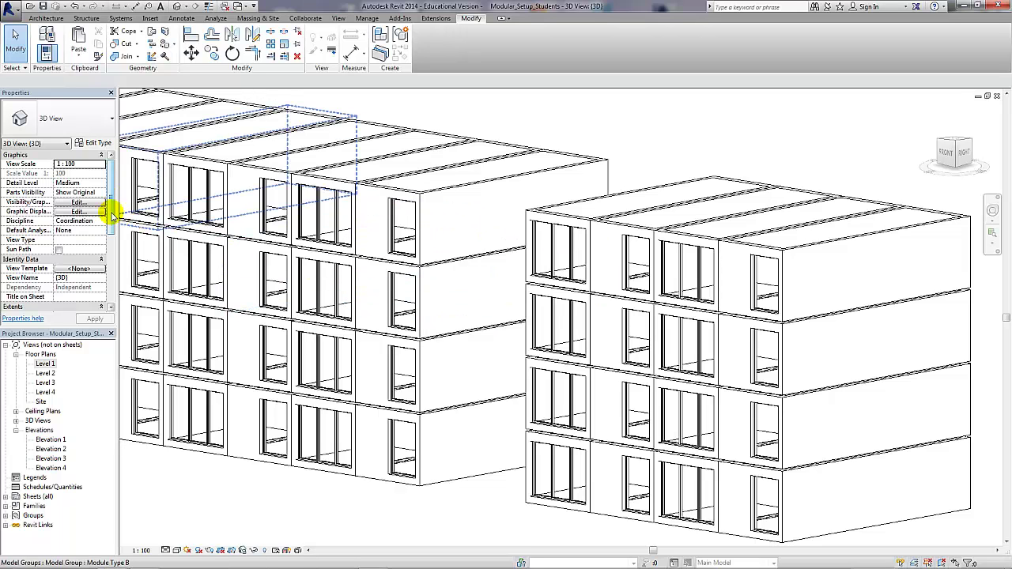
scroll(110, 237, "down", 4)
left_click_drag(111, 272, 111, 291)
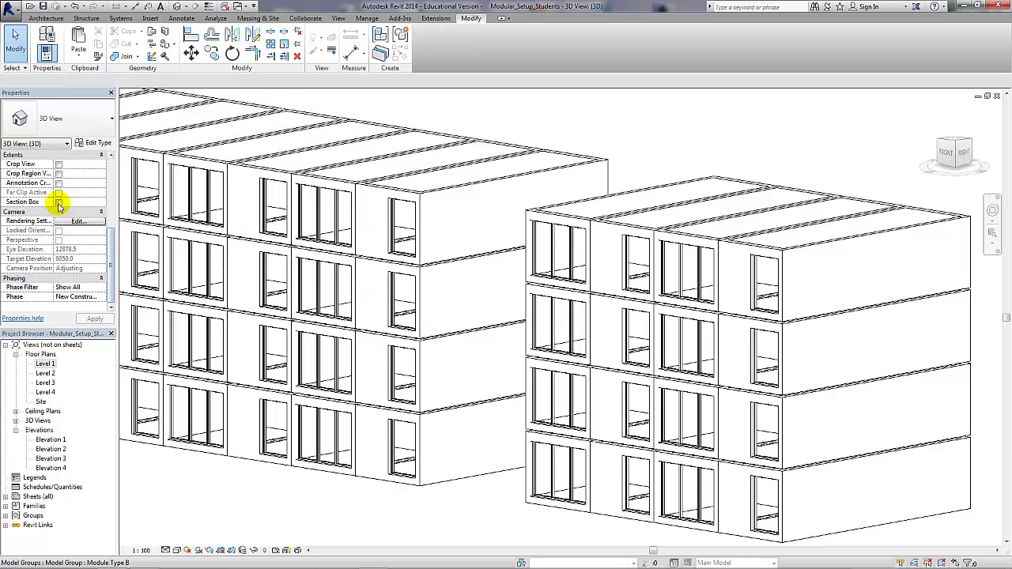
scroll(423, 385, "down", 3)
Drag the section box faces inward through the right and left buildings
left_click(709, 468)
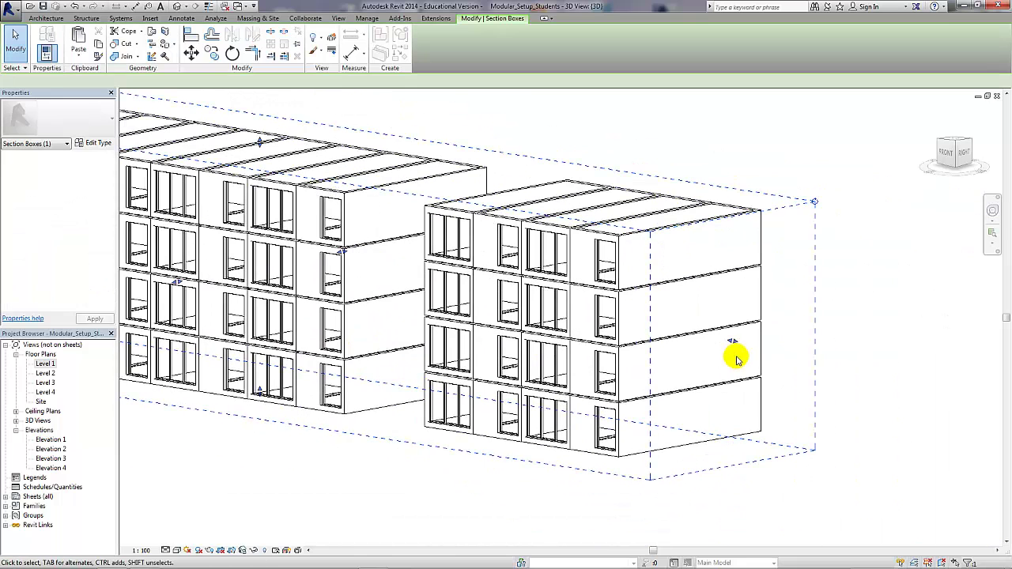
left_click_drag(733, 344, 650, 333)
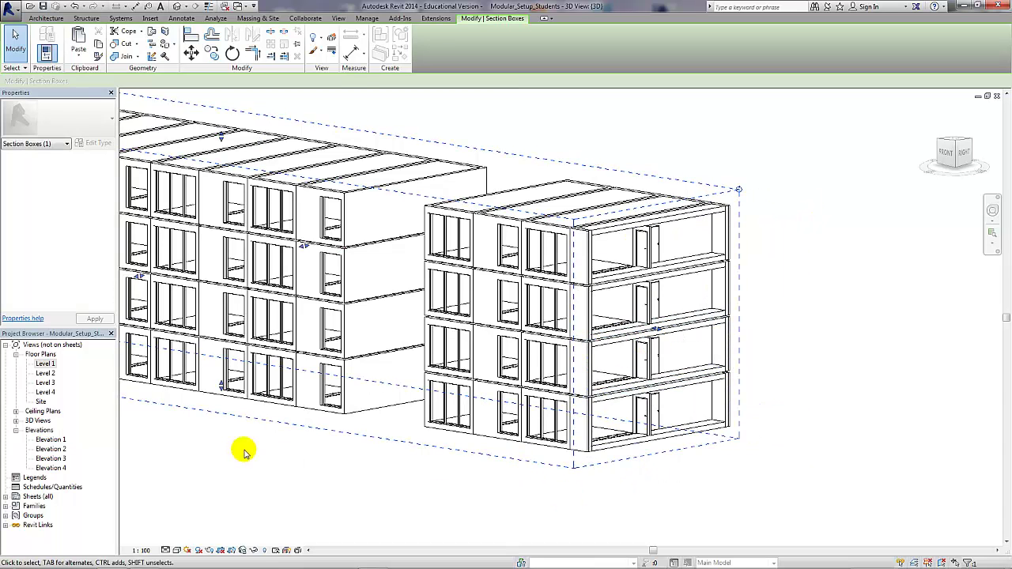
middle_click_drag(248, 457, 427, 478)
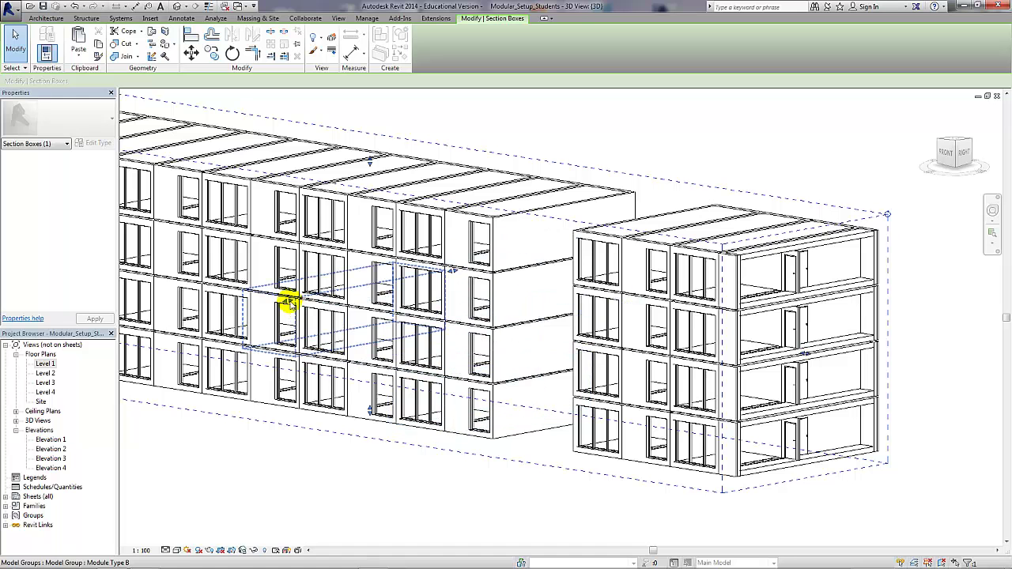
left_click_drag(288, 301, 280, 371)
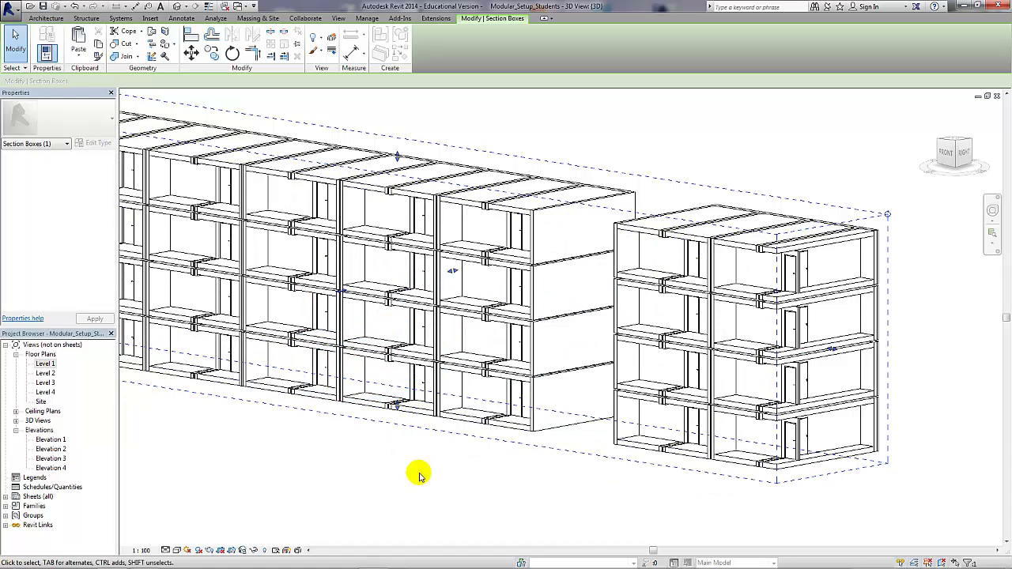
scroll(723, 350, "up", 6)
Inside the Module Type A group, set the wall opening's base offset to 0 and height to 2400
scroll(729, 352, "up", 3)
scroll(726, 368, "down", 1)
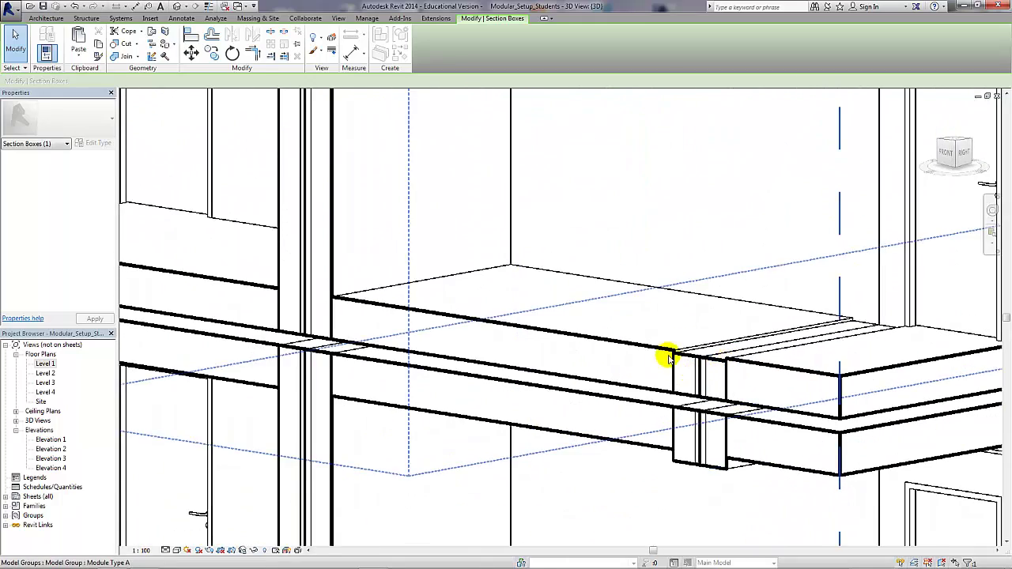
left_click(668, 360)
left_click(426, 40)
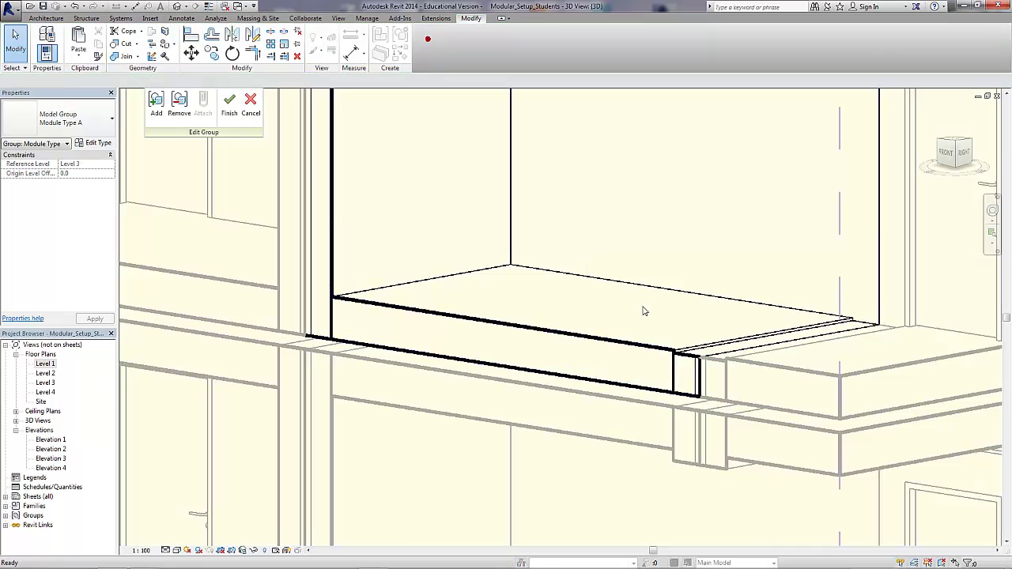
left_click(685, 362)
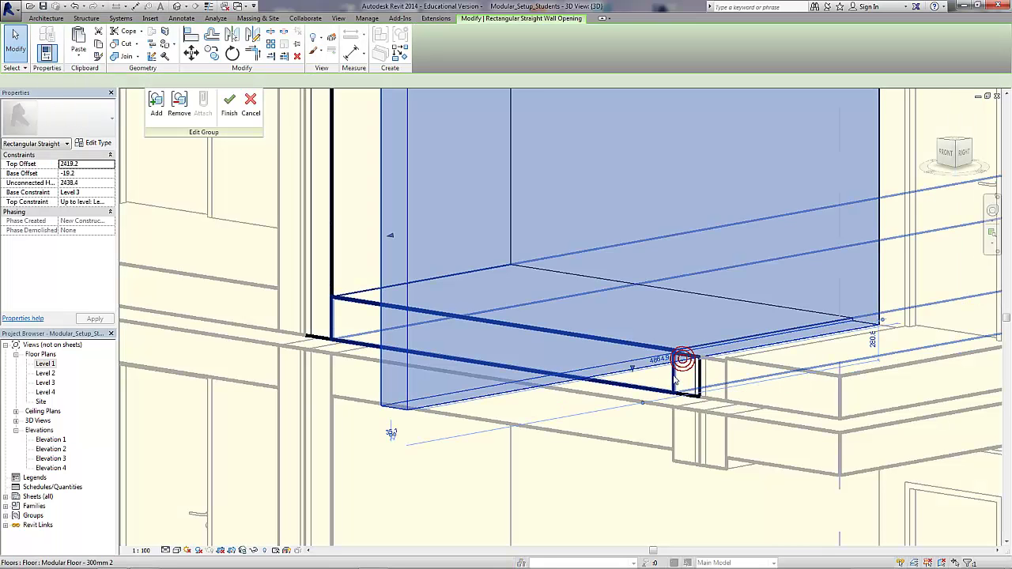
left_click(48, 172)
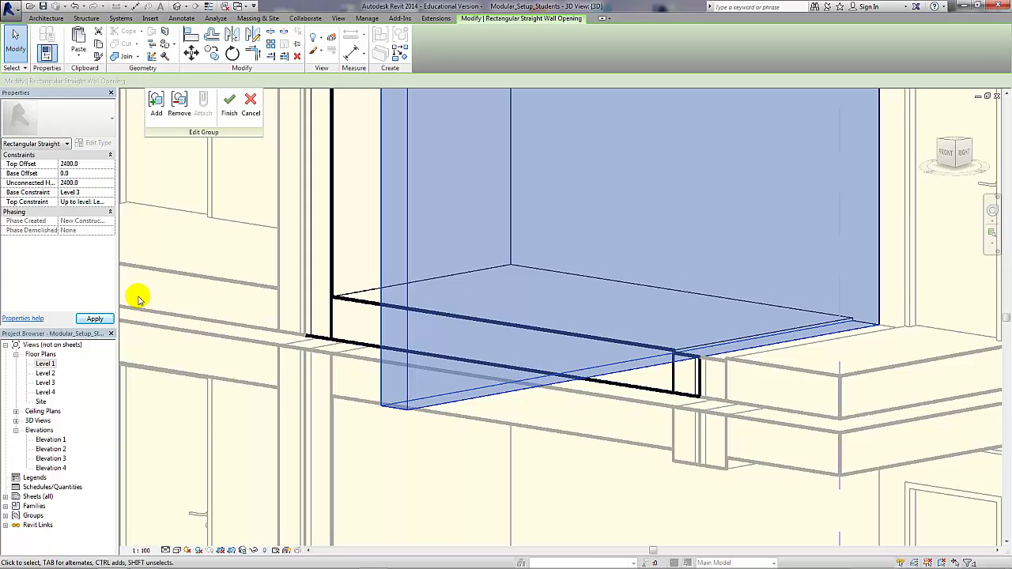
left_click(86, 317)
left_click(229, 105)
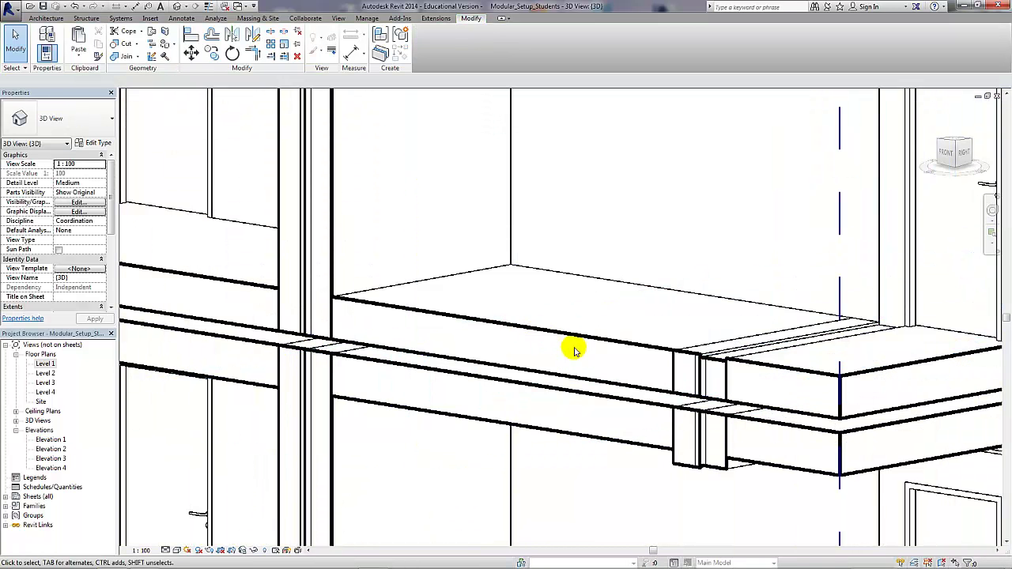
Set the Module Type B group's wall opening to 2400 high, then open the view's Visibility/Graphic Overrides
left_click(745, 363)
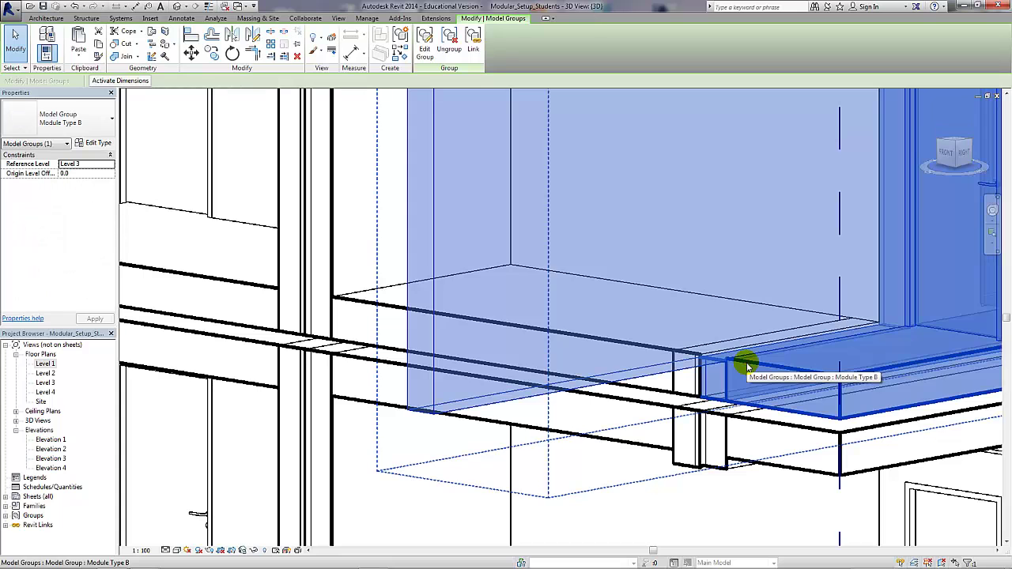
left_click(423, 41)
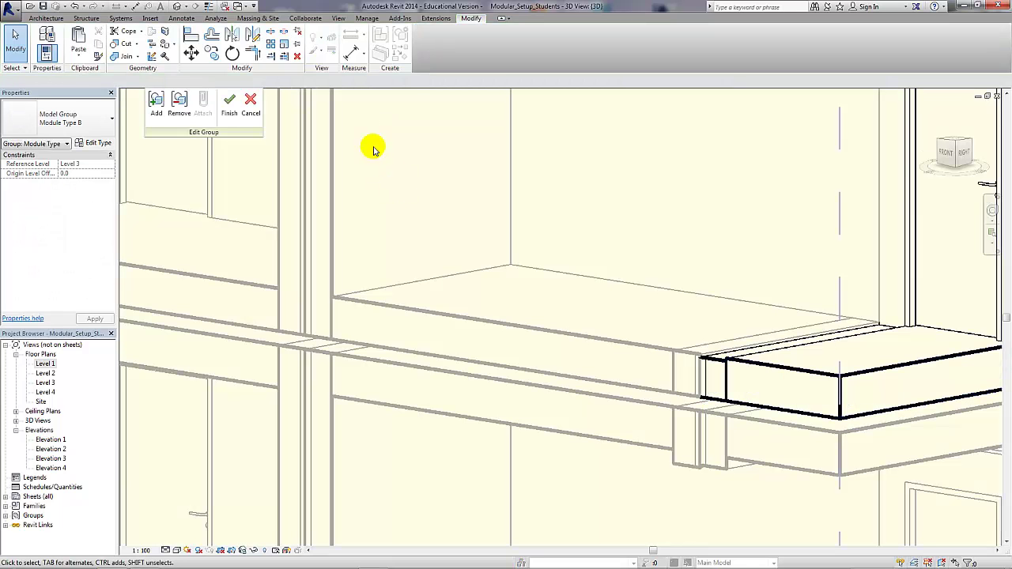
left_click(718, 367)
left_click(83, 173)
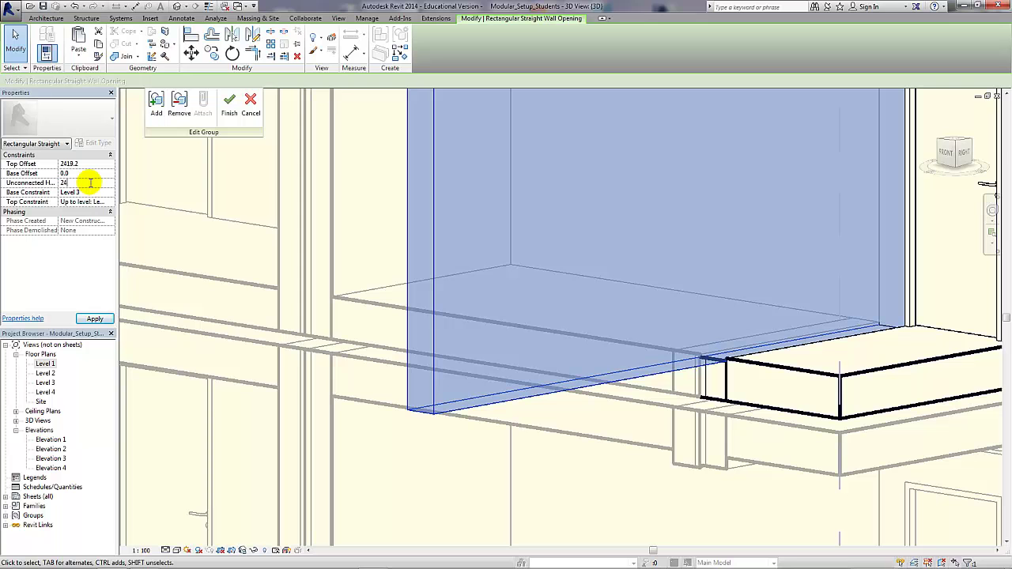
left_click(87, 182)
type("2400")
left_click(95, 319)
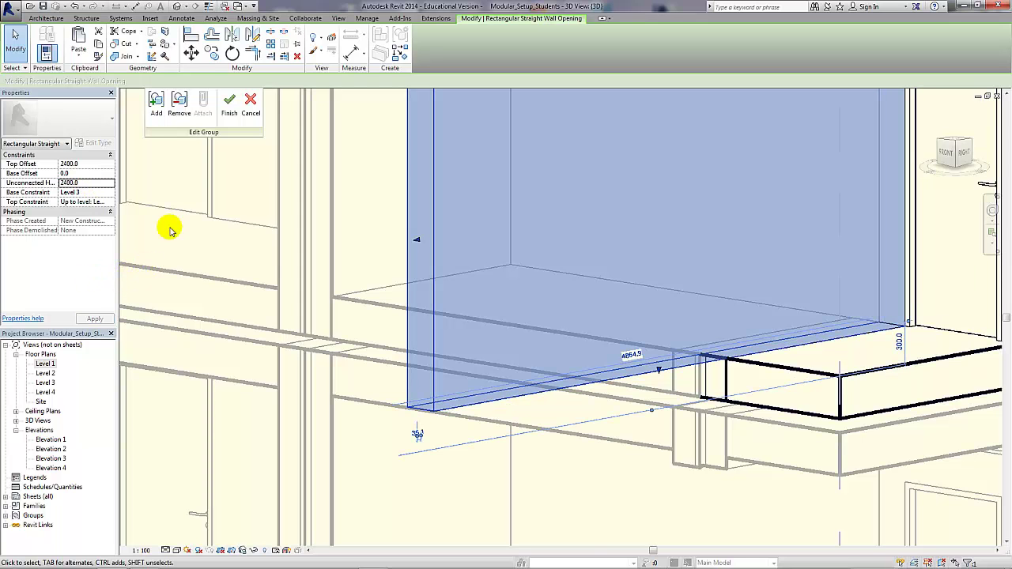
left_click(229, 111)
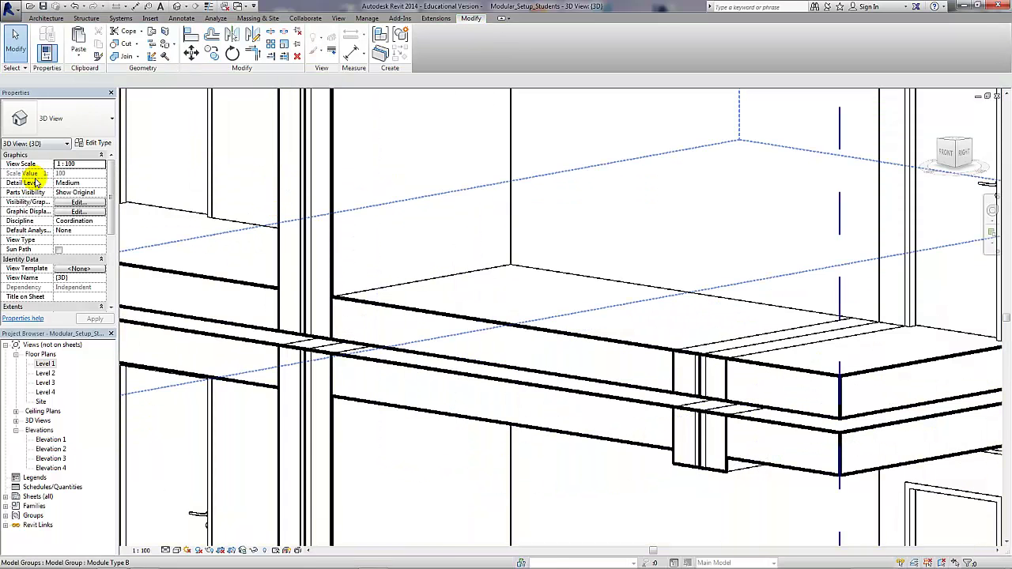
left_click(78, 203)
Select all model categories from Areas to Windows and open their cut pattern overrides
left_click(377, 213)
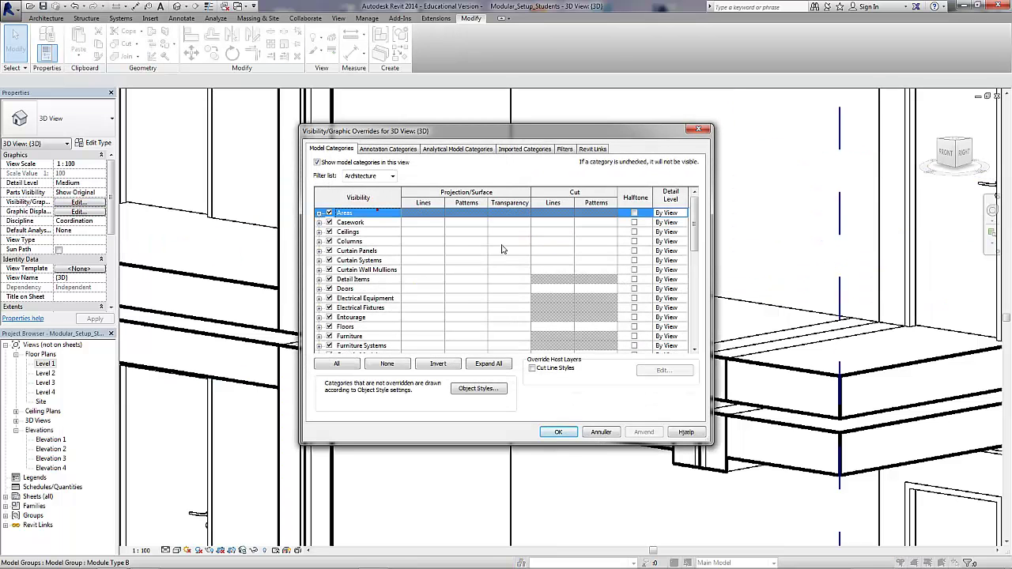
scroll(506, 316, "down", 8)
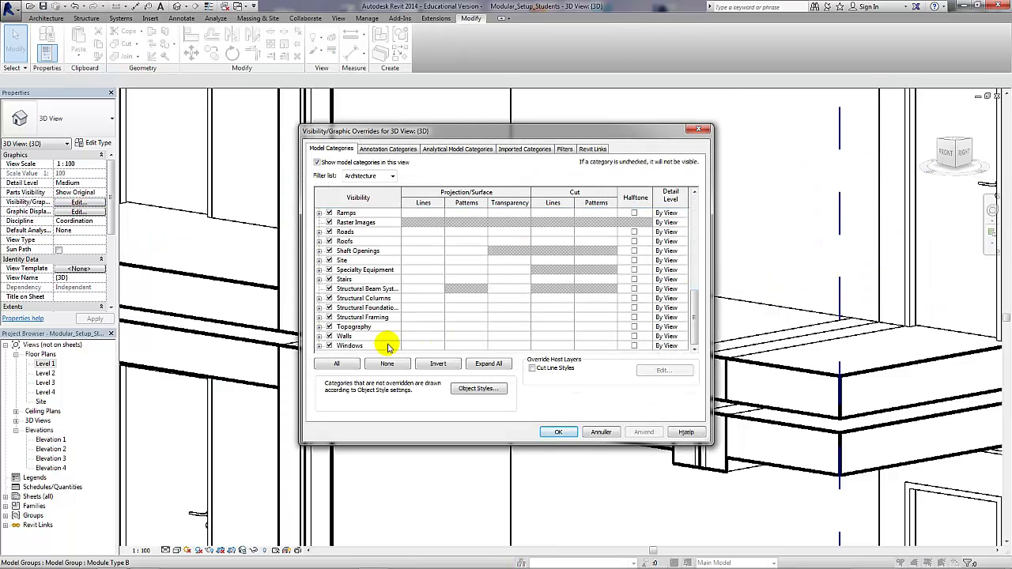
left_click(386, 345, "shift")
left_click(587, 345)
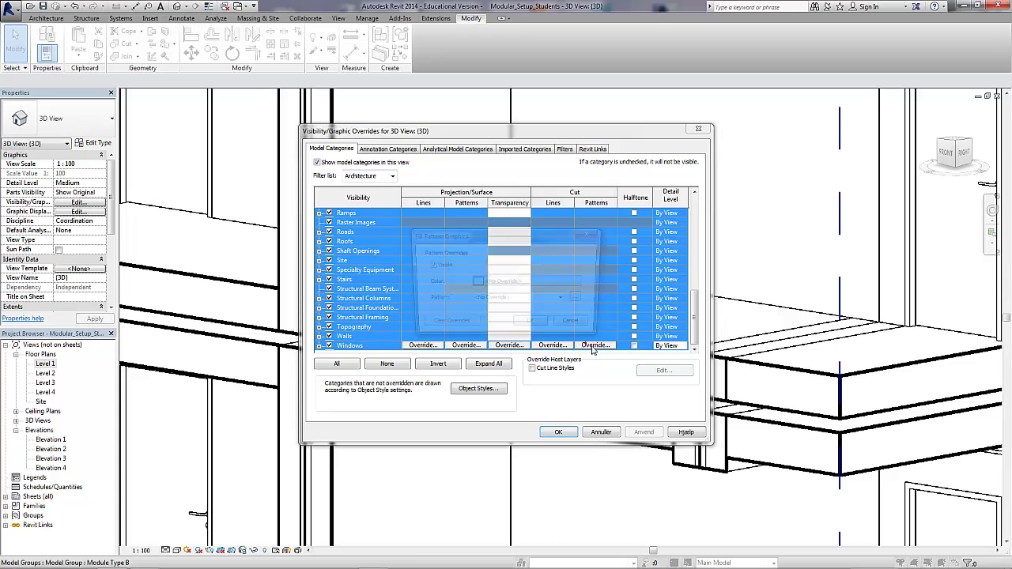
Set the cut pattern colour to dark blue (RGB 052-069-139) and browse the fill pattern list
left_click(542, 286)
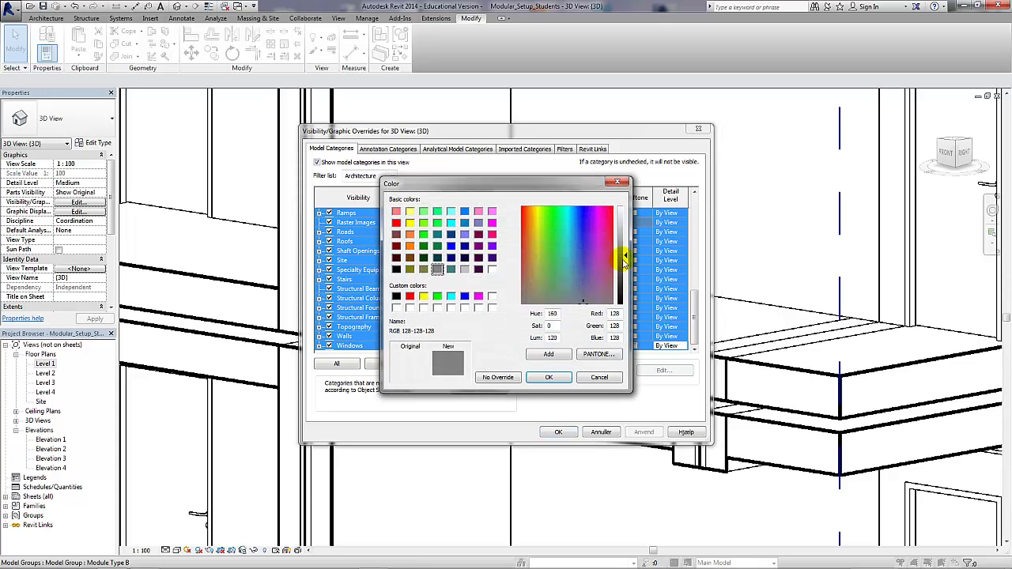
left_click(580, 260)
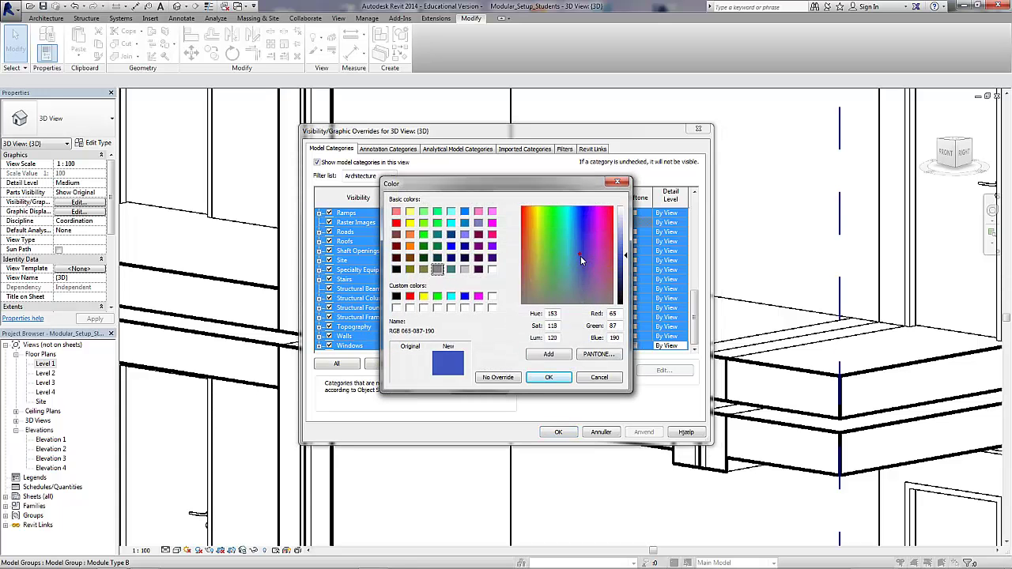
left_click(624, 268)
left_click(548, 377)
left_click(563, 299)
scroll(613, 346, "down", 3)
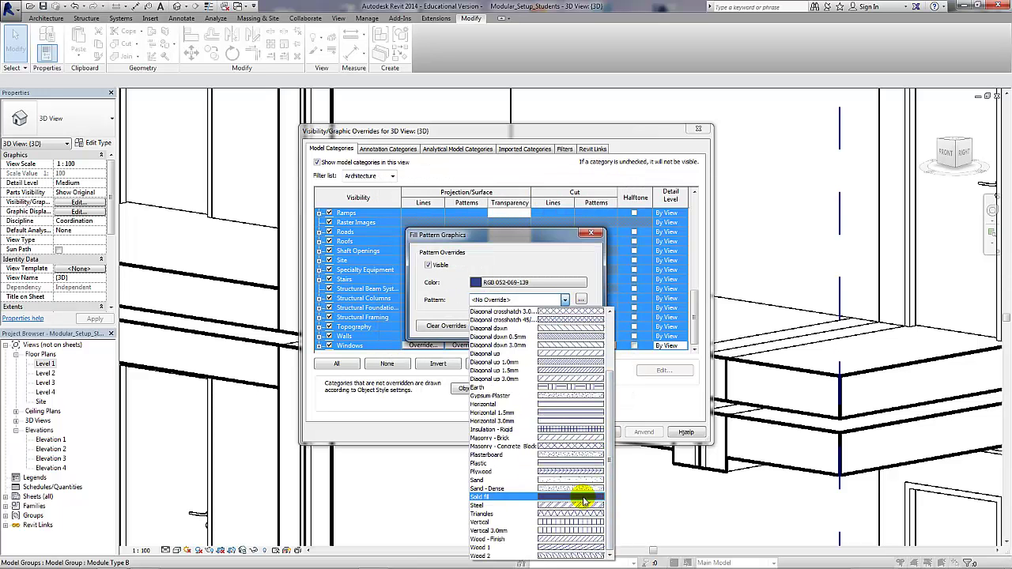